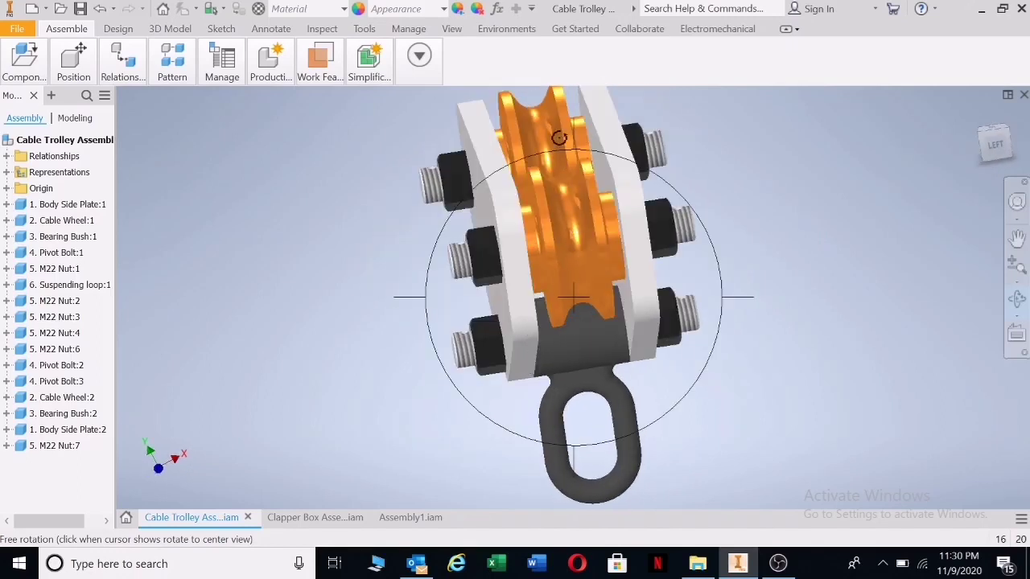
Step: Examine the cable trolley assembly and the parts of the clapper box assembly from several angles
{"action": "left_click_drag", "start_coordinate": [571, 306], "coordinate": [700, 303]}
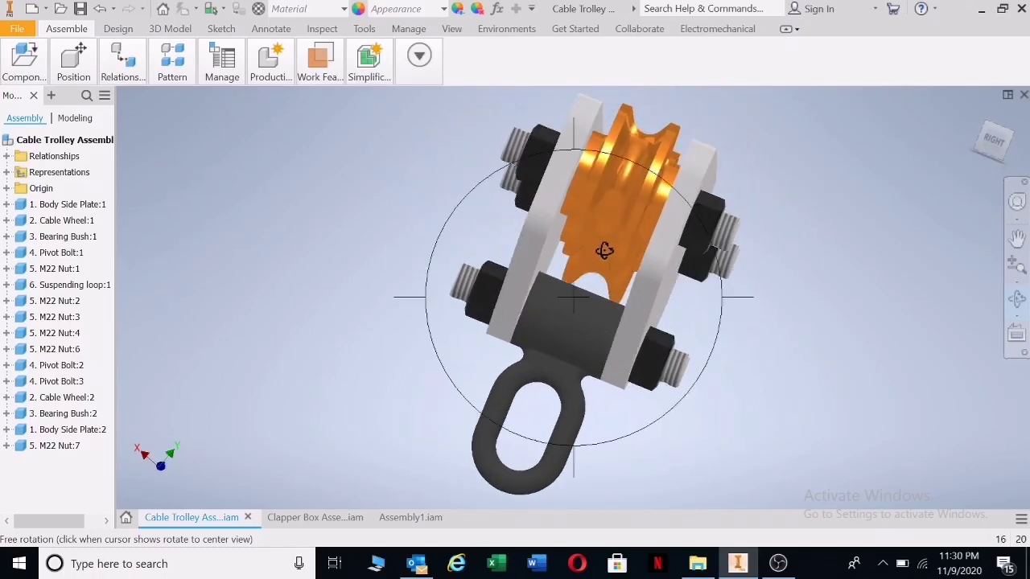
{"action": "left_click_drag", "start_coordinate": [651, 268], "coordinate": [625, 285]}
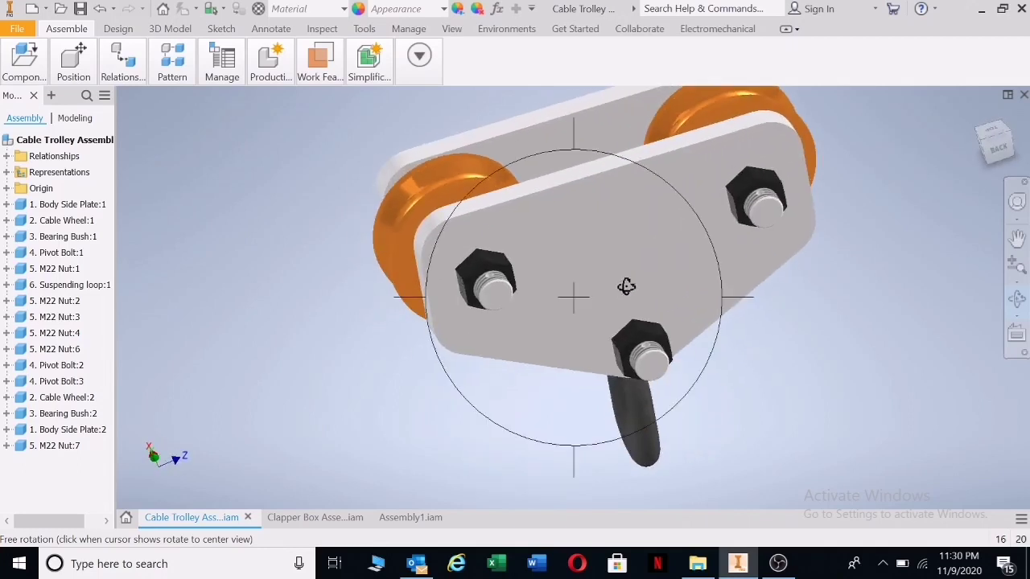
{"action": "left_click", "coordinate": [316, 519]}
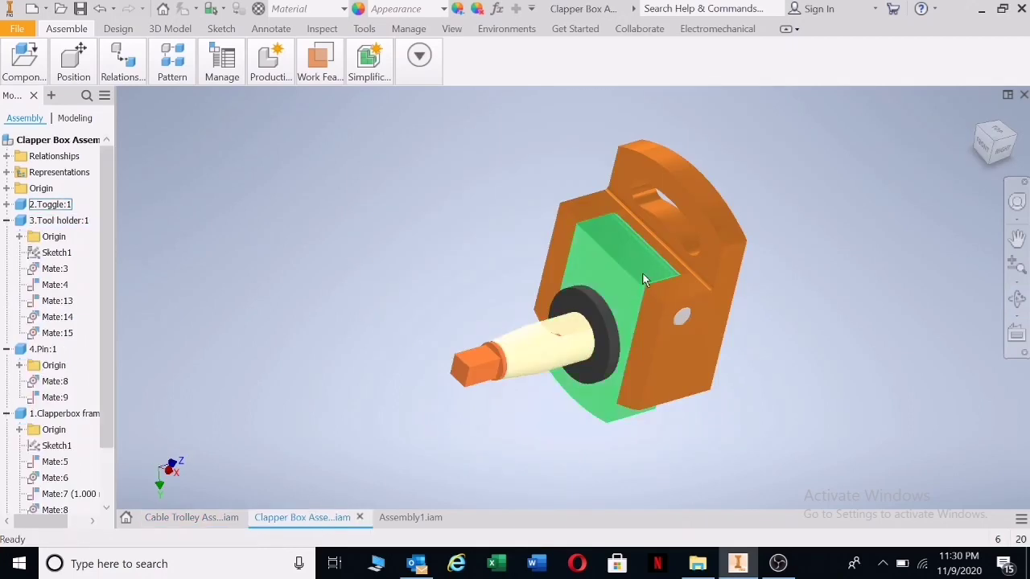
{"action": "left_click", "coordinate": [601, 384]}
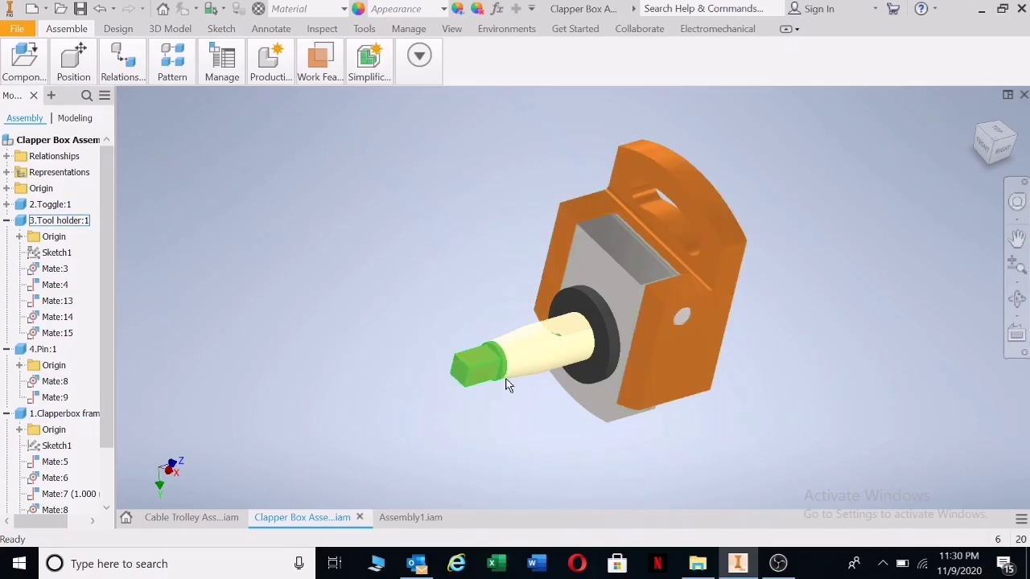
{"action": "key", "text": "Escape"}
{"action": "left_click", "coordinate": [639, 354]}
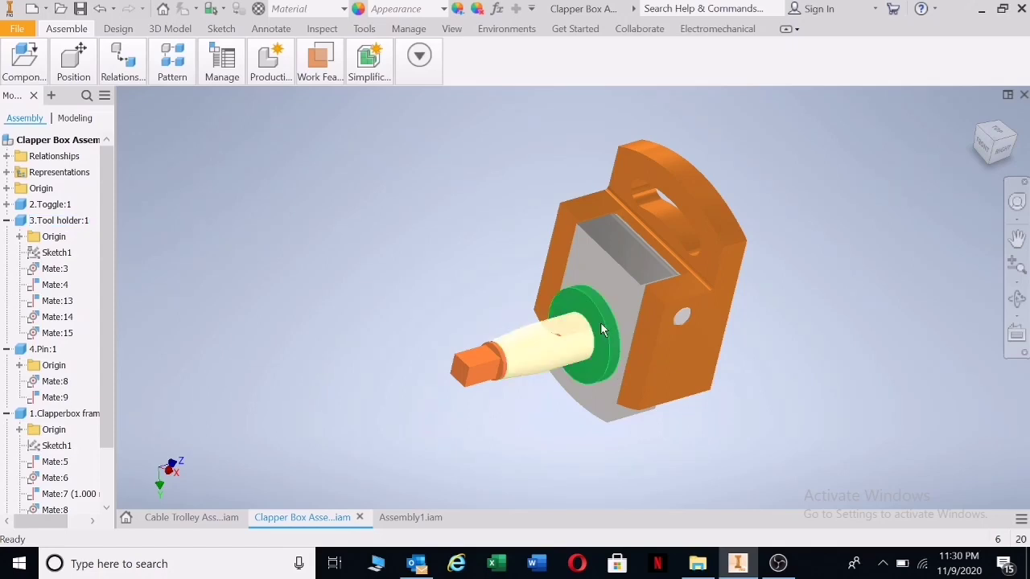
{"action": "left_click", "coordinate": [1017, 300]}
{"action": "left_click_drag", "start_coordinate": [643, 321], "coordinate": [639, 407]}
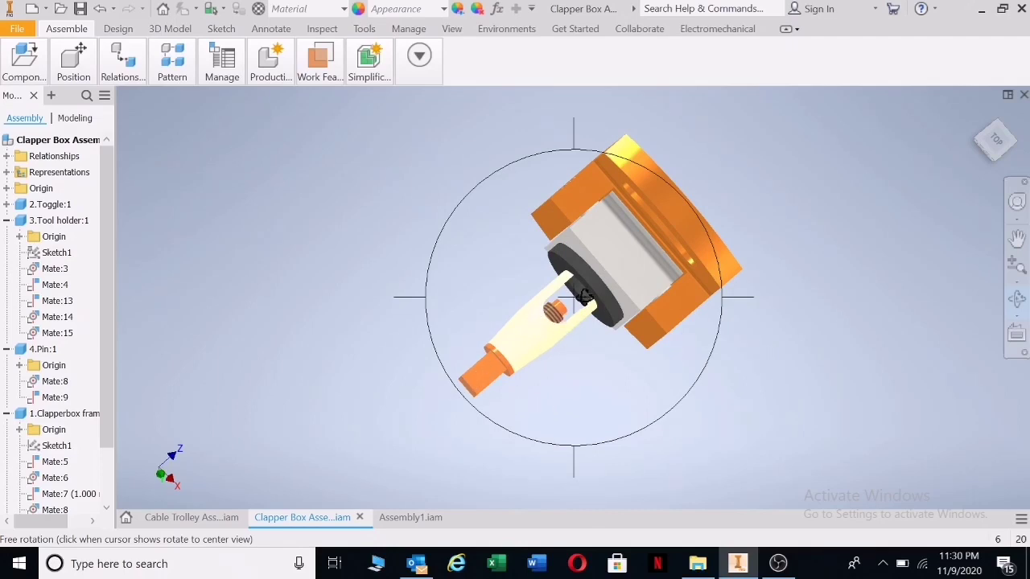
{"action": "left_click_drag", "start_coordinate": [603, 308], "coordinate": [567, 432]}
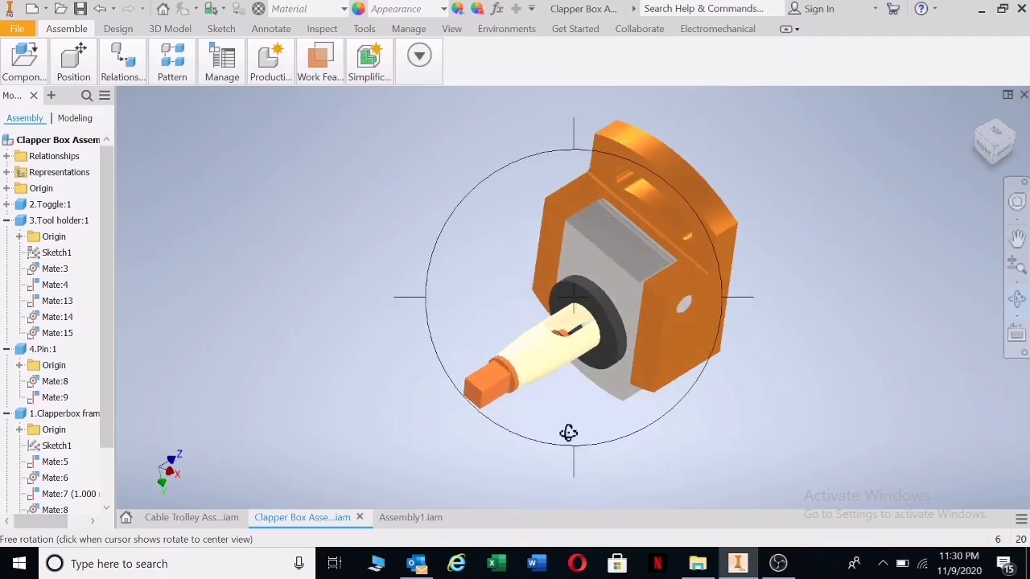
Step: Orient the piston and connecting rod assembly in Assembly1 to its front view and set the current view as Front
{"action": "left_click", "coordinate": [431, 516]}
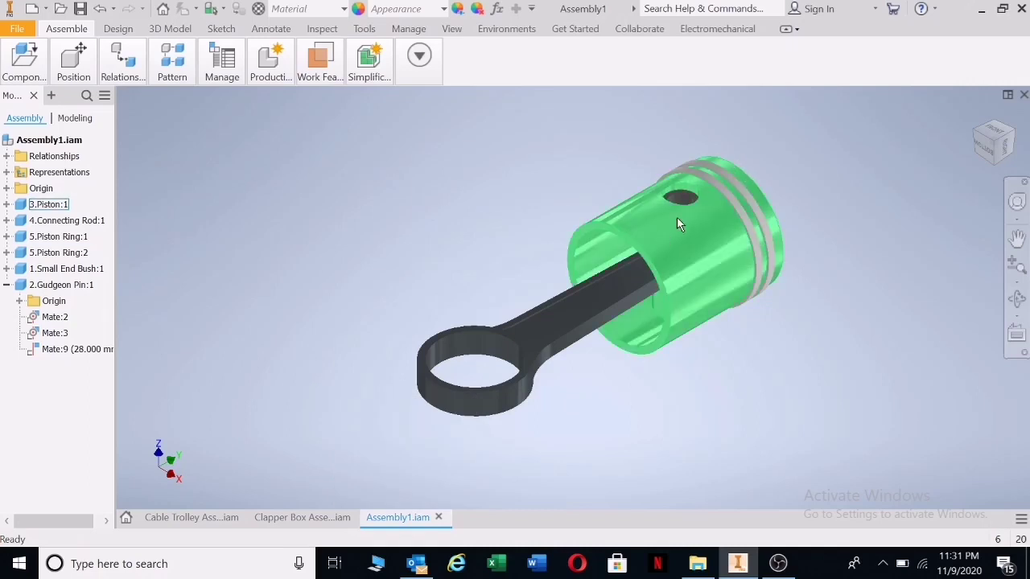
{"action": "left_click", "coordinate": [993, 131]}
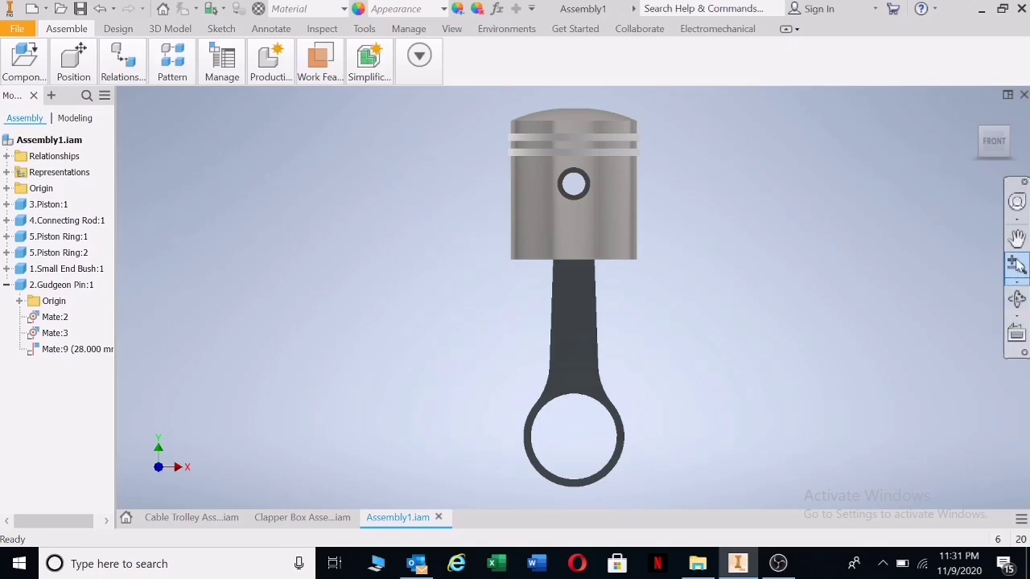
{"action": "left_click", "coordinate": [1016, 338]}
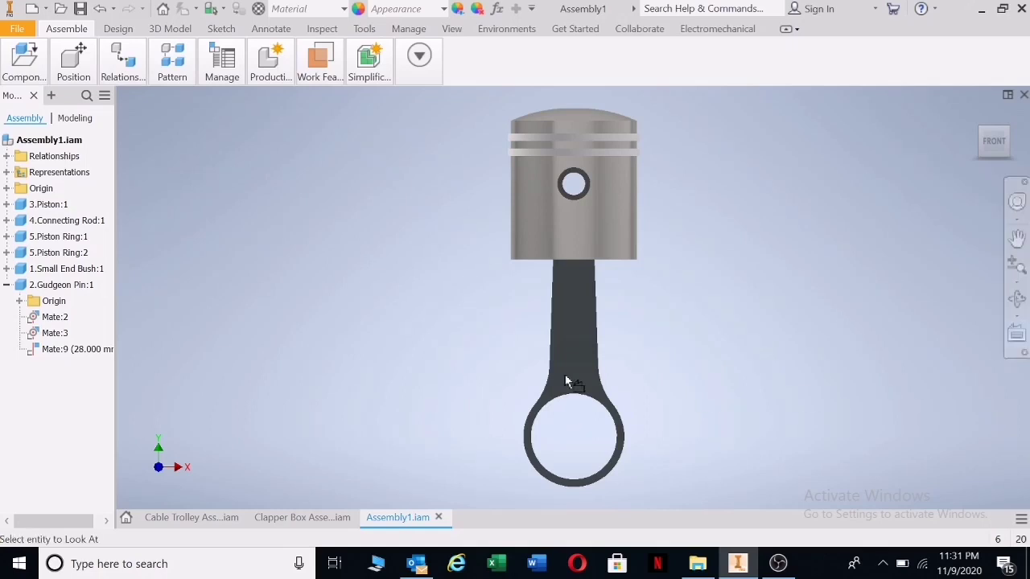
{"action": "left_click", "coordinate": [573, 318]}
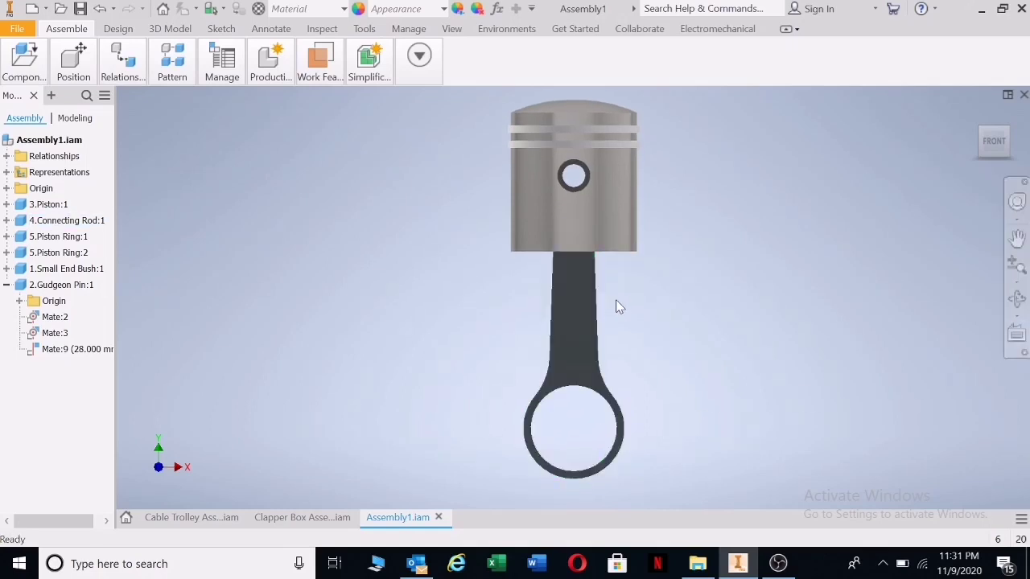
{"action": "right_click", "coordinate": [999, 142]}
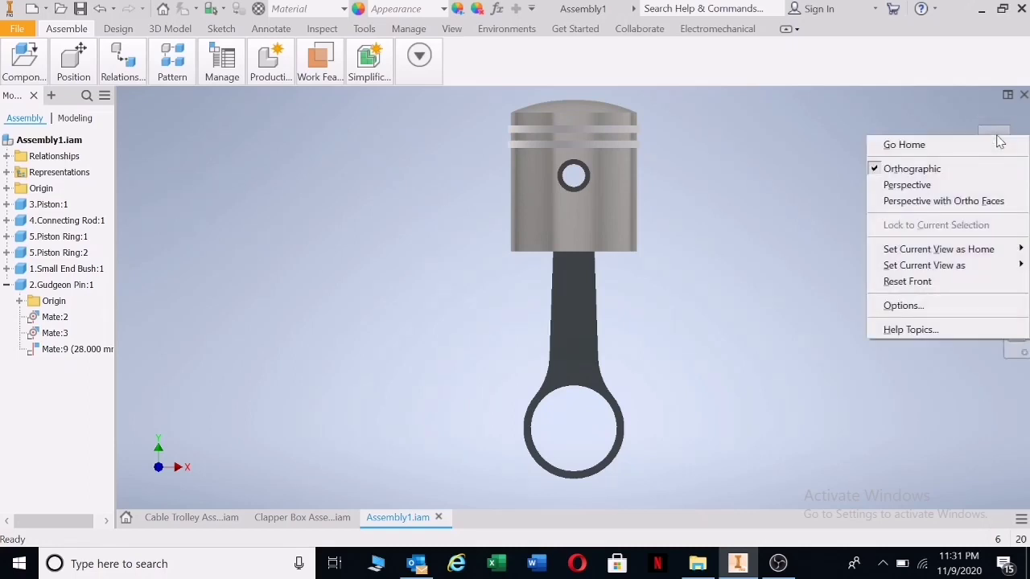
{"action": "mouse_move", "coordinate": [933, 265]}
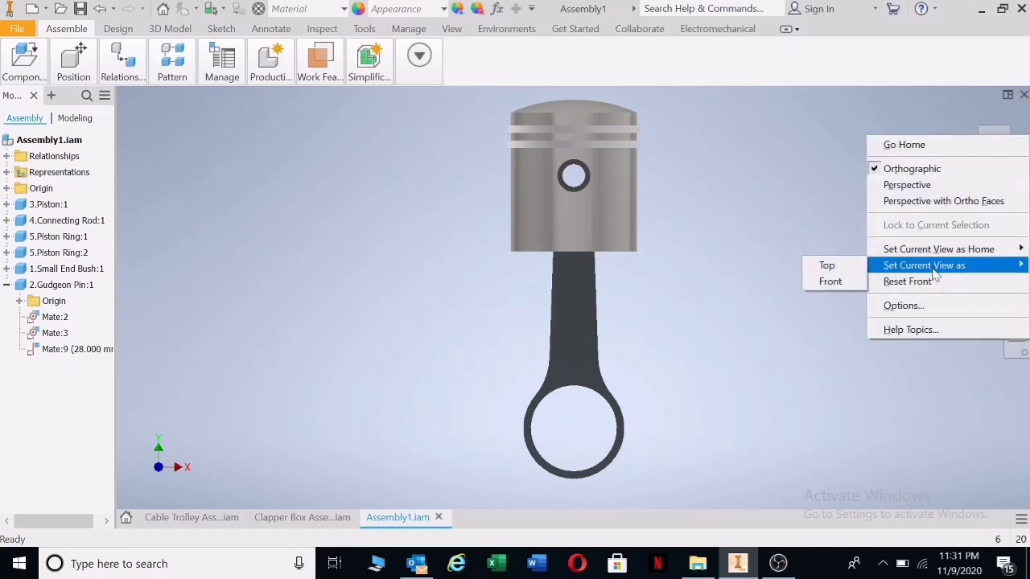
{"action": "left_click", "coordinate": [833, 282]}
{"action": "left_click", "coordinate": [620, 234]}
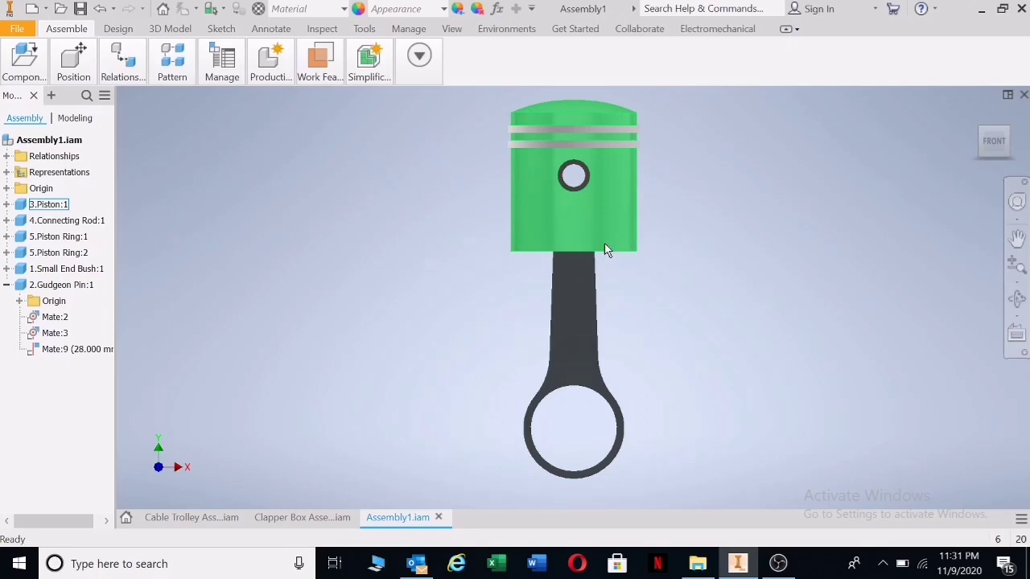
{"action": "left_click", "coordinate": [394, 452]}
Step: Inspect the clapper box assembly from the front and the top, ending in the front view
{"action": "left_click", "coordinate": [315, 519]}
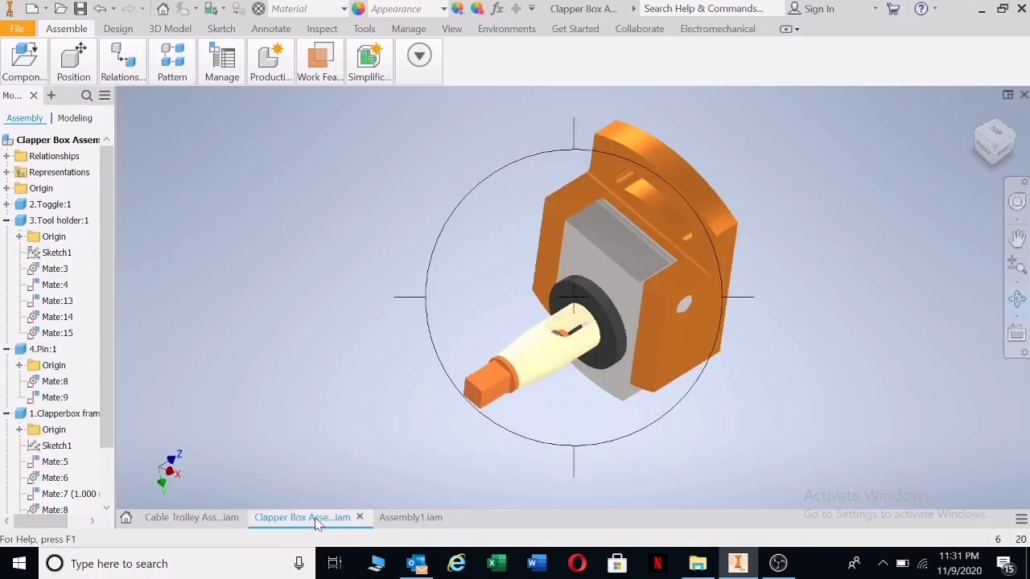
{"action": "key", "text": "Escape"}
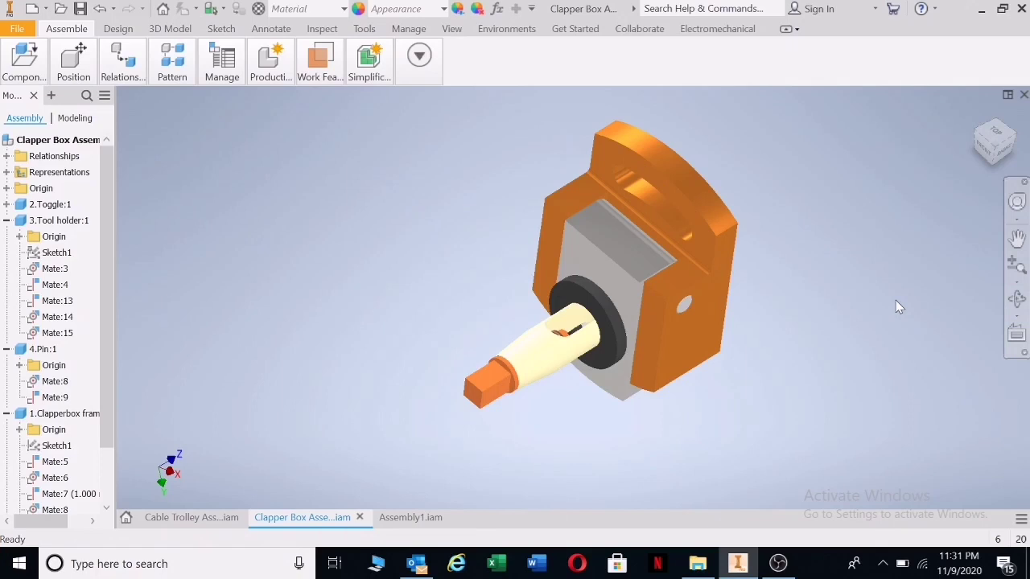
{"action": "left_click", "coordinate": [987, 155]}
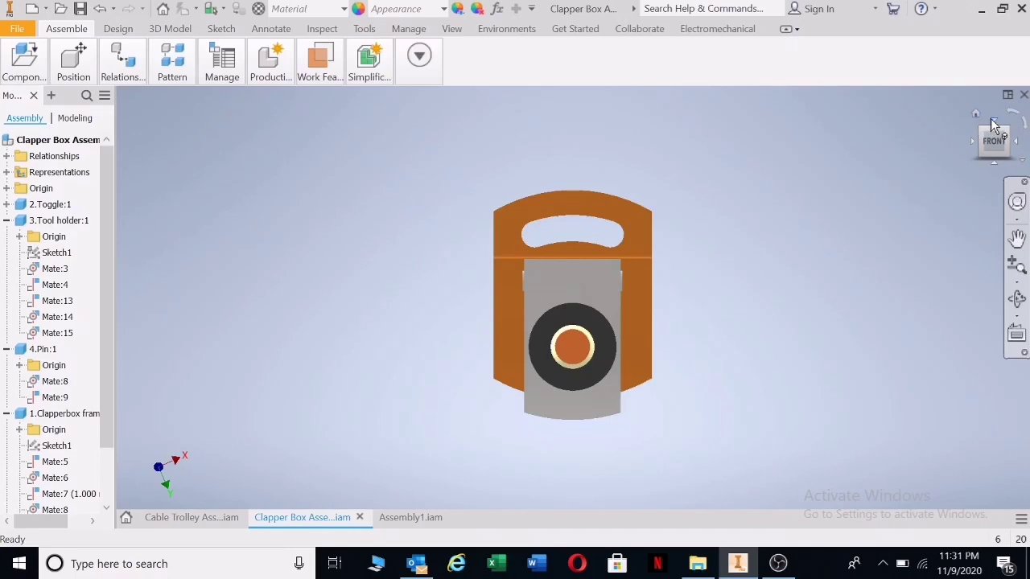
{"action": "left_click", "coordinate": [994, 119]}
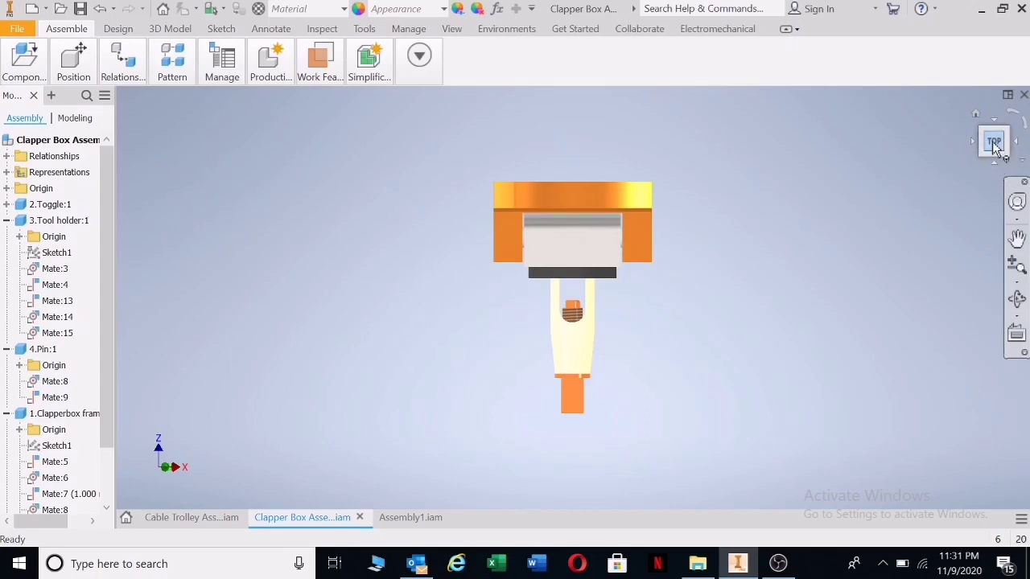
{"action": "left_click", "coordinate": [996, 166]}
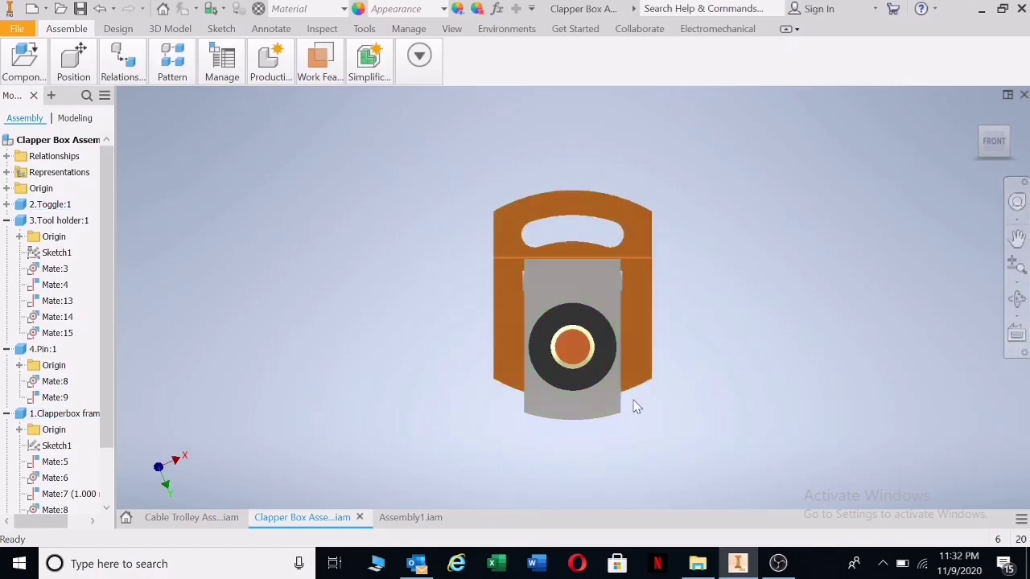
Step: Examine the cable trolley assembly squarely from the back and the front, looking closely at its side plate
{"action": "left_click", "coordinate": [207, 518]}
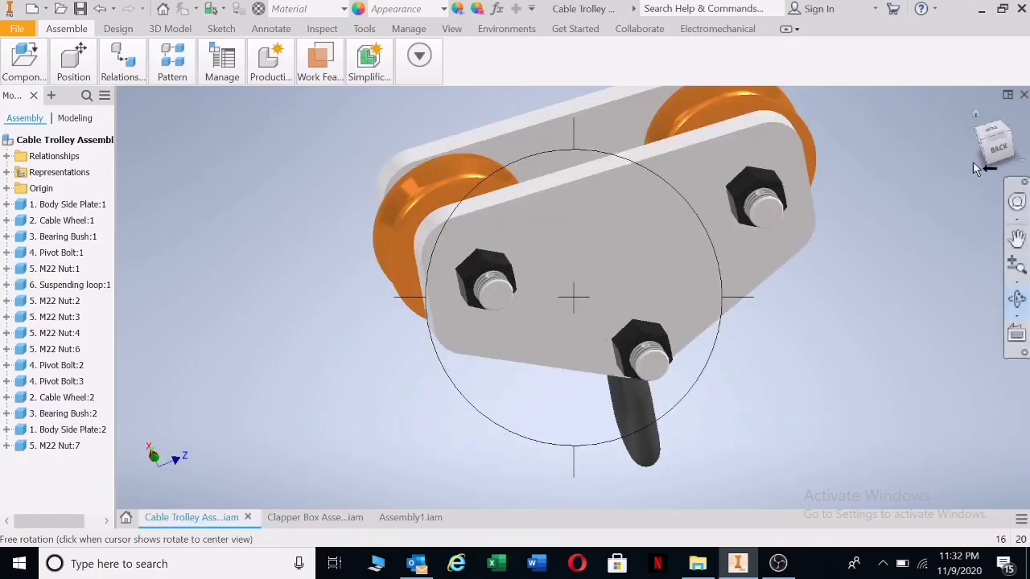
{"action": "left_click", "coordinate": [997, 146]}
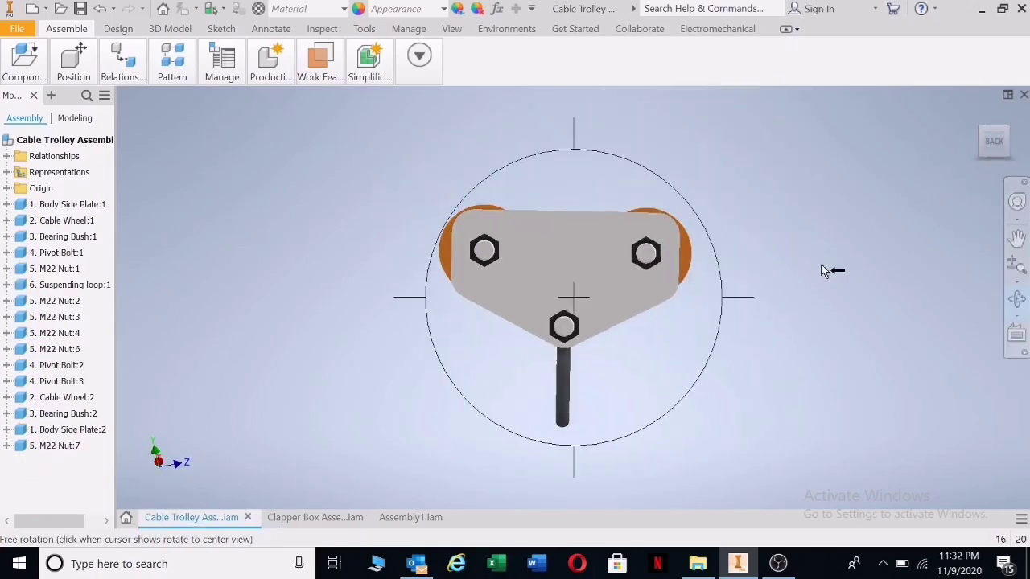
{"action": "key", "text": "Escape"}
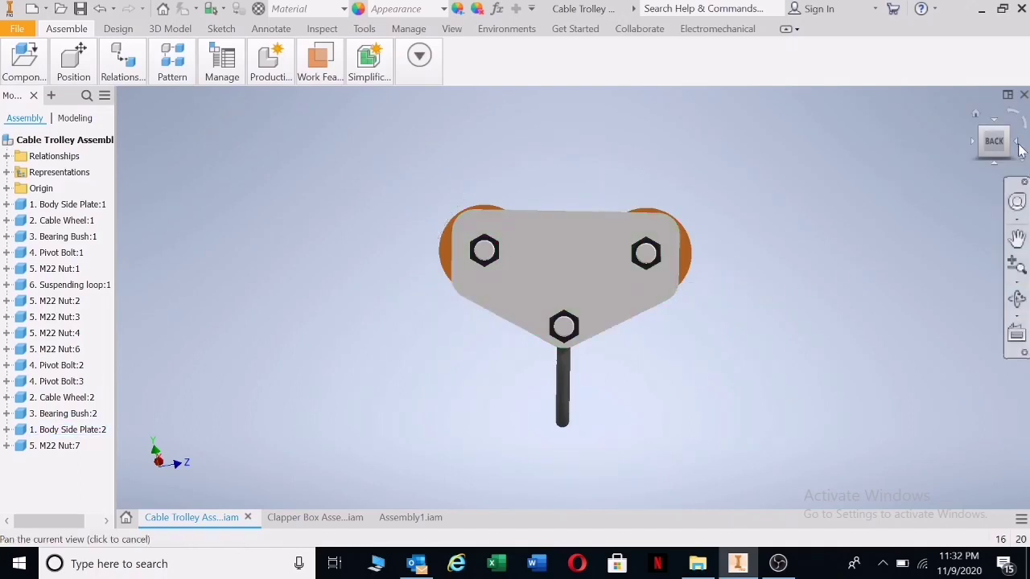
{"action": "left_click", "coordinate": [1019, 144]}
{"action": "left_click", "coordinate": [1018, 145]}
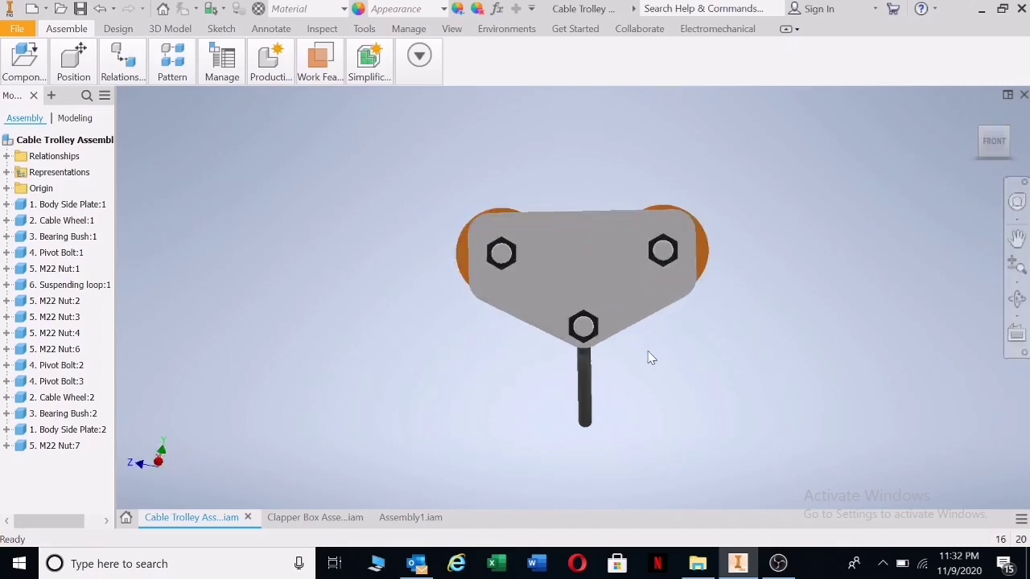
{"action": "scroll", "coordinate": [650, 354], "scroll_direction": "down", "scroll_amount": 3}
{"action": "scroll", "coordinate": [655, 316], "scroll_direction": "up", "scroll_amount": 3}
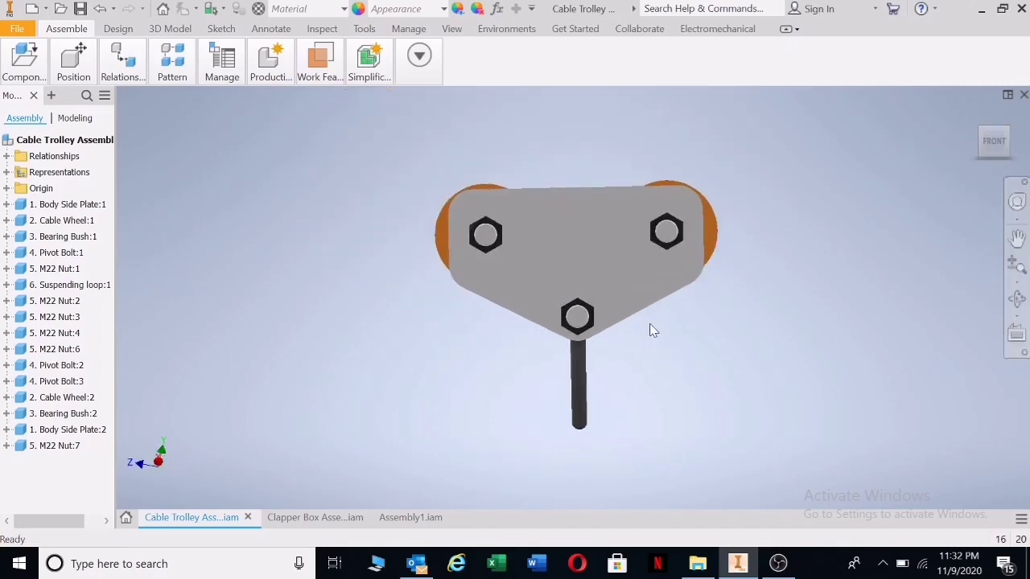
{"action": "scroll", "coordinate": [998, 225], "scroll_direction": "down", "scroll_amount": 3}
{"action": "scroll", "coordinate": [997, 226], "scroll_direction": "up", "scroll_amount": 4}
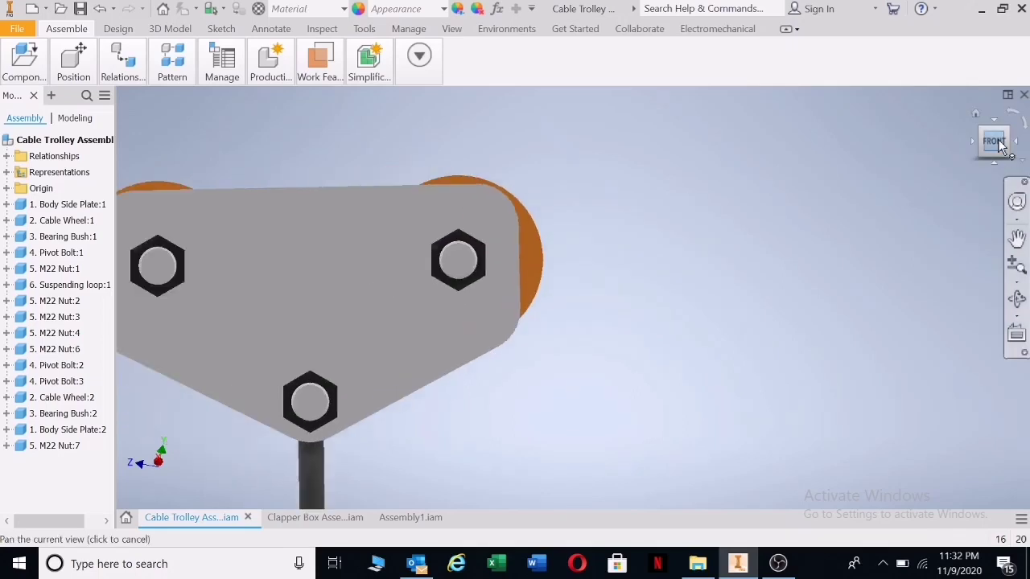
{"action": "scroll", "coordinate": [519, 225], "scroll_direction": "down", "scroll_amount": 3}
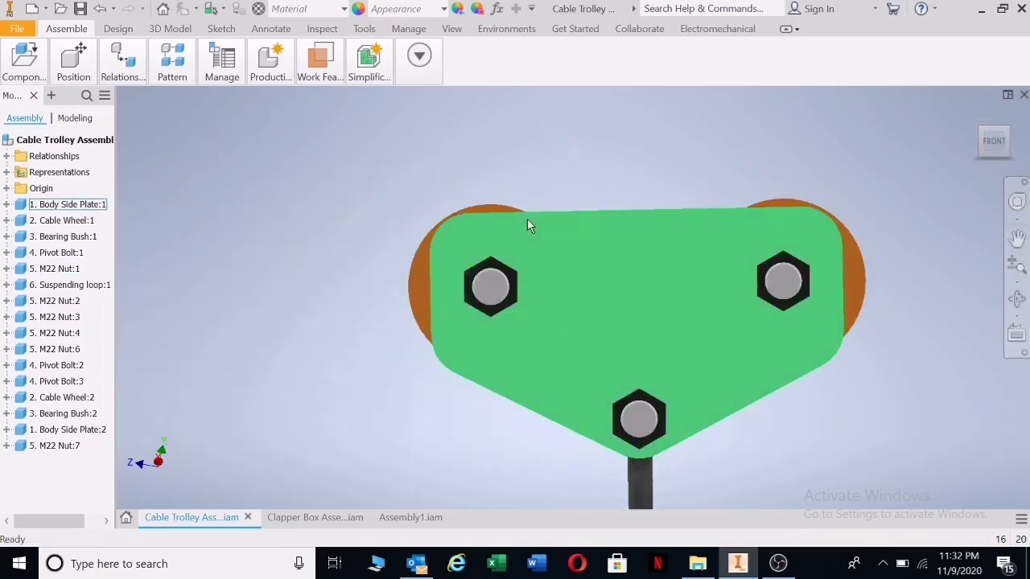
{"action": "scroll", "coordinate": [791, 217], "scroll_direction": "down", "scroll_amount": 2}
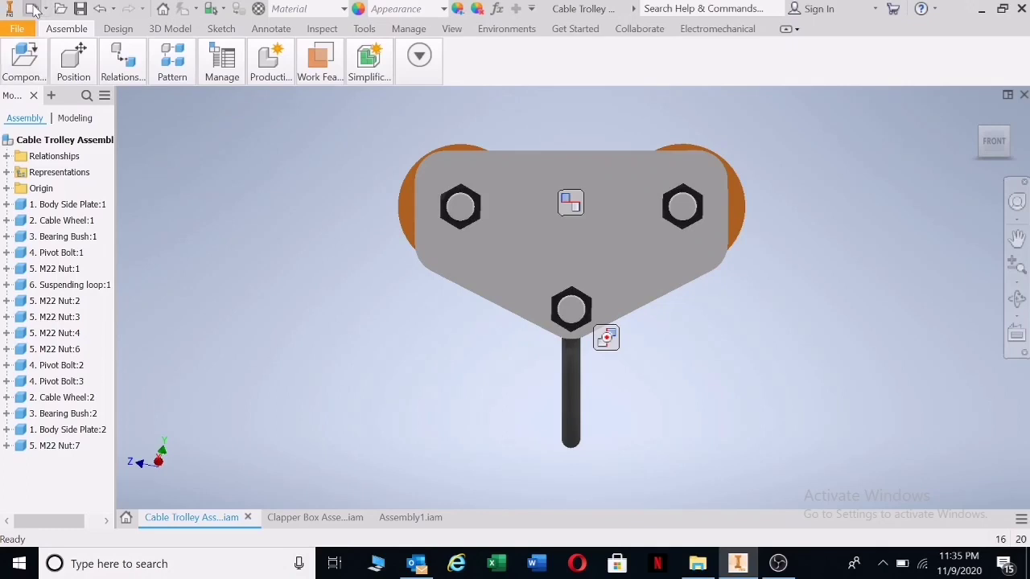
Step: Create a new drawing from the metric ISO.dwg template
{"action": "left_click", "coordinate": [34, 10]}
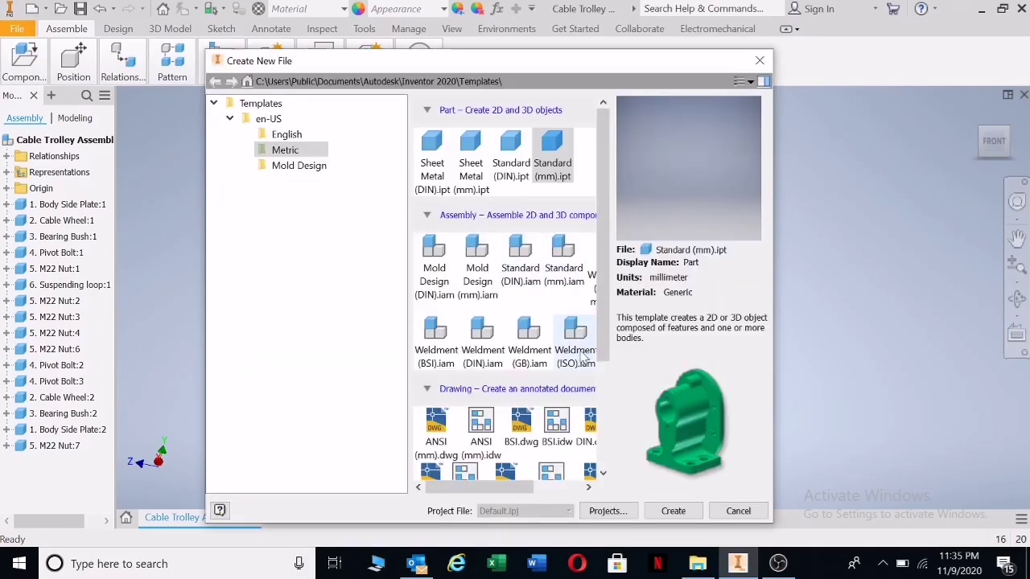
{"action": "left_click_drag", "start_coordinate": [483, 487], "coordinate": [527, 487]}
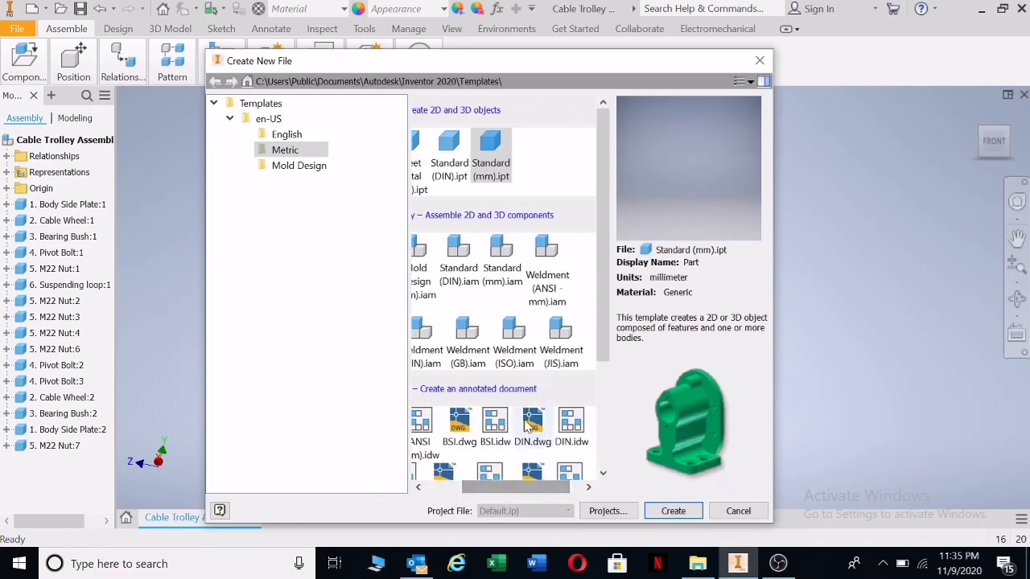
{"action": "scroll", "coordinate": [574, 476], "scroll_direction": "down", "scroll_amount": 1}
{"action": "double_click", "coordinate": [534, 449]}
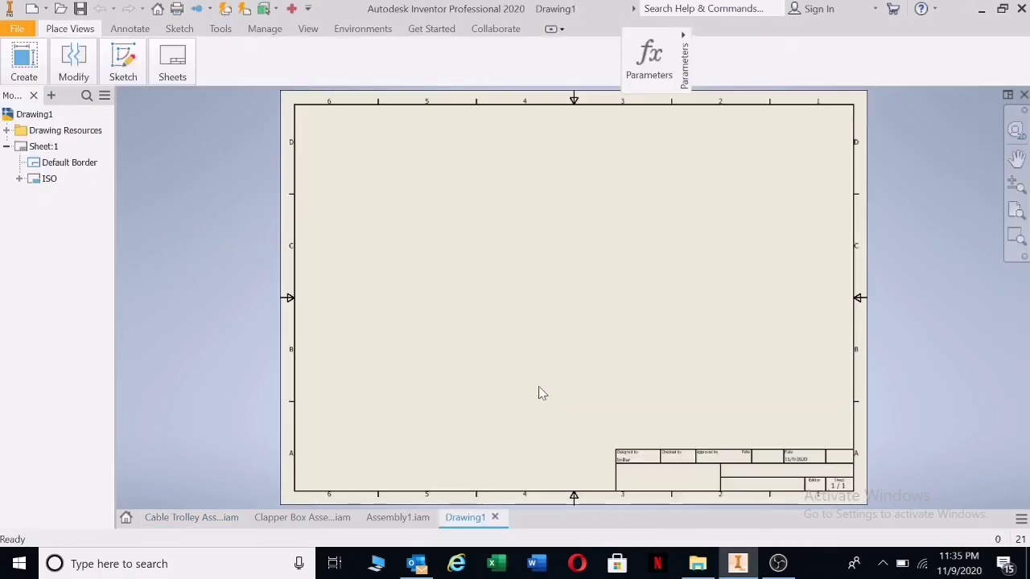
Step: Return the clapper box assembly to its home view and create a second drawing from the metric ISO.dwg template
{"action": "left_click", "coordinate": [304, 518]}
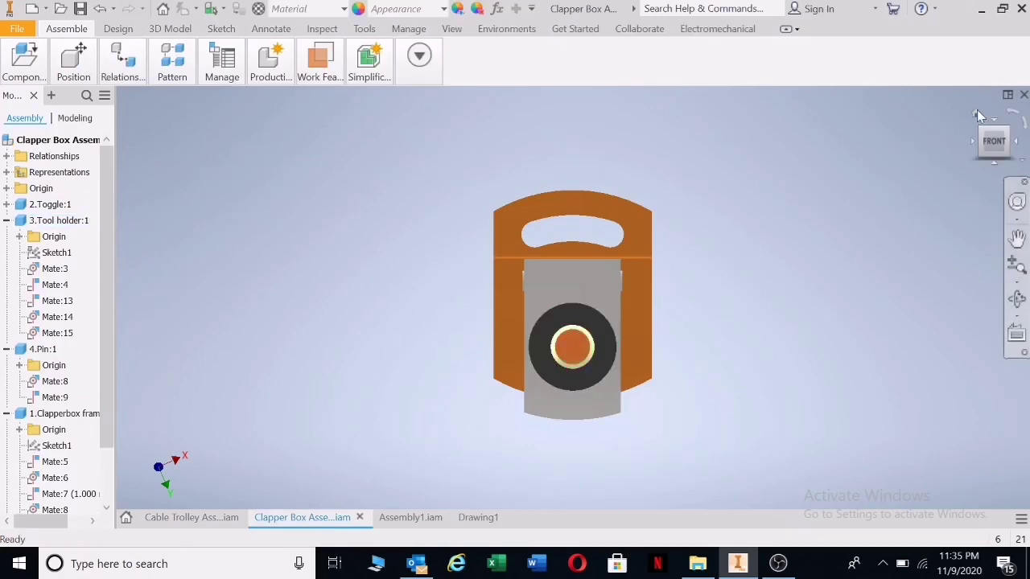
{"action": "left_click", "coordinate": [976, 115]}
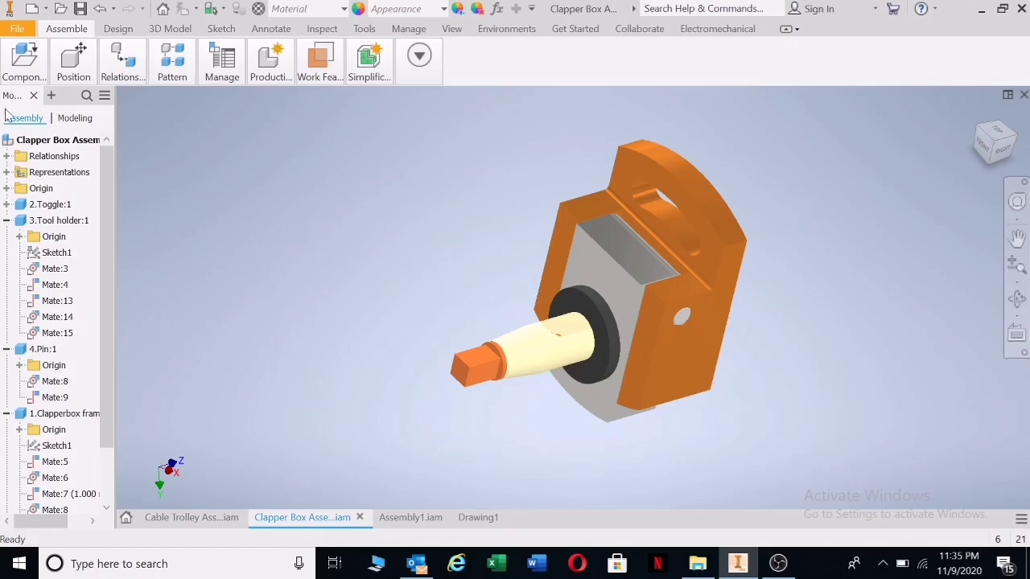
{"action": "left_click", "coordinate": [32, 8]}
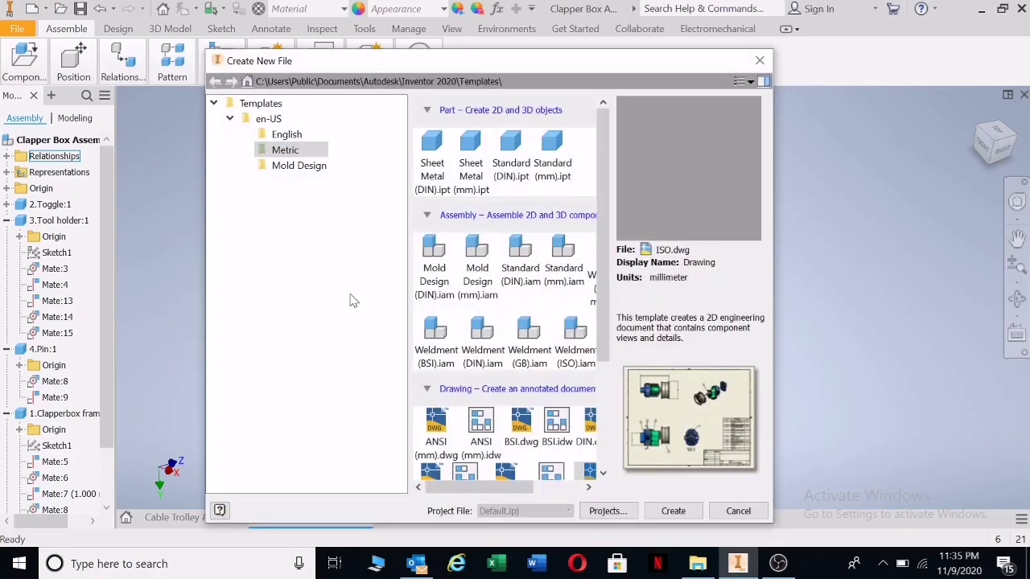
{"action": "scroll", "coordinate": [575, 424], "scroll_direction": "down", "scroll_amount": 3}
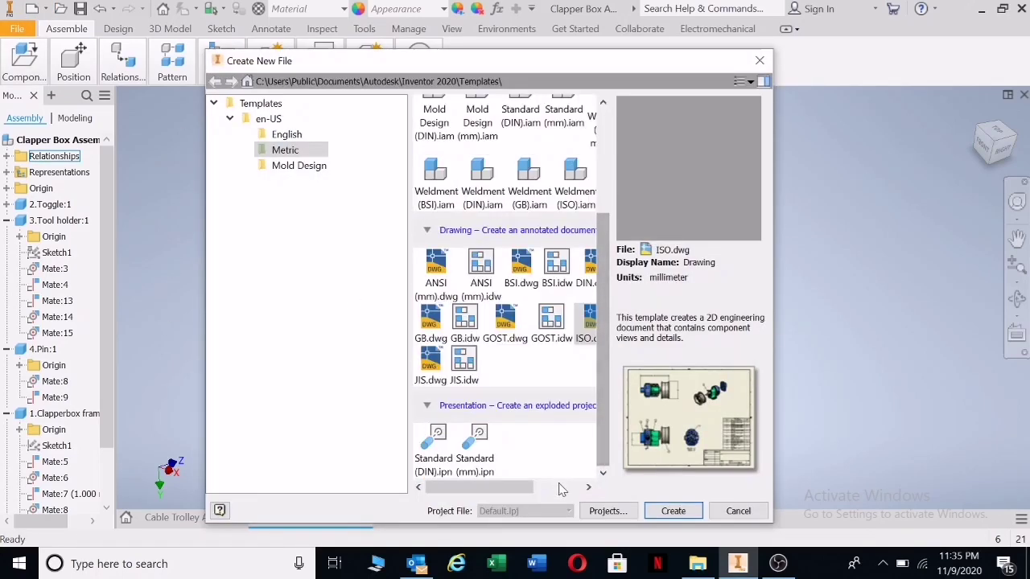
{"action": "double_click", "coordinate": [584, 322]}
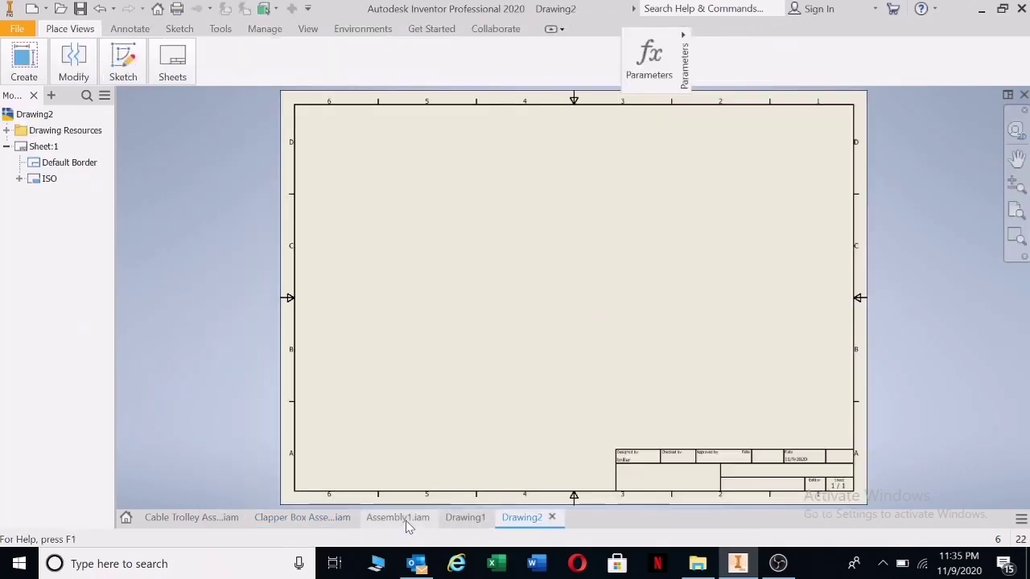
Step: Switch to the piston assembly and create a third drawing from the metric ISO.dwg template
{"action": "left_click", "coordinate": [400, 518]}
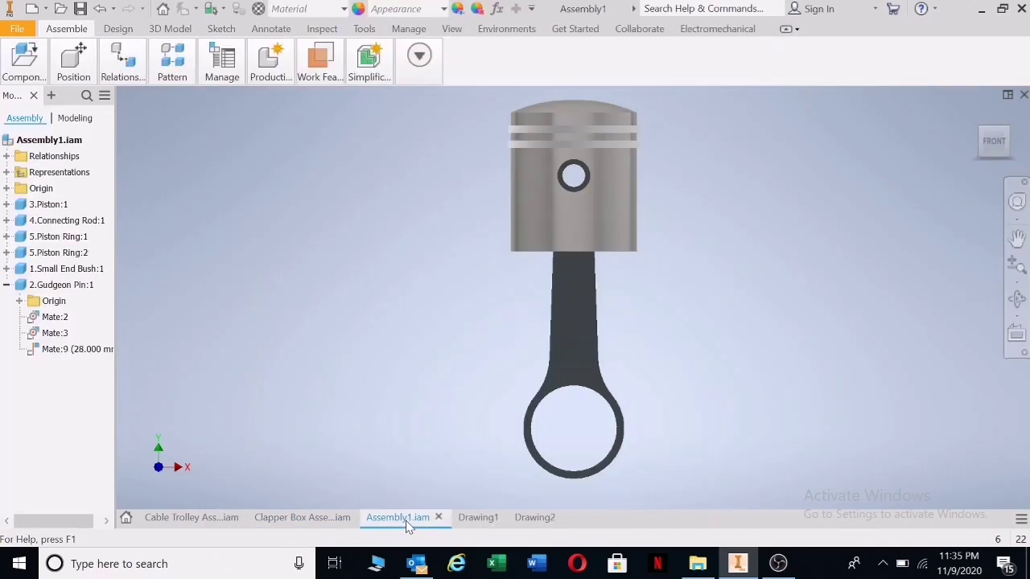
{"action": "left_click", "coordinate": [64, 77]}
{"action": "left_click", "coordinate": [32, 8]}
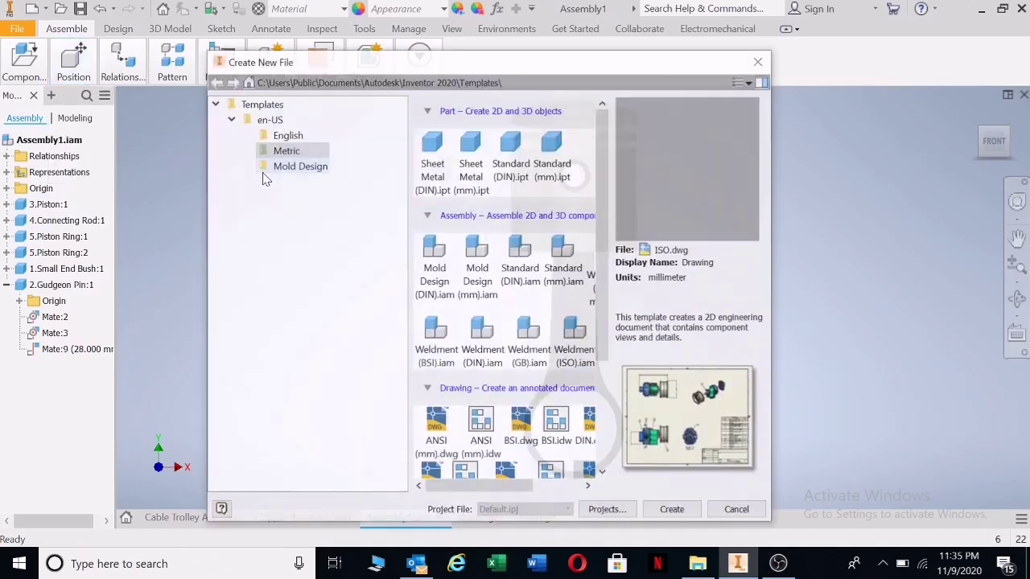
{"action": "scroll", "coordinate": [523, 434], "scroll_direction": "down", "scroll_amount": 1}
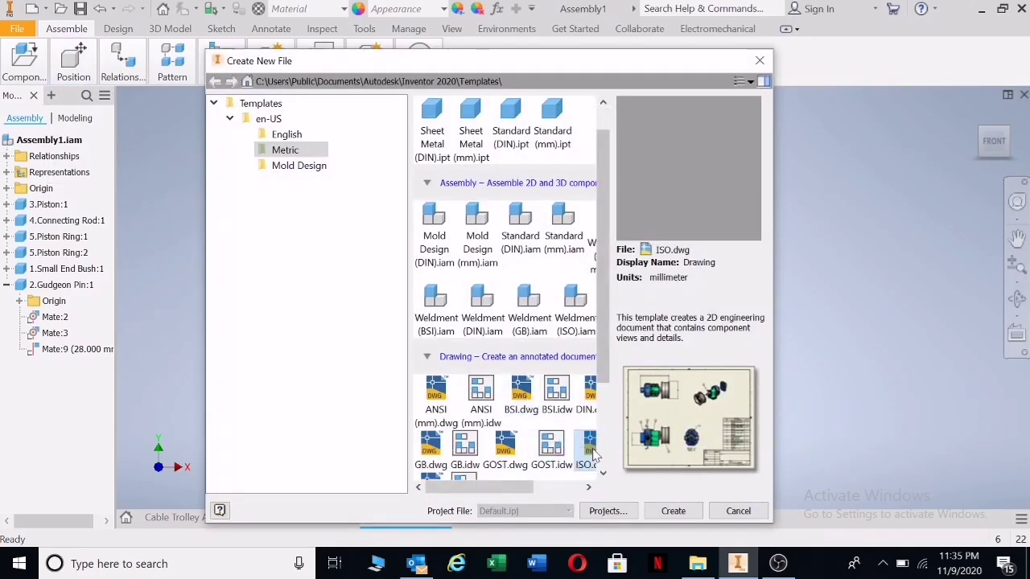
{"action": "double_click", "coordinate": [591, 450]}
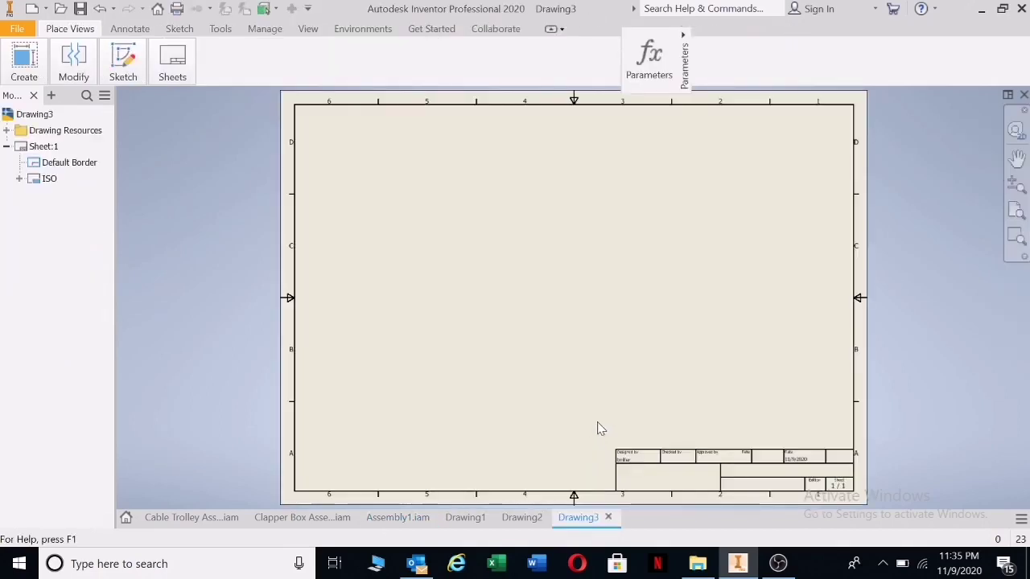
Step: In Drawing1, place a 1:1 front base view of the clapper box assembly and move it to the sheet's upper-left area
{"action": "left_click", "coordinate": [230, 519]}
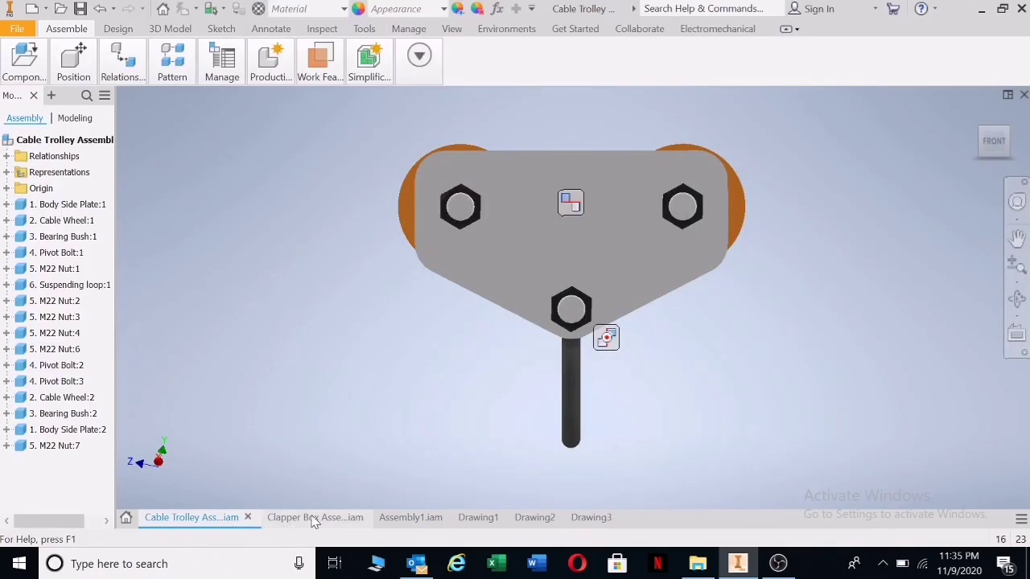
{"action": "left_click", "coordinate": [314, 519]}
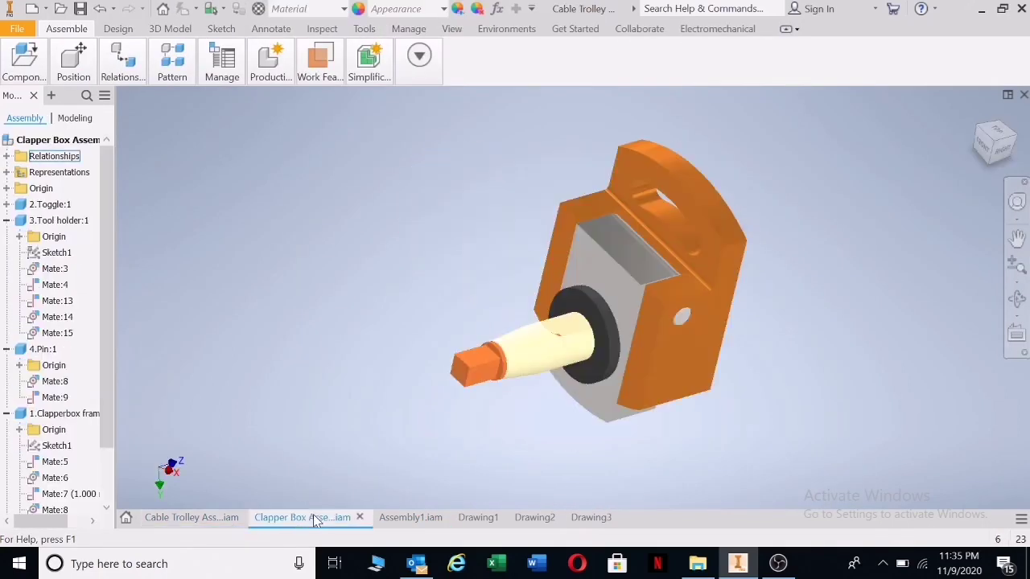
{"action": "left_click", "coordinate": [478, 519]}
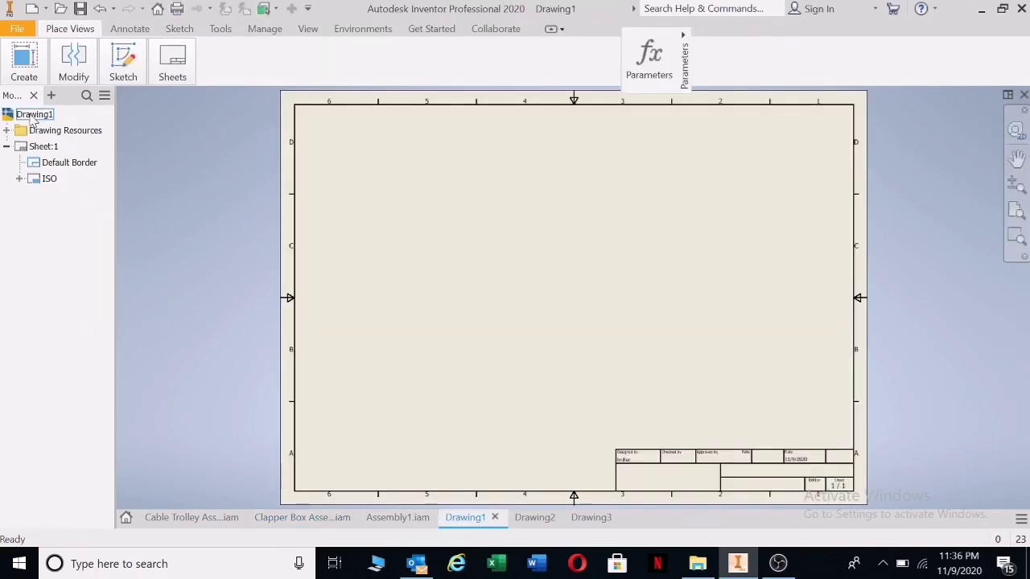
{"action": "mouse_move", "coordinate": [35, 60]}
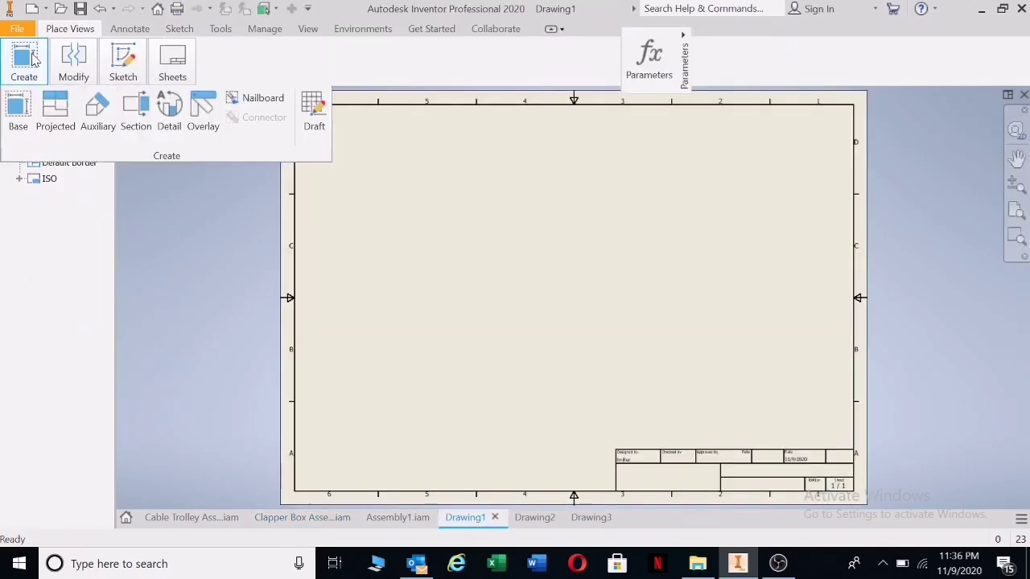
{"action": "left_click", "coordinate": [19, 114]}
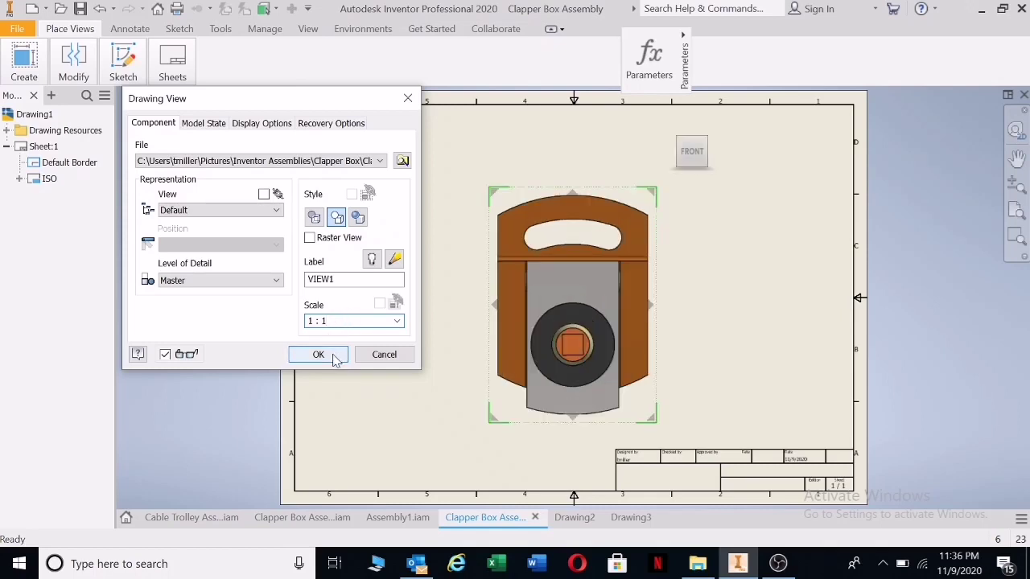
{"action": "left_click", "coordinate": [319, 354]}
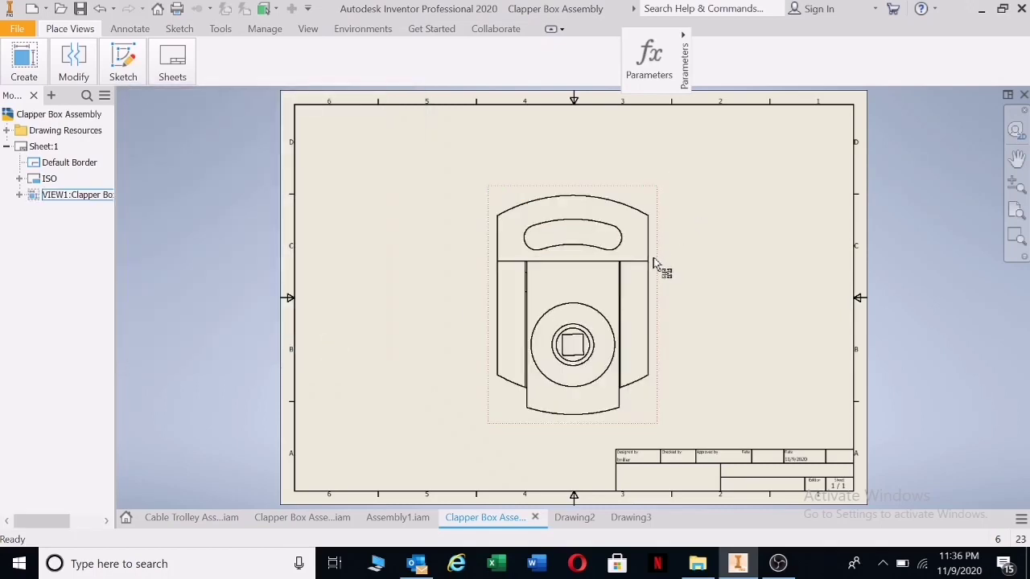
{"action": "mouse_move", "coordinate": [658, 257]}
{"action": "left_mouse_down"}
{"action": "mouse_move", "coordinate": [529, 223]}
{"action": "mouse_move", "coordinate": [494, 202]}
{"action": "left_mouse_up"}
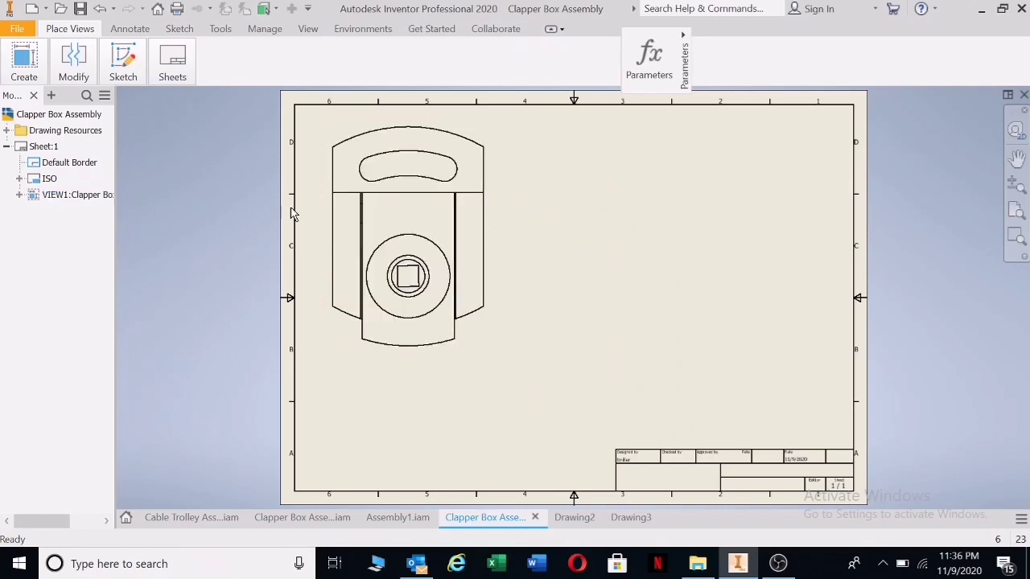
{"action": "left_click_drag", "start_coordinate": [494, 218], "coordinate": [493, 230]}
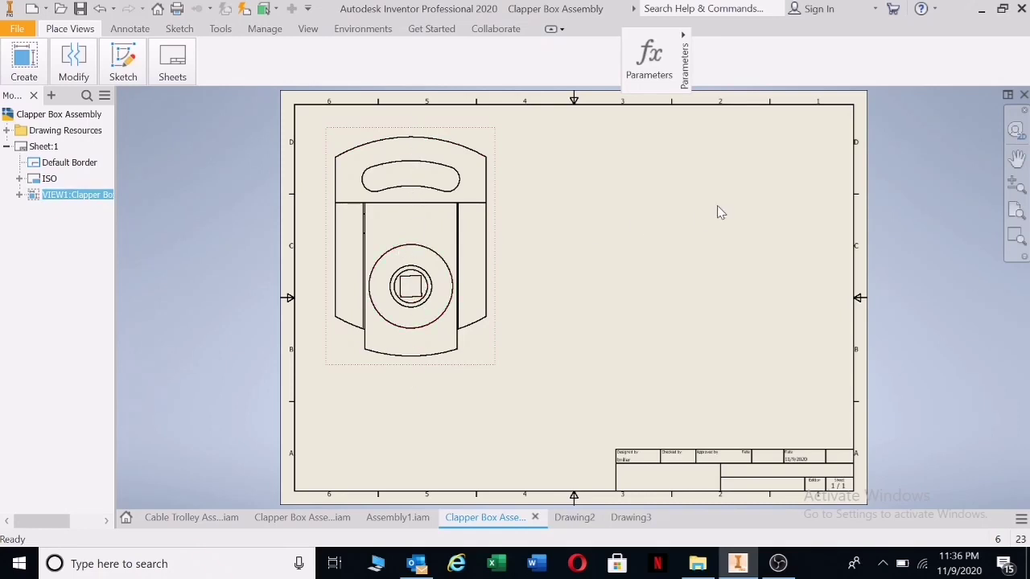
Step: Create a projected view of the clapper box directly below the front view
{"action": "mouse_move", "coordinate": [24, 60]}
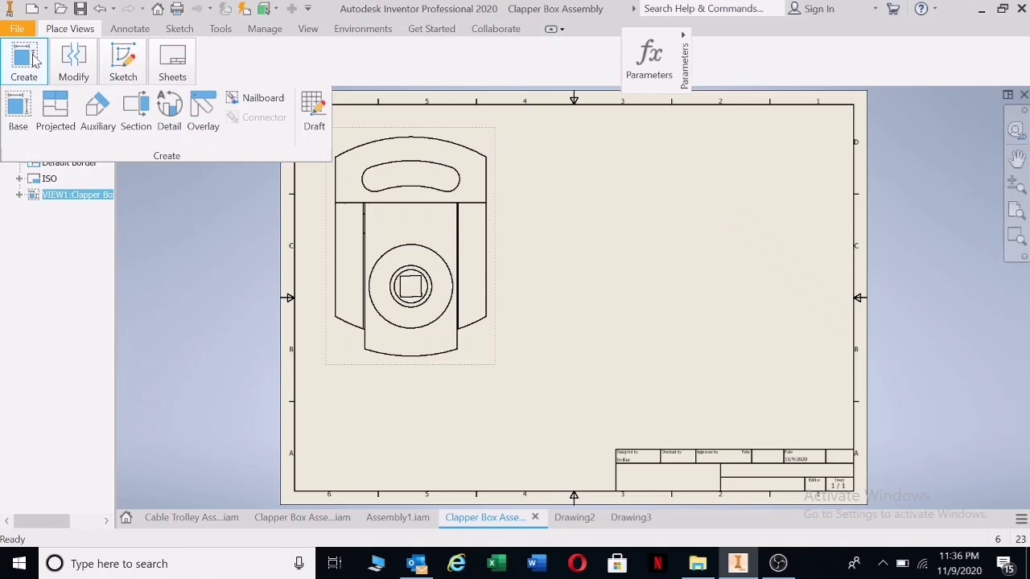
{"action": "left_click", "coordinate": [54, 112]}
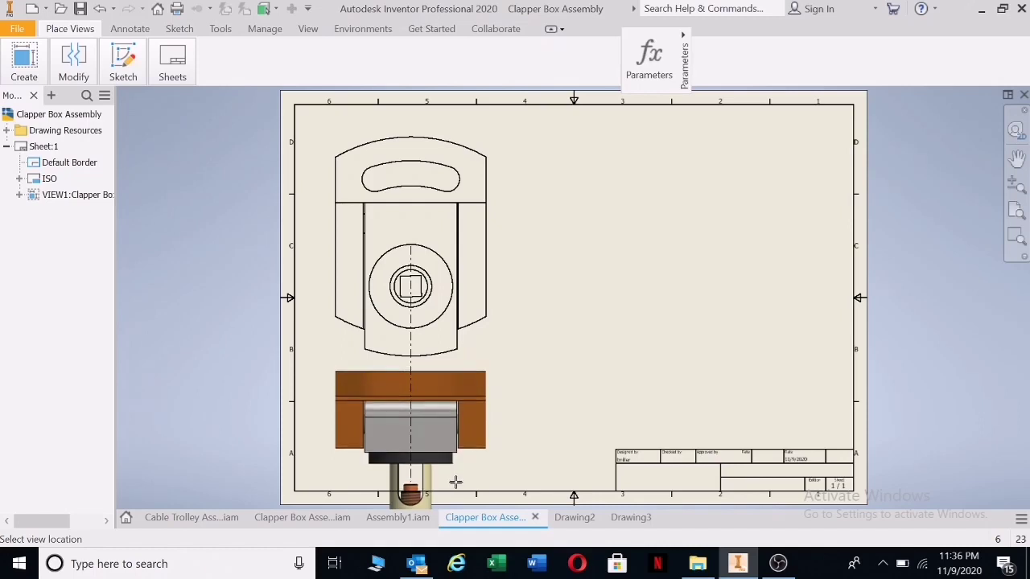
{"action": "left_click", "coordinate": [455, 476]}
{"action": "right_click", "coordinate": [463, 485]}
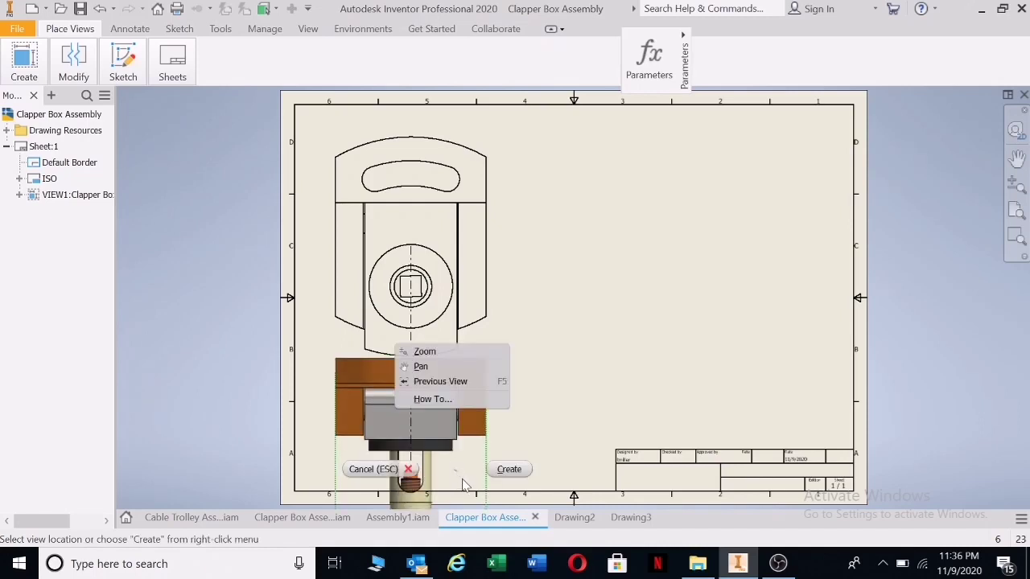
{"action": "left_click", "coordinate": [509, 470]}
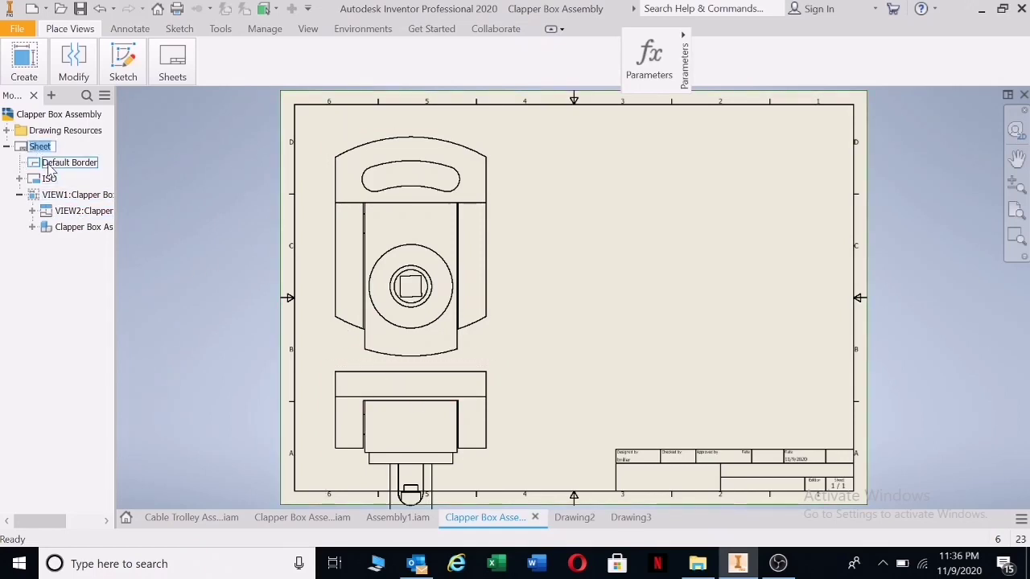
Step: Change the size of the clapper box drawing sheet to A2
{"action": "left_click", "coordinate": [48, 180]}
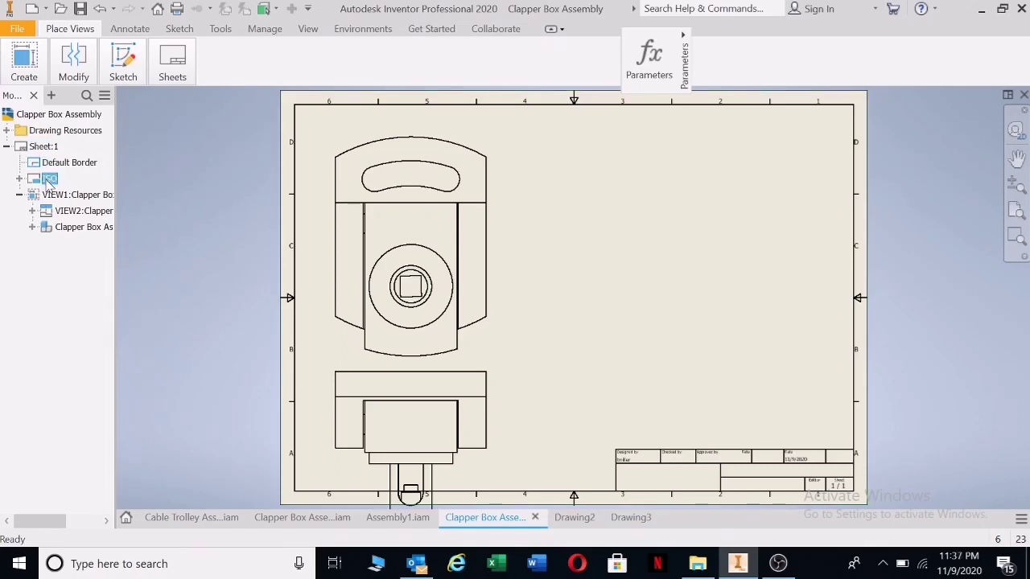
{"action": "left_click", "coordinate": [63, 169]}
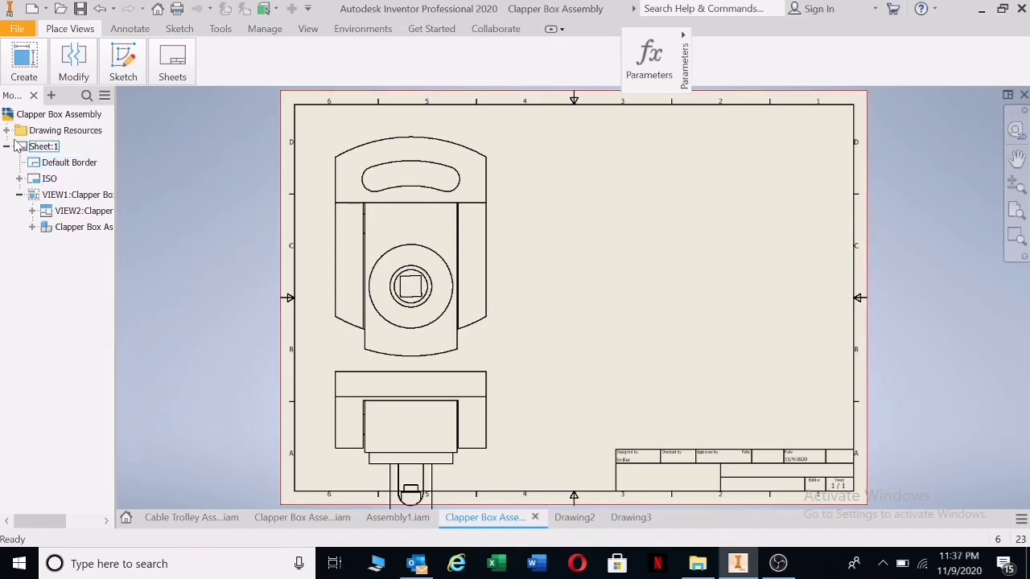
{"action": "right_click", "coordinate": [33, 150]}
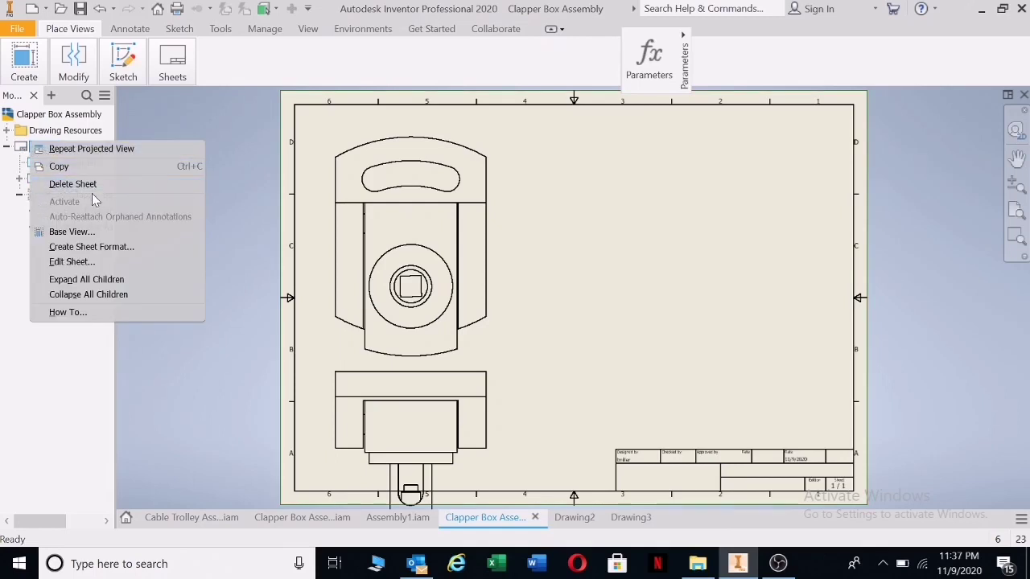
{"action": "left_click", "coordinate": [81, 262]}
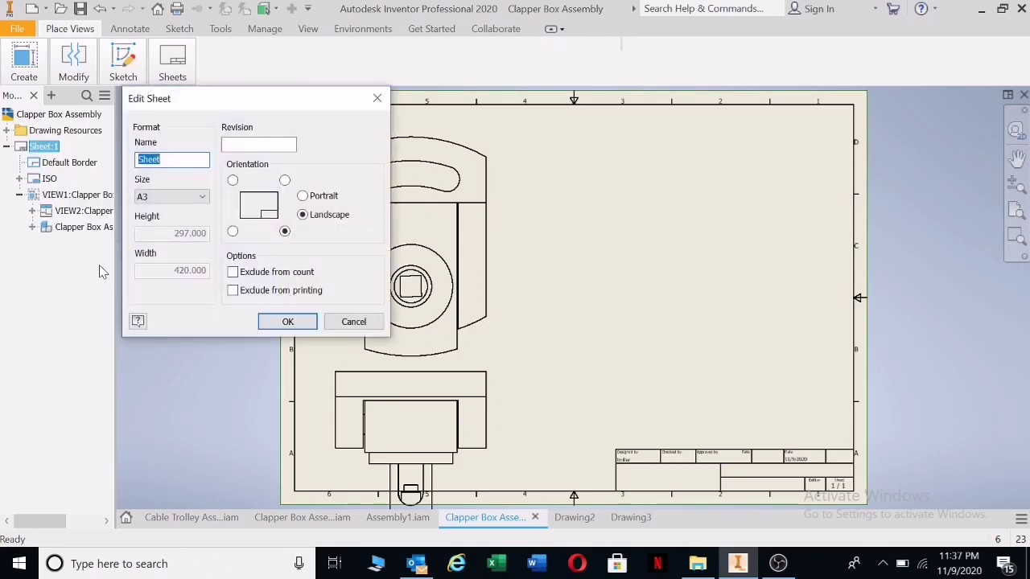
{"action": "left_click", "coordinate": [203, 197]}
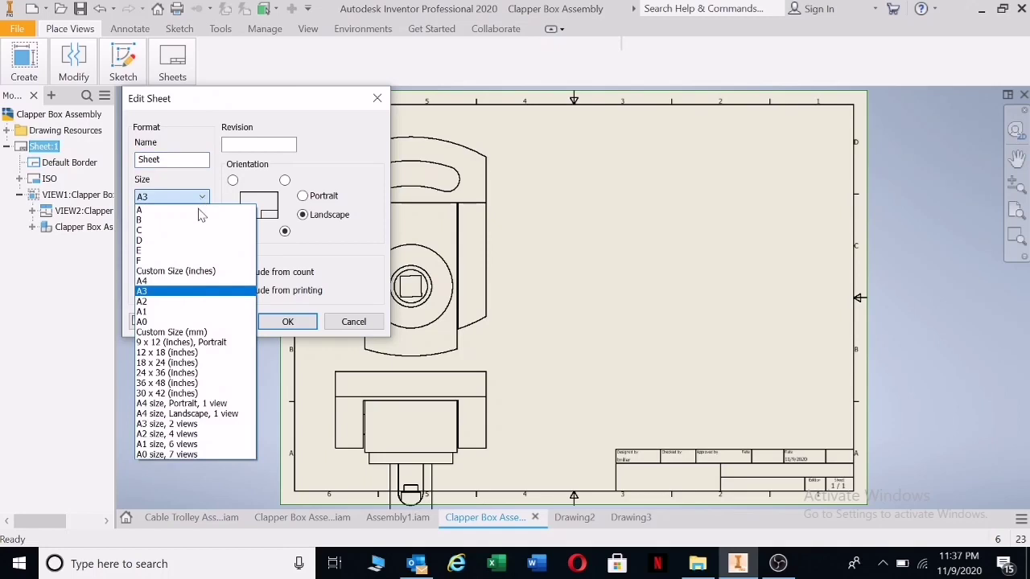
{"action": "left_click", "coordinate": [149, 301]}
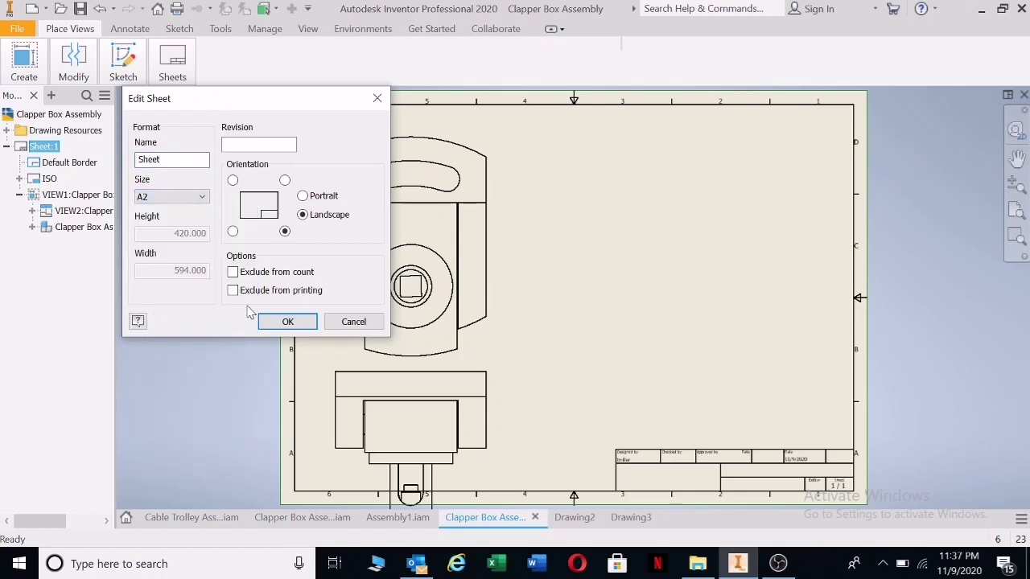
{"action": "left_click", "coordinate": [287, 321]}
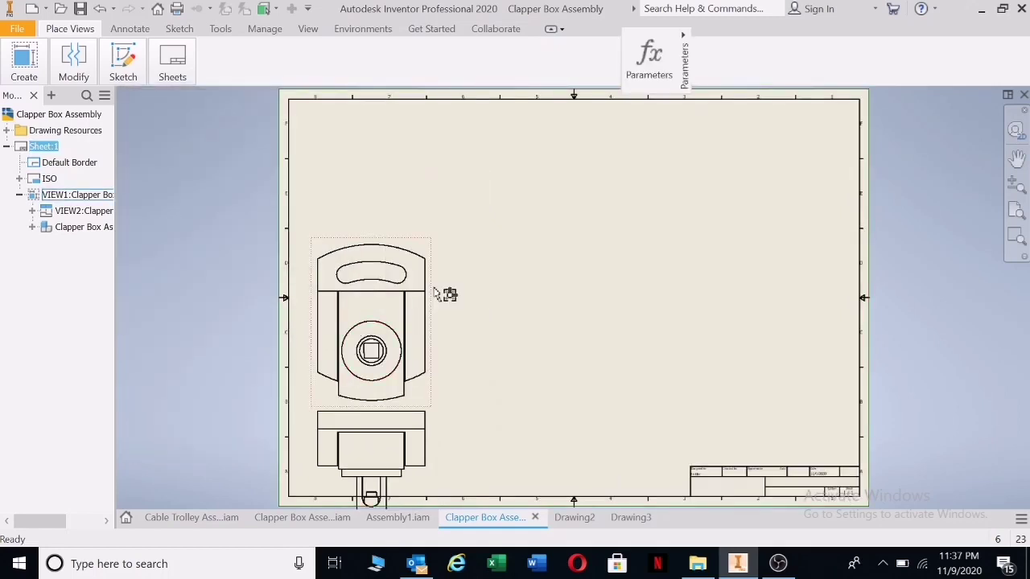
Step: Move the front view up near the sheet's upper-left corner and bring the projected view up close beneath it
{"action": "left_click_drag", "start_coordinate": [435, 293], "coordinate": [437, 190]}
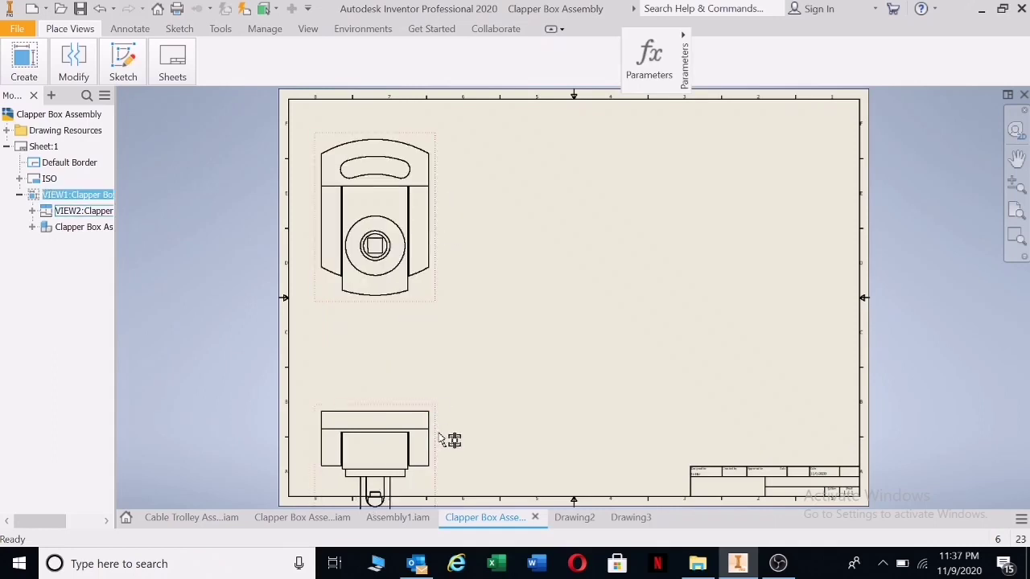
{"action": "left_click_drag", "start_coordinate": [439, 435], "coordinate": [442, 342]}
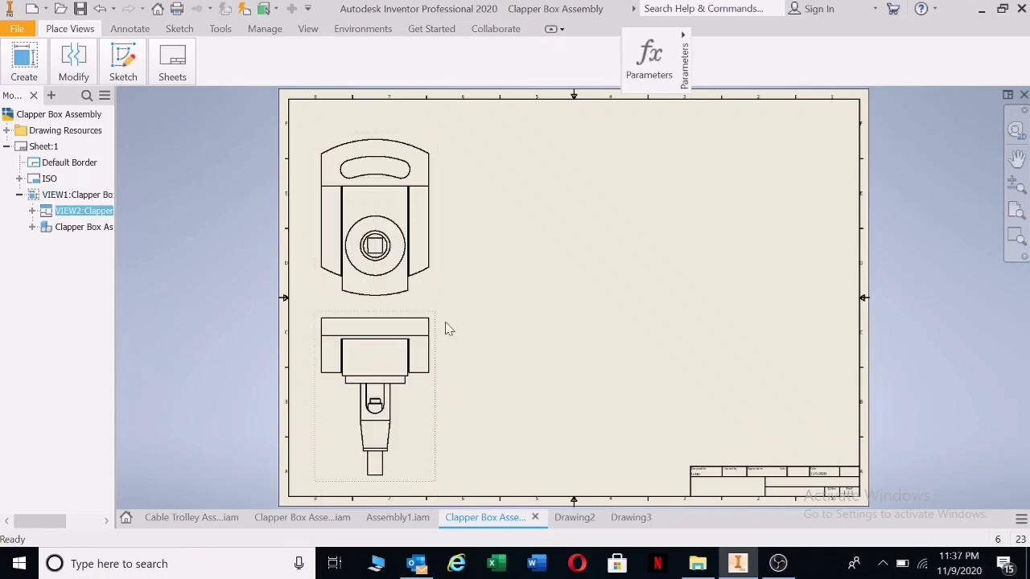
{"action": "left_click", "coordinate": [536, 309]}
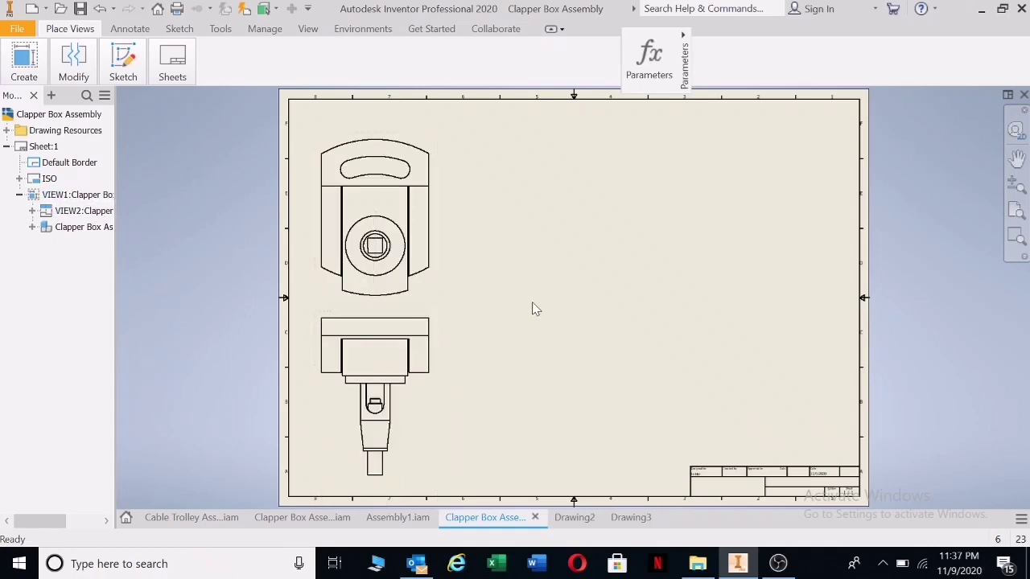
Step: Create full section view A-A at 1:1 along the front view's vertical centreline and place it to the right of that view
{"action": "left_click", "coordinate": [24, 64]}
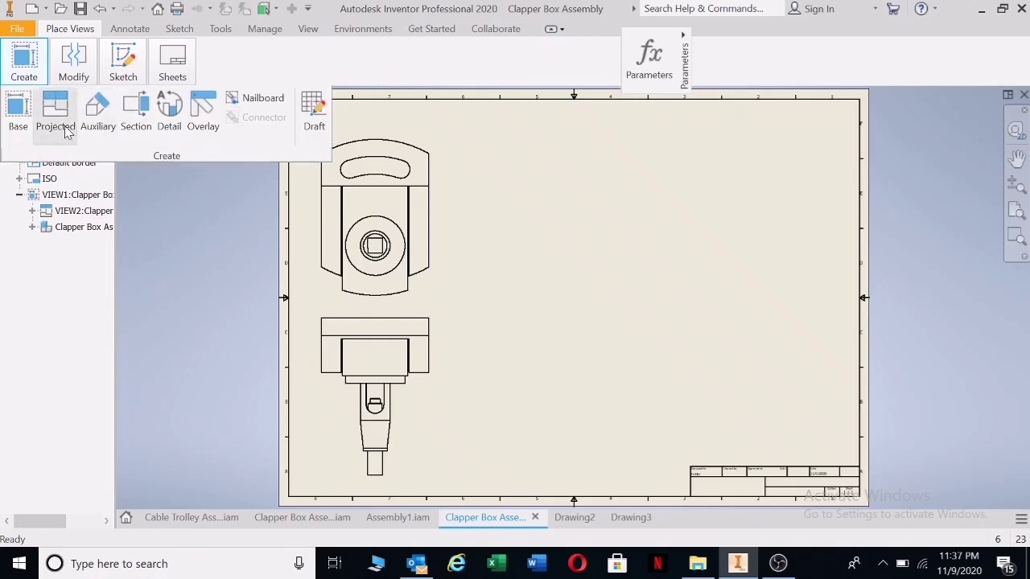
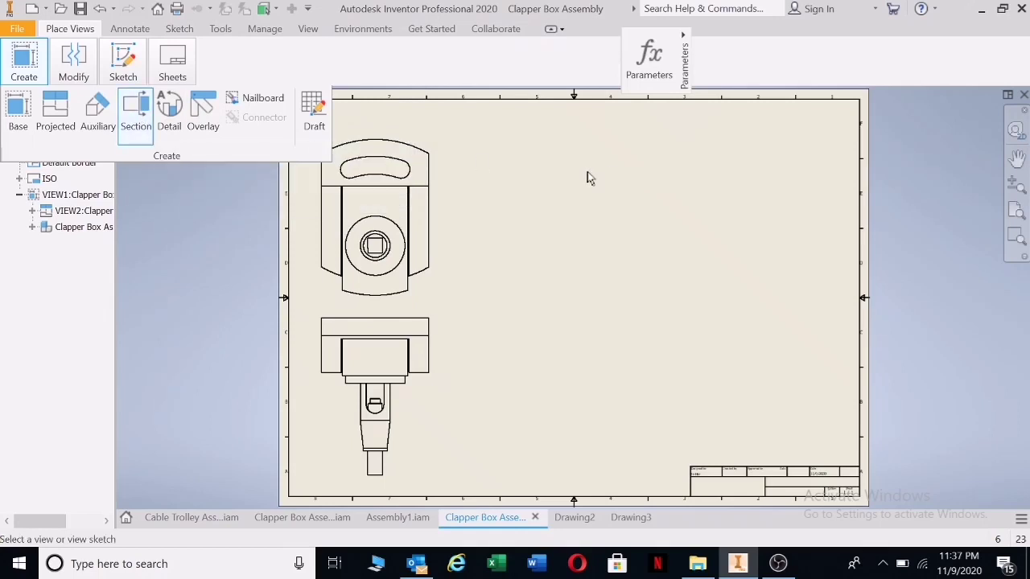
{"action": "left_click", "coordinate": [394, 138]}
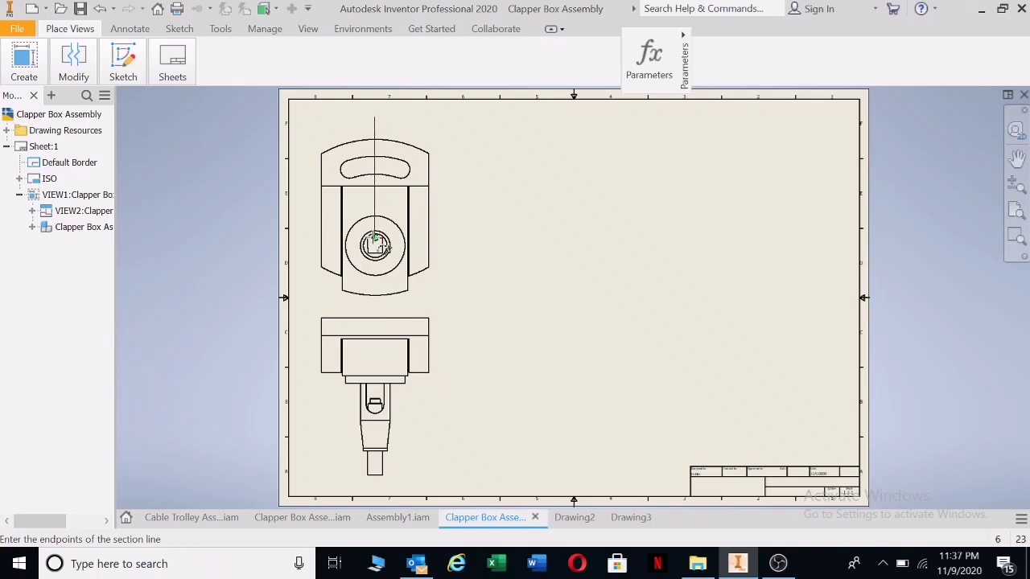
{"action": "left_click", "coordinate": [373, 307]}
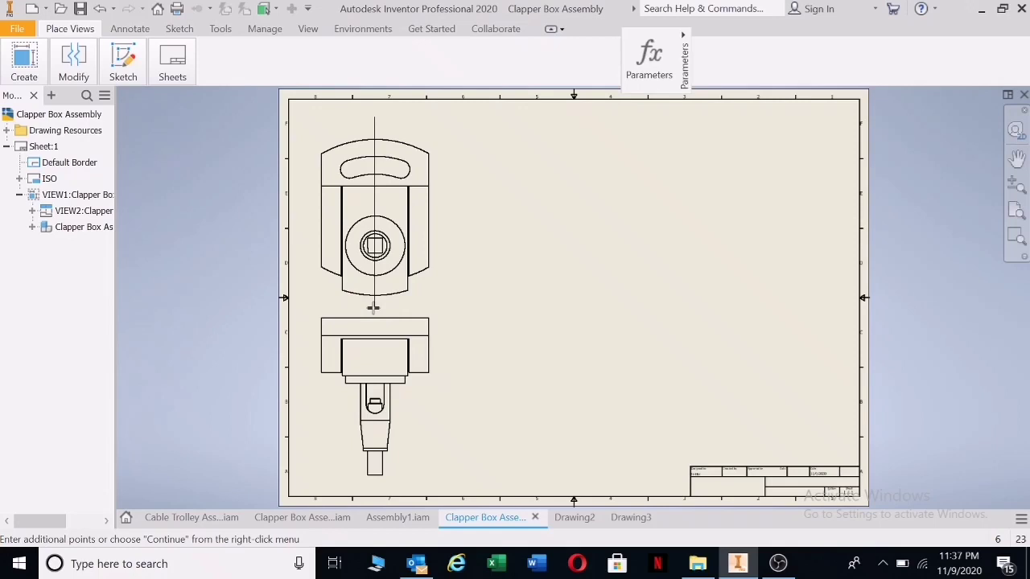
{"action": "right_click", "coordinate": [375, 308]}
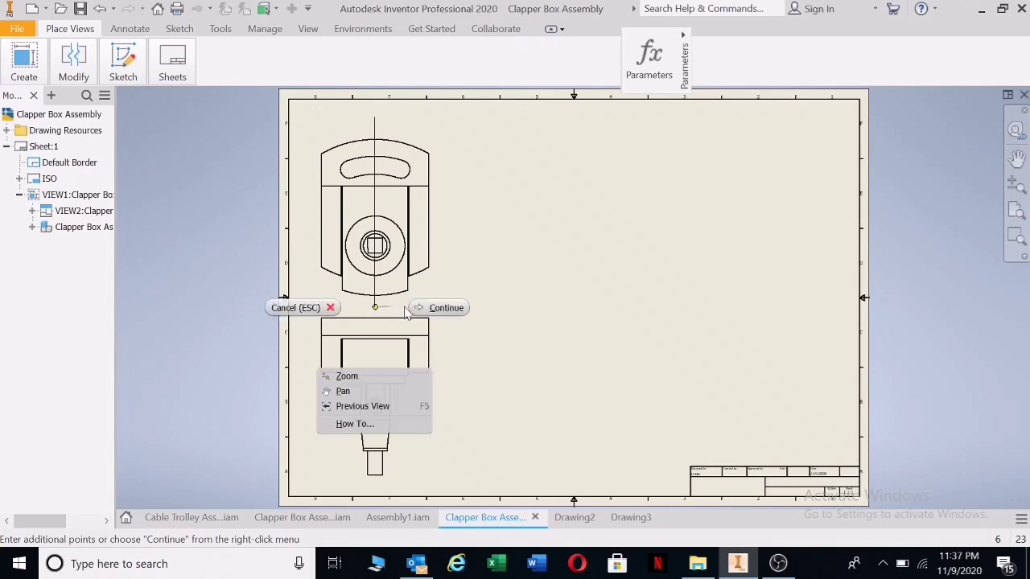
{"action": "left_click", "coordinate": [430, 307]}
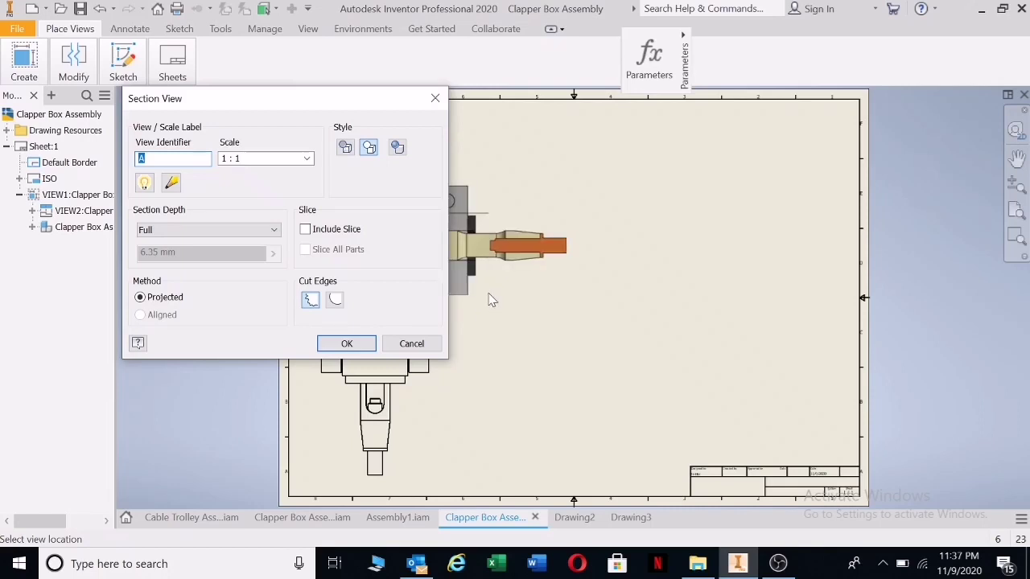
{"action": "left_click", "coordinate": [631, 290]}
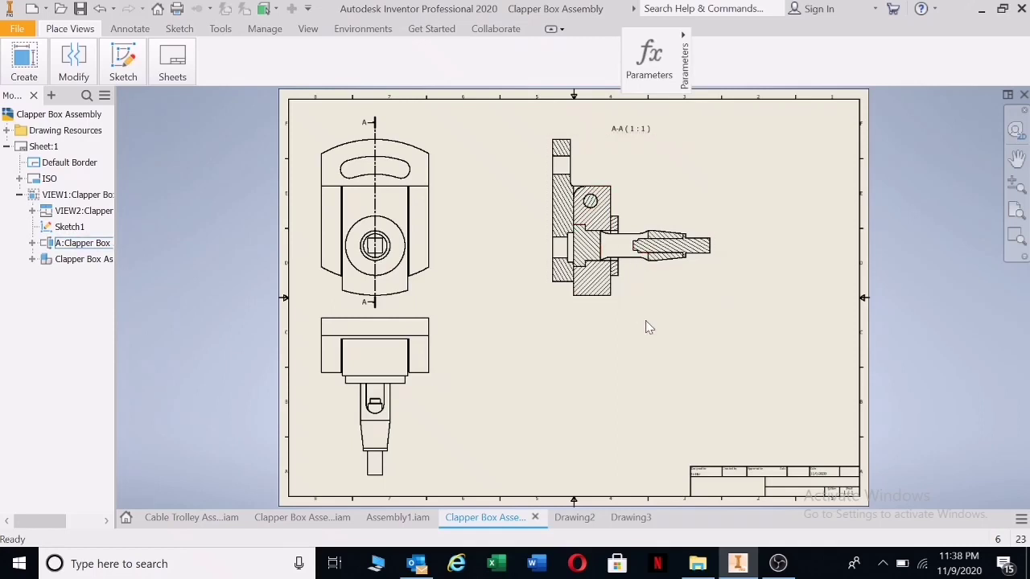
{"action": "right_click", "coordinate": [592, 206]}
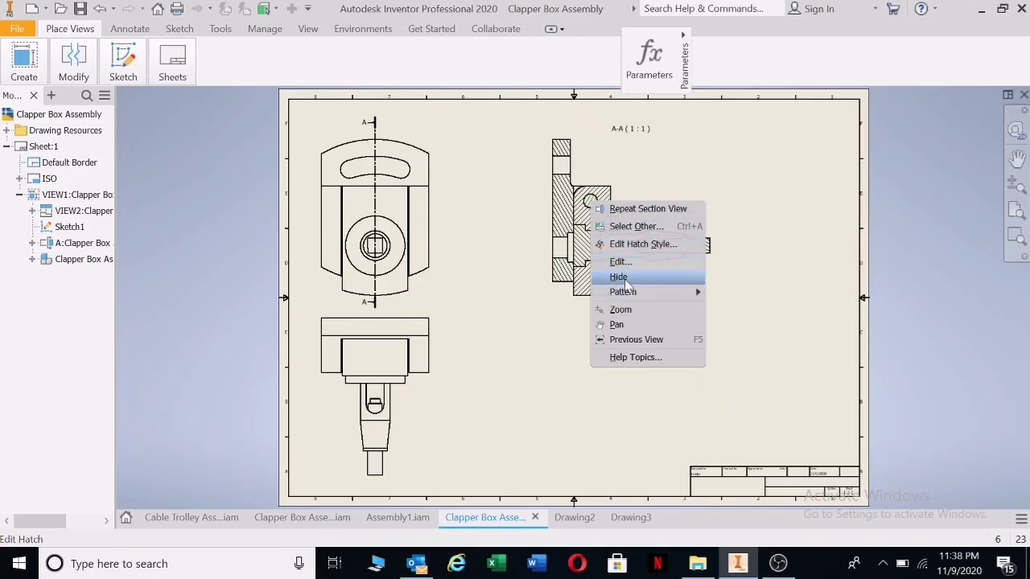
{"action": "key", "text": "Escape"}
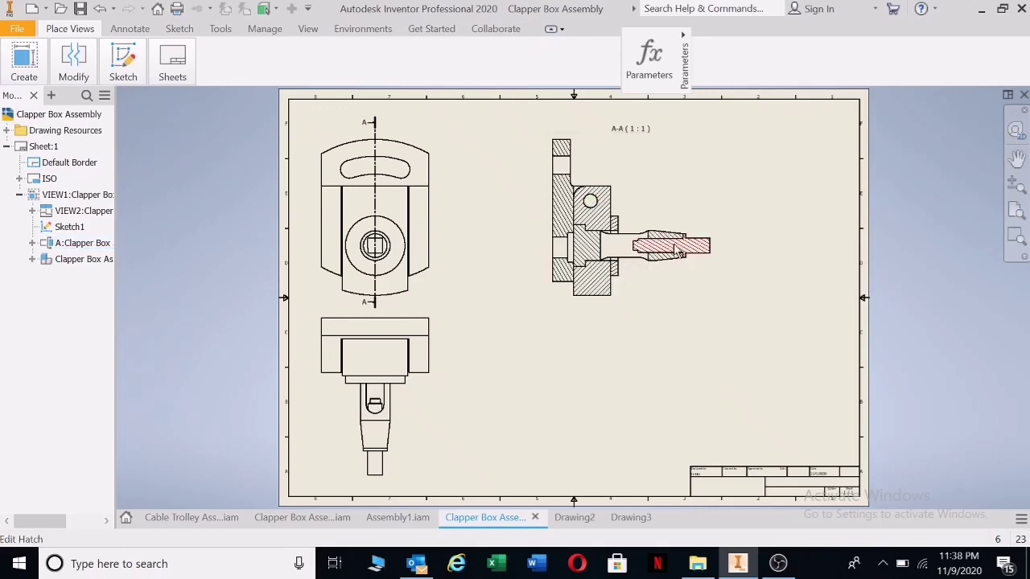
Step: Hide the hatching of the narrow bar at the outer end of section A-A and close the clapper box drawing and assembly
{"action": "right_click", "coordinate": [678, 251]}
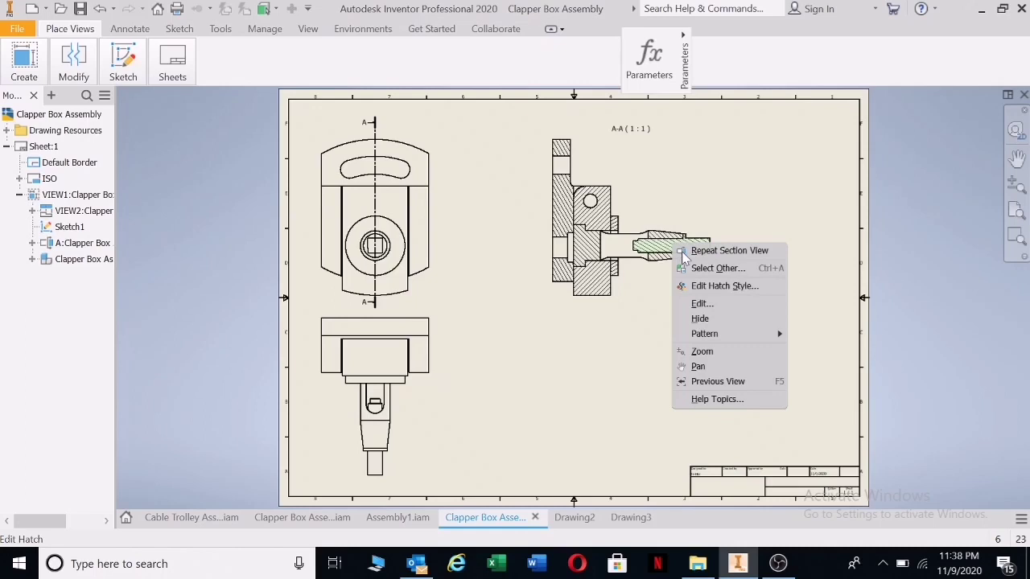
{"action": "left_click", "coordinate": [700, 319]}
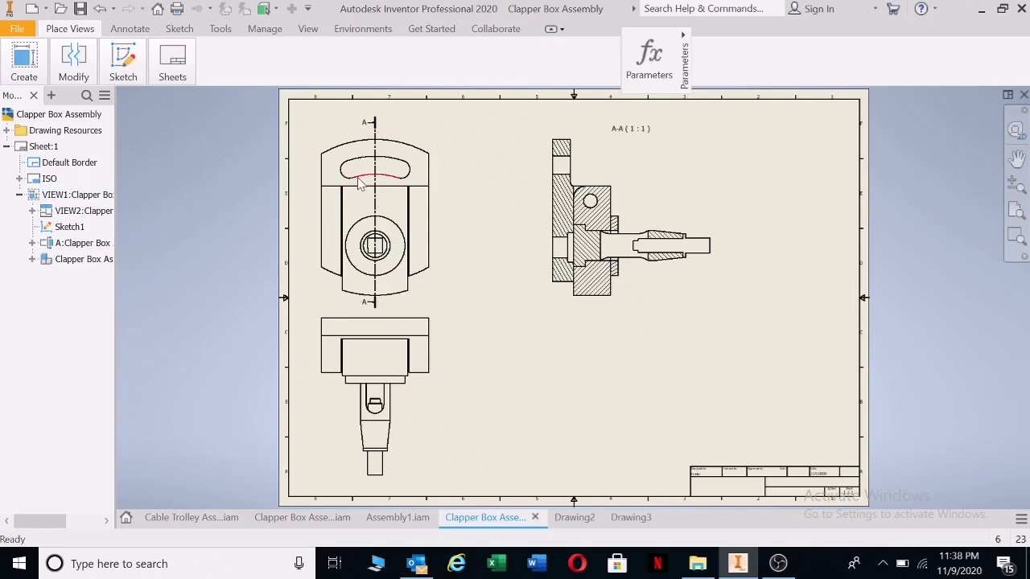
{"action": "left_click", "coordinate": [574, 517]}
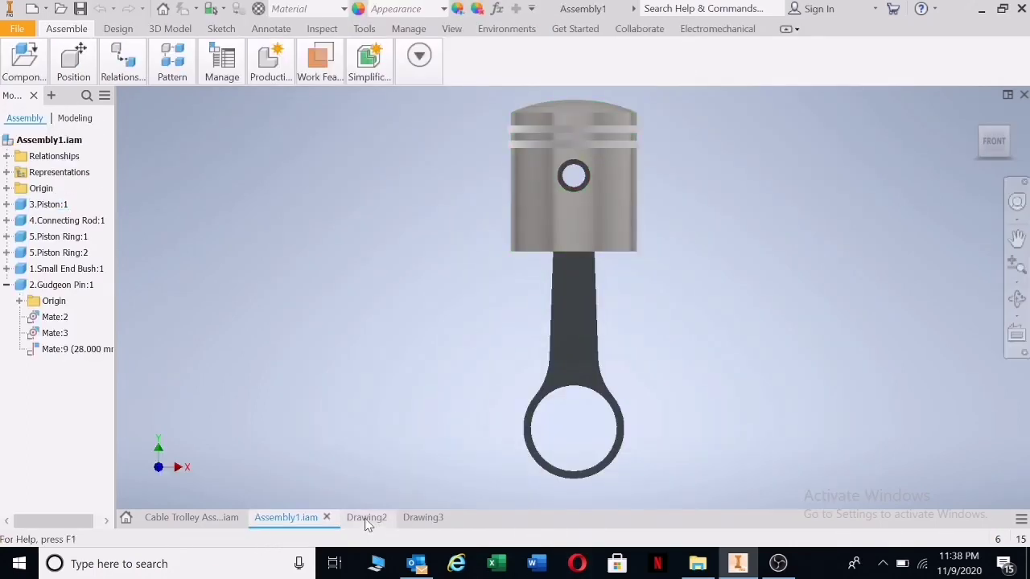
Step: Place a front base view of the piston assembly at 1:2 in Drawing2 and move it near the sheet's upper-left corner
{"action": "left_click", "coordinate": [366, 519]}
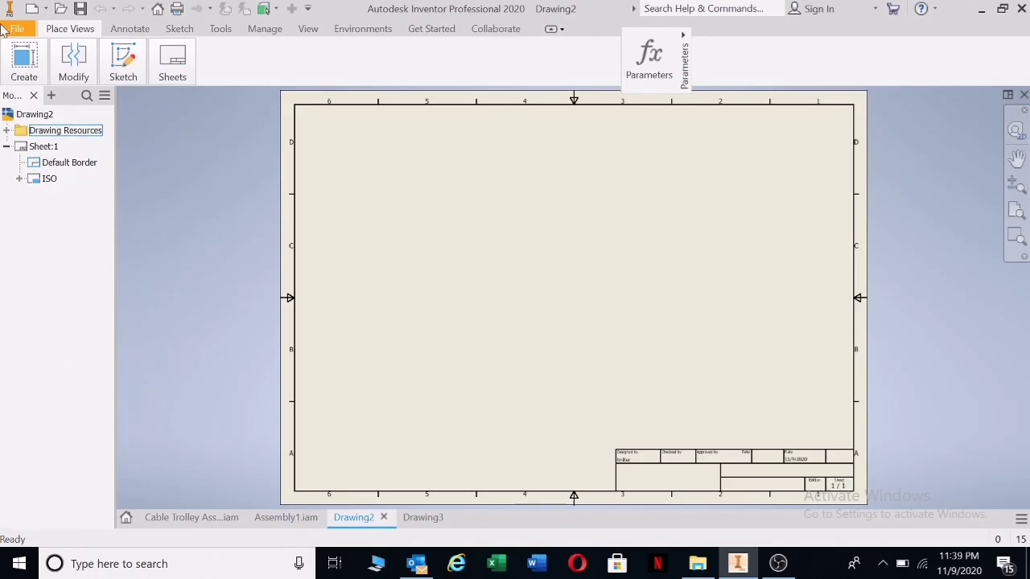
{"action": "left_click", "coordinate": [24, 60]}
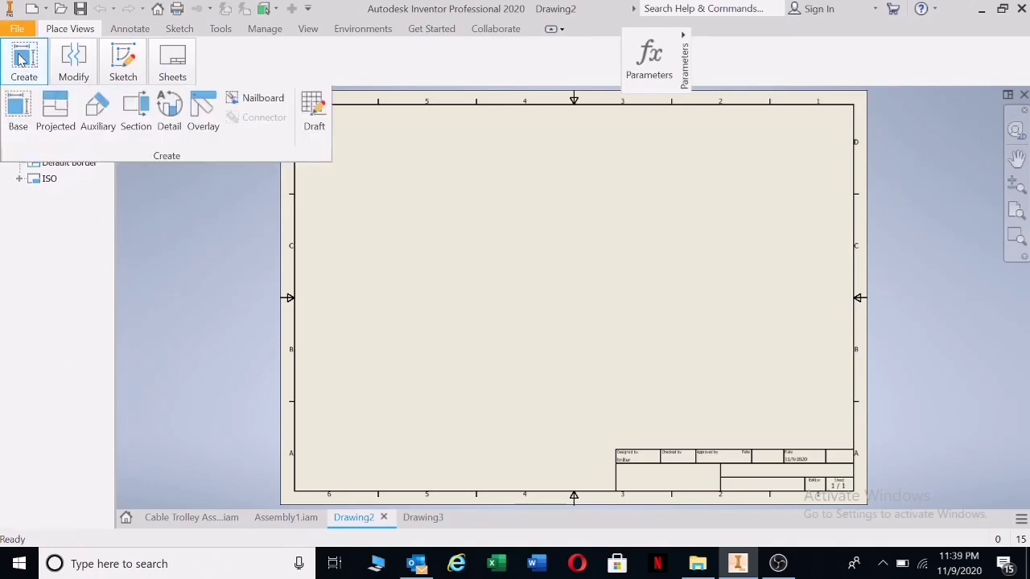
{"action": "left_click", "coordinate": [14, 112]}
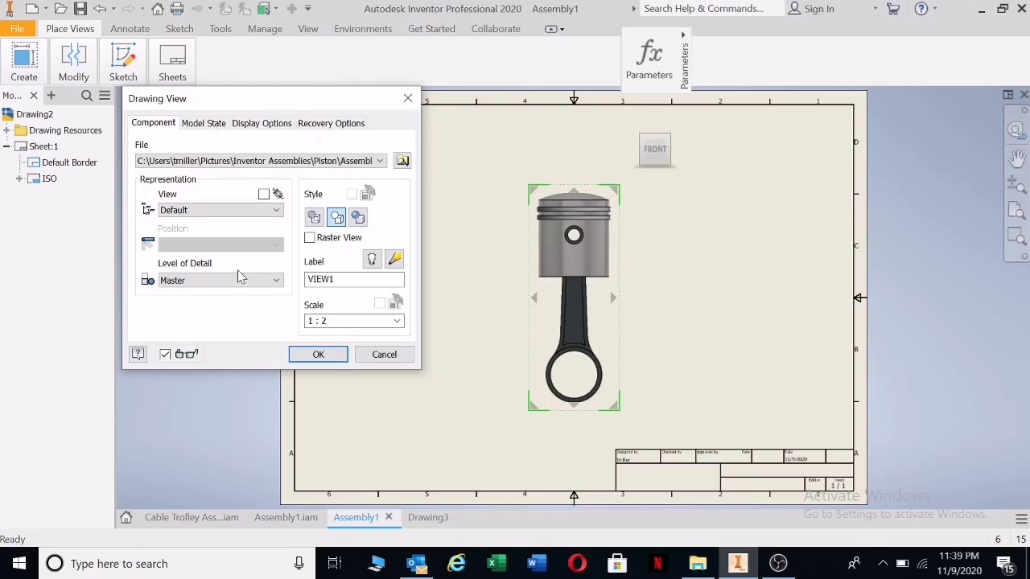
{"action": "left_click", "coordinate": [318, 354]}
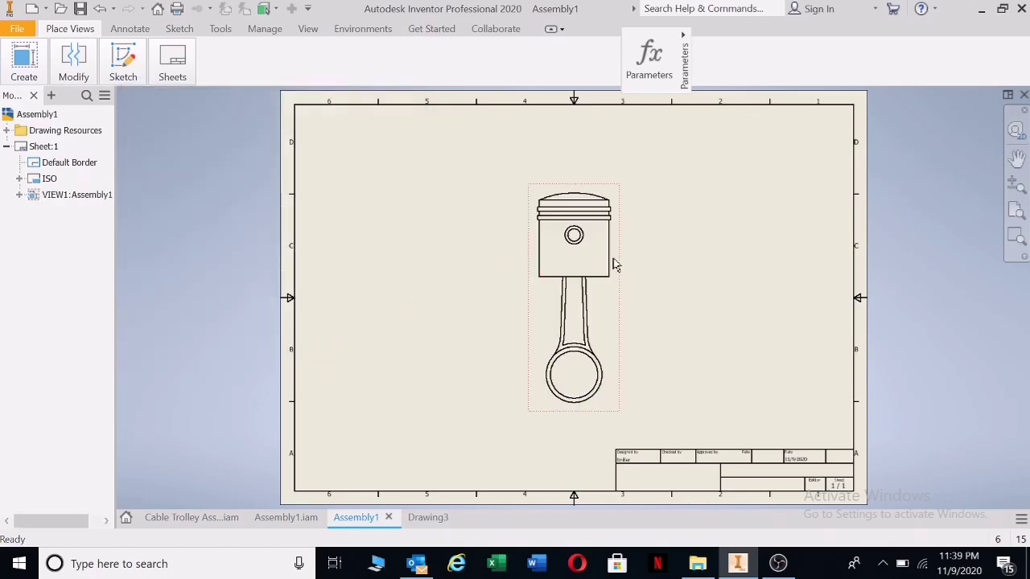
{"action": "mouse_move", "coordinate": [620, 268]}
{"action": "left_mouse_down"}
{"action": "mouse_move", "coordinate": [544, 230]}
{"action": "mouse_move", "coordinate": [443, 205]}
{"action": "left_mouse_up"}
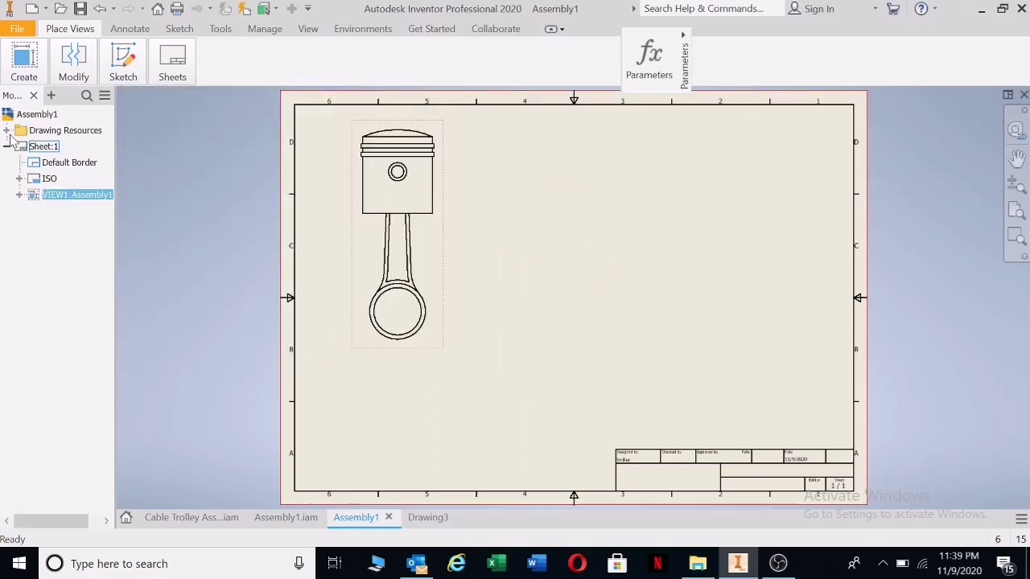
Step: Create a projected view of the piston assembly directly below the front view
{"action": "left_click", "coordinate": [23, 65]}
{"action": "left_click", "coordinate": [55, 113]}
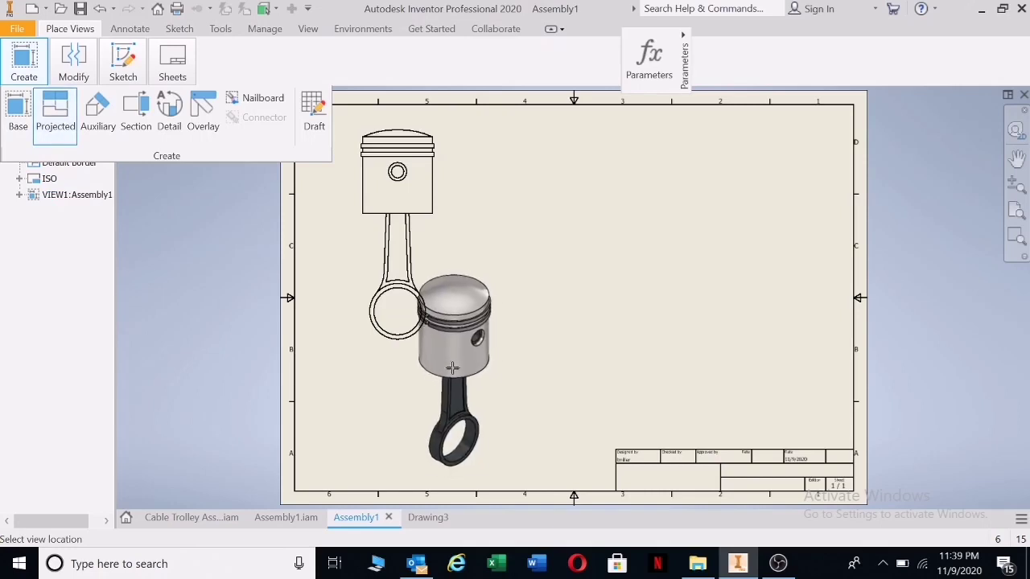
{"action": "left_click", "coordinate": [416, 409]}
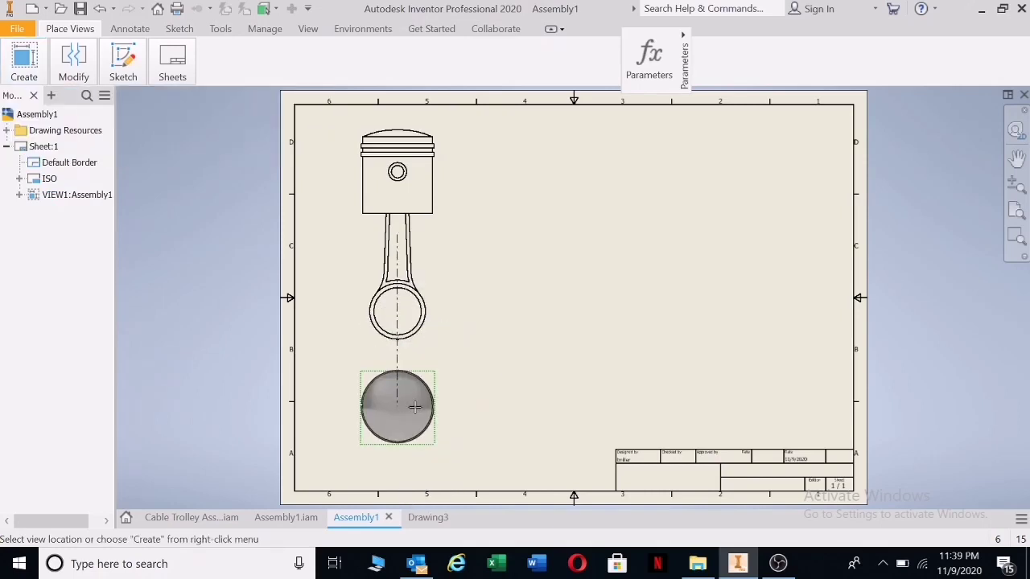
{"action": "right_click", "coordinate": [416, 410]}
{"action": "left_click", "coordinate": [472, 405]}
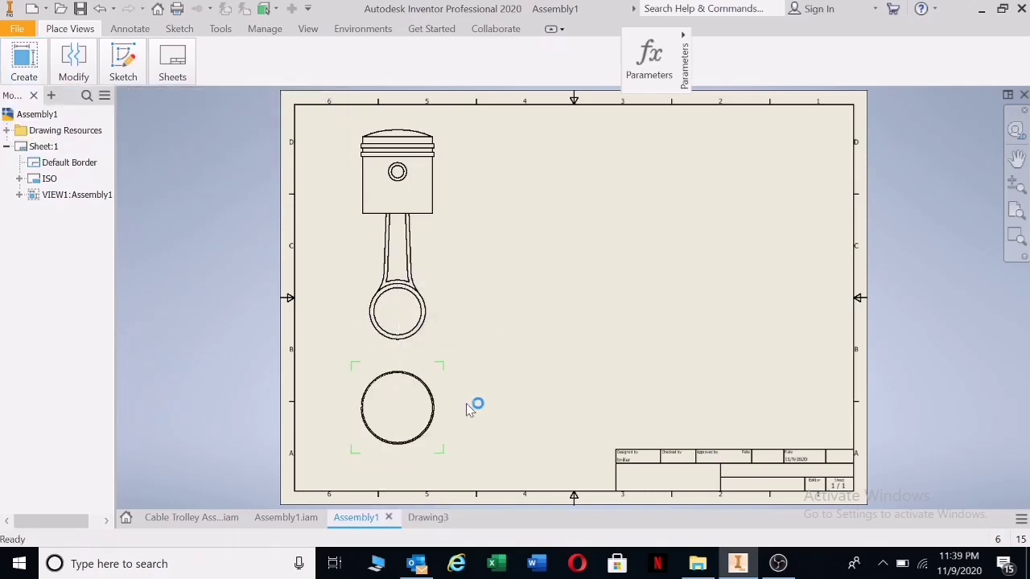
{"action": "left_click", "coordinate": [410, 357]}
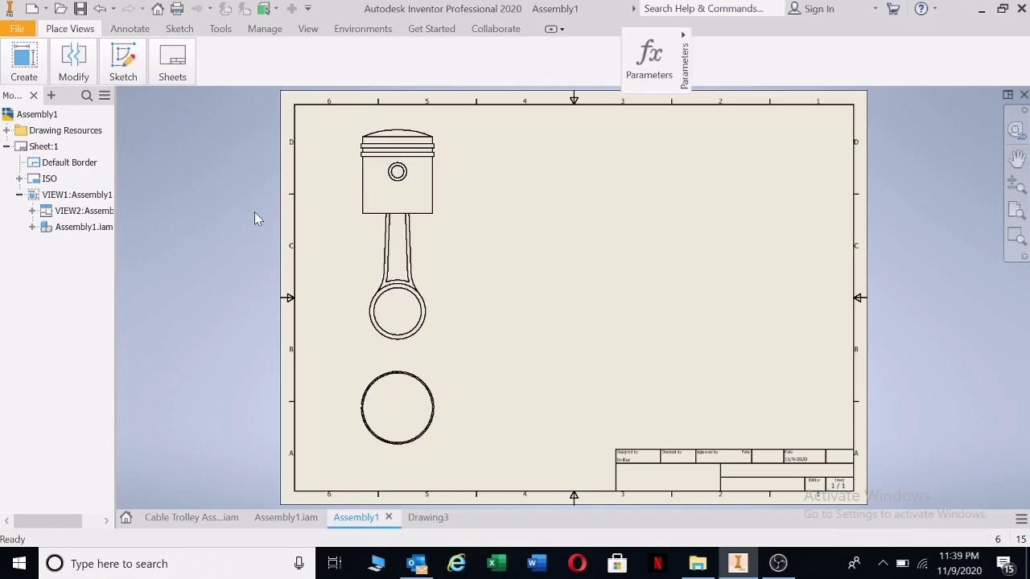
Step: Create full section view A-A at 1:2 along the piston front view's vertical centreline and place it to the right of that view
{"action": "left_click", "coordinate": [32, 71]}
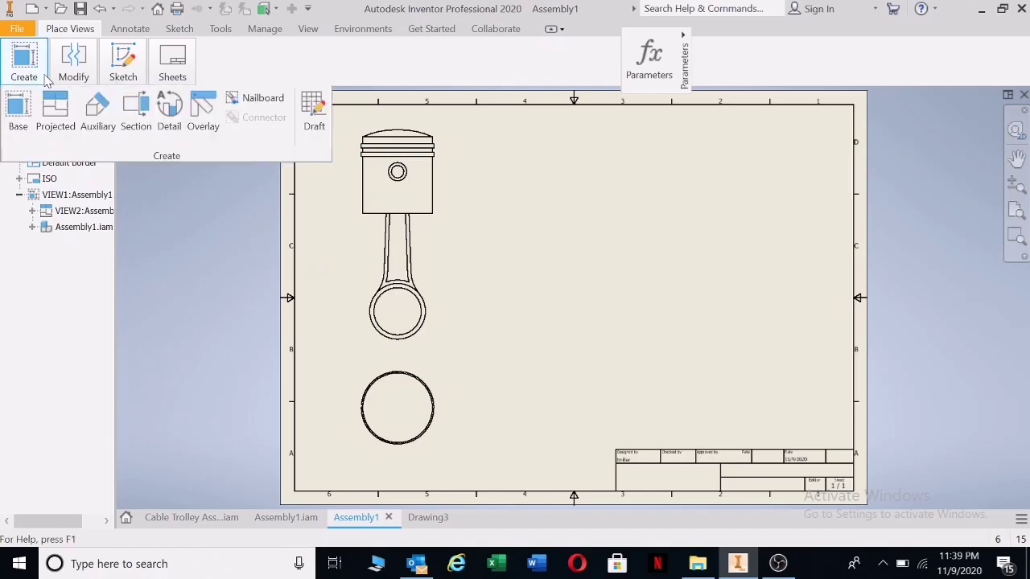
{"action": "left_click", "coordinate": [135, 116]}
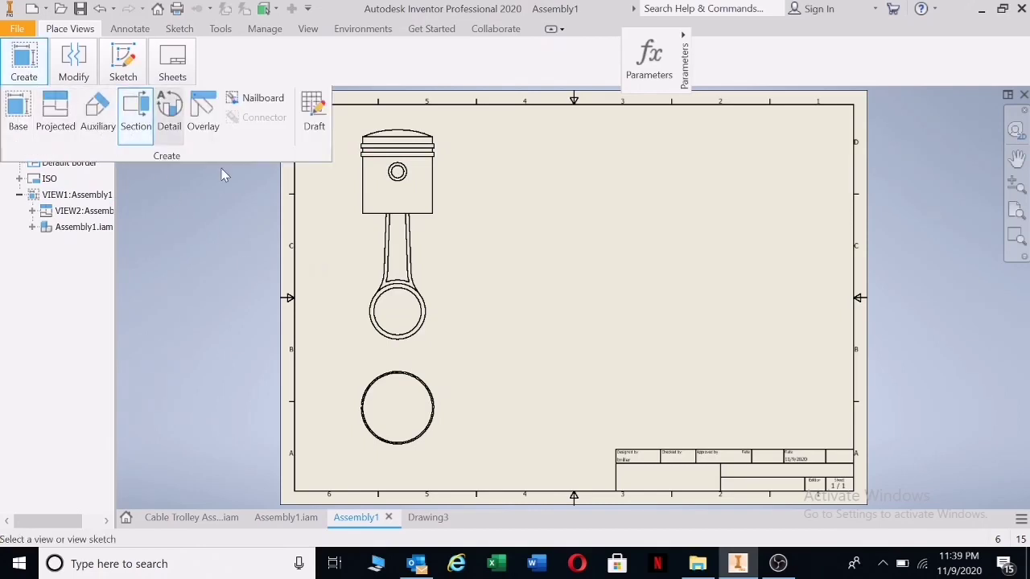
{"action": "left_click", "coordinate": [395, 129]}
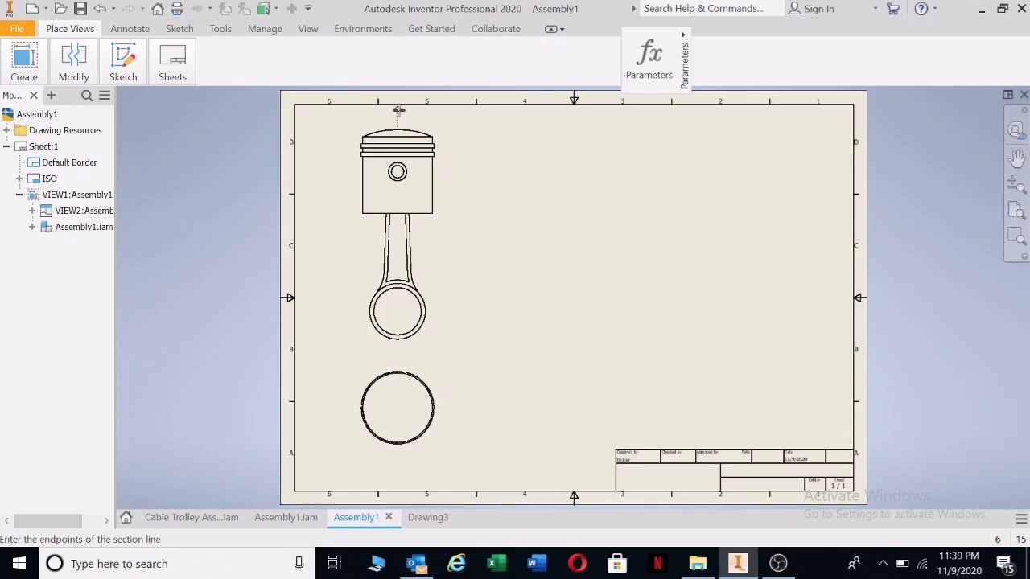
{"action": "left_click", "coordinate": [397, 107]}
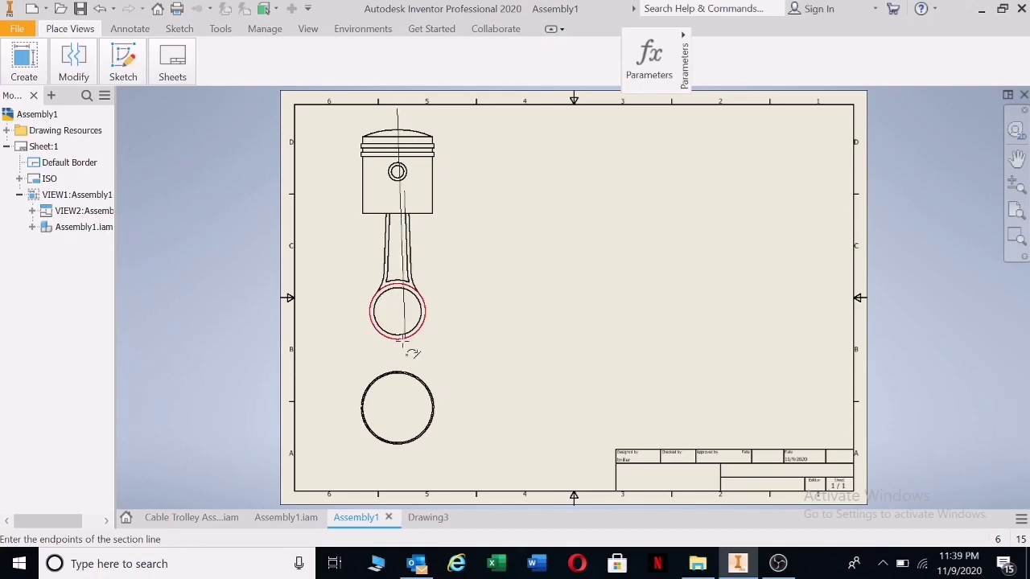
{"action": "left_click", "coordinate": [398, 352]}
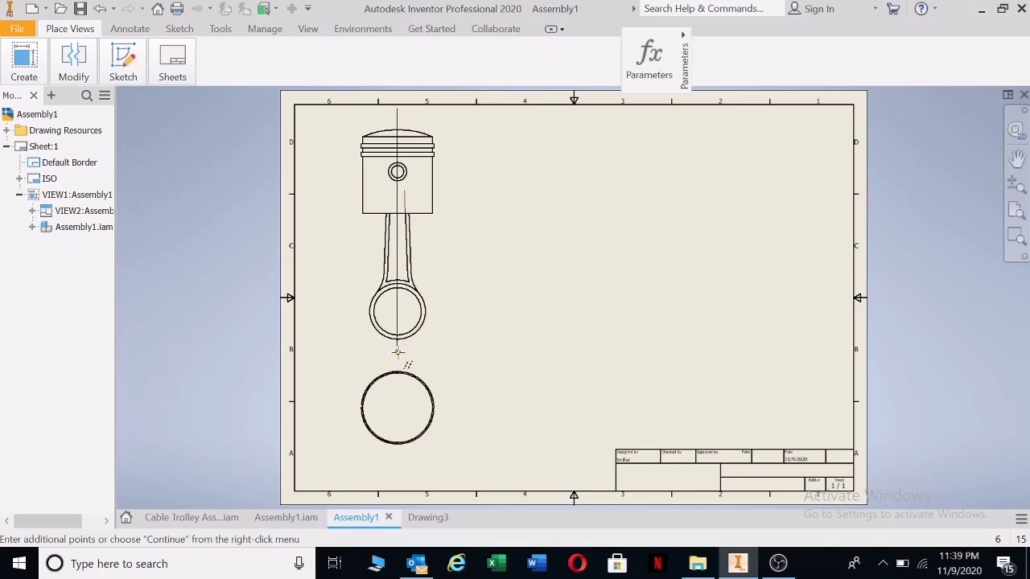
{"action": "right_click", "coordinate": [398, 352]}
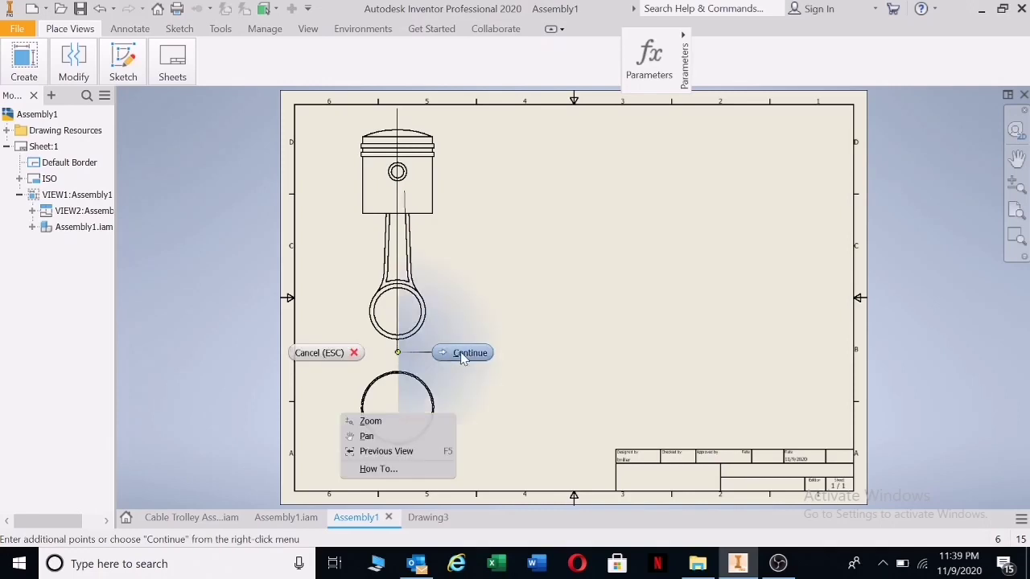
{"action": "left_click", "coordinate": [462, 355]}
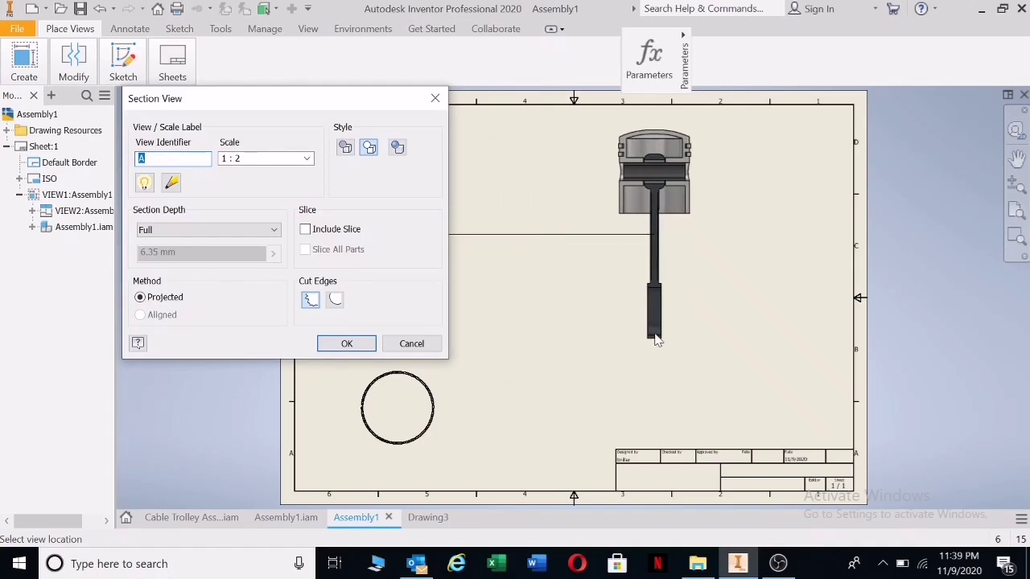
{"action": "left_click", "coordinate": [655, 339]}
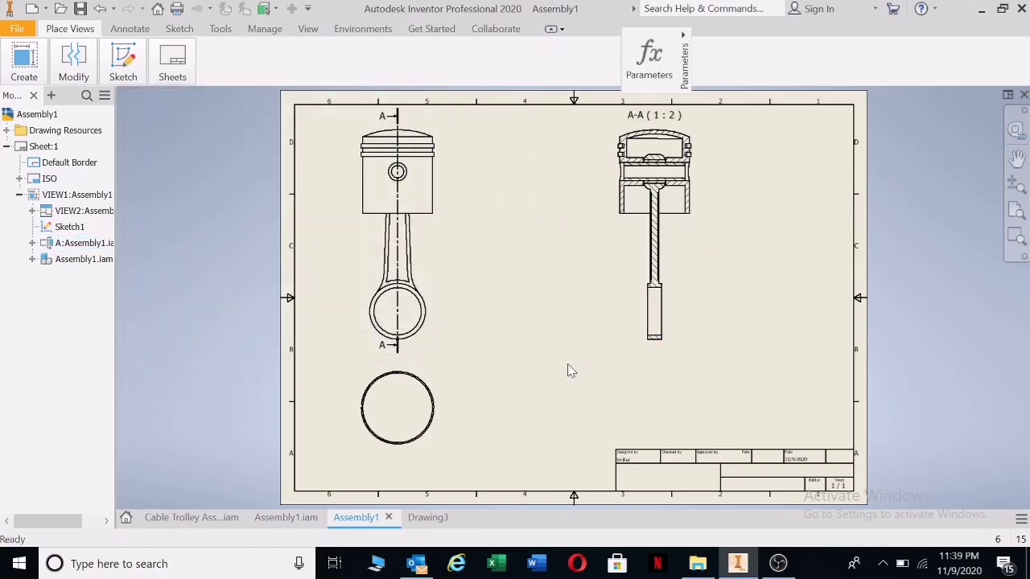
Step: Delete the projected view below the piston's front view
{"action": "left_click", "coordinate": [444, 409]}
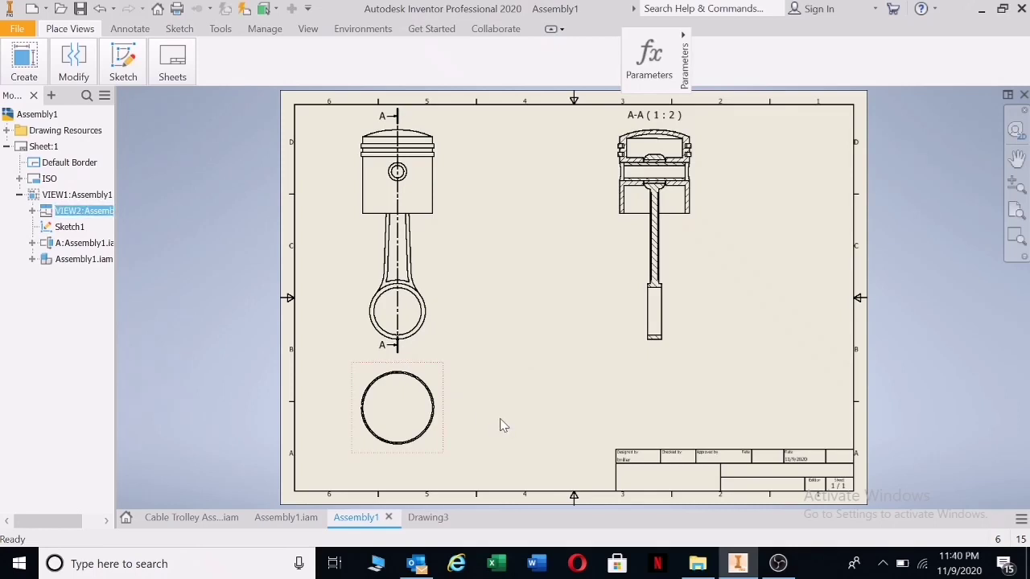
{"action": "key", "text": "Delete"}
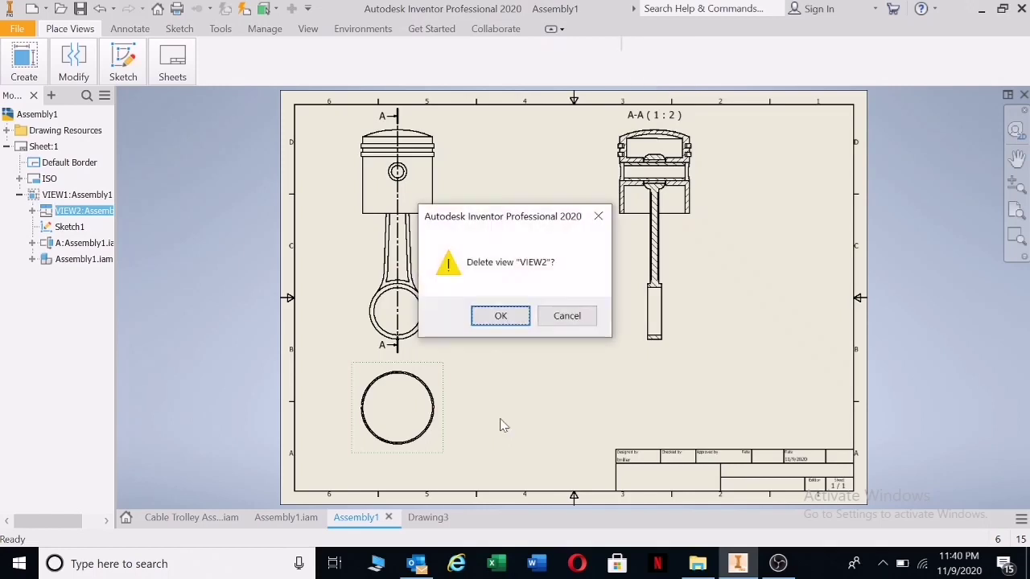
{"action": "left_click", "coordinate": [499, 316]}
Step: Create full section view B-B at 1:2 on a horizontal line through the gudgeon pin's centre and place it below the front view
{"action": "left_click", "coordinate": [26, 69]}
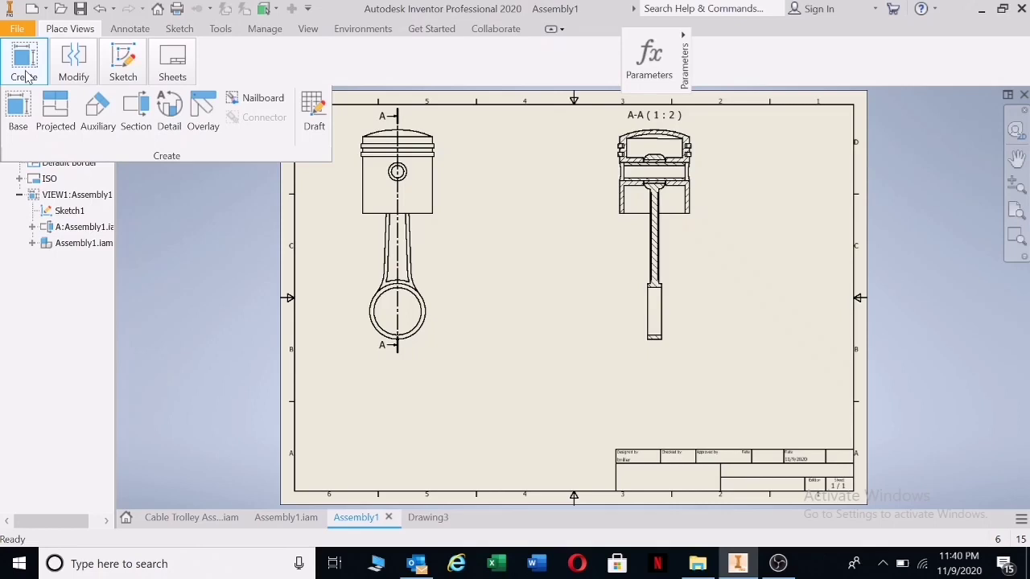
{"action": "left_click", "coordinate": [135, 113]}
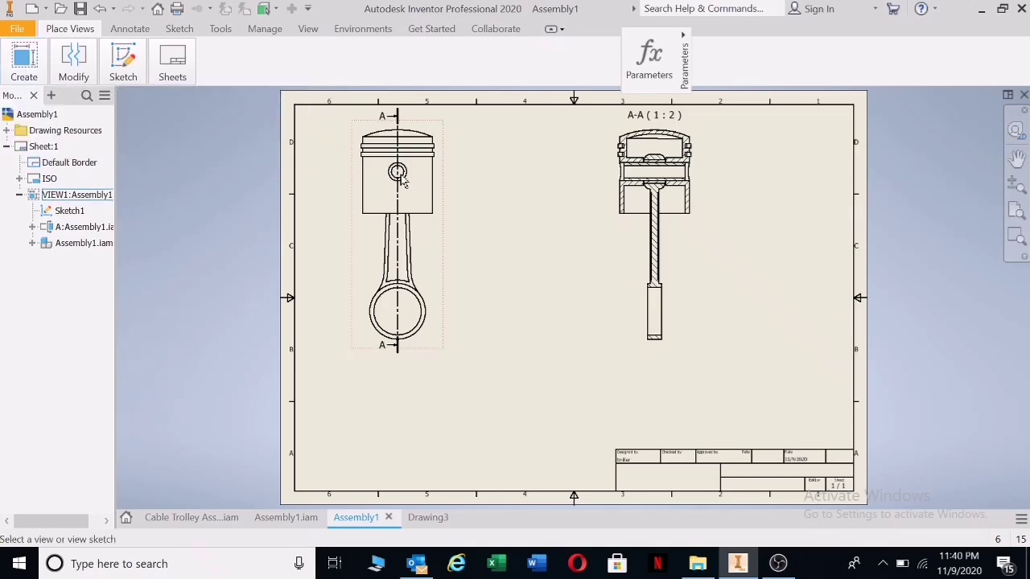
{"action": "left_click", "coordinate": [355, 191]}
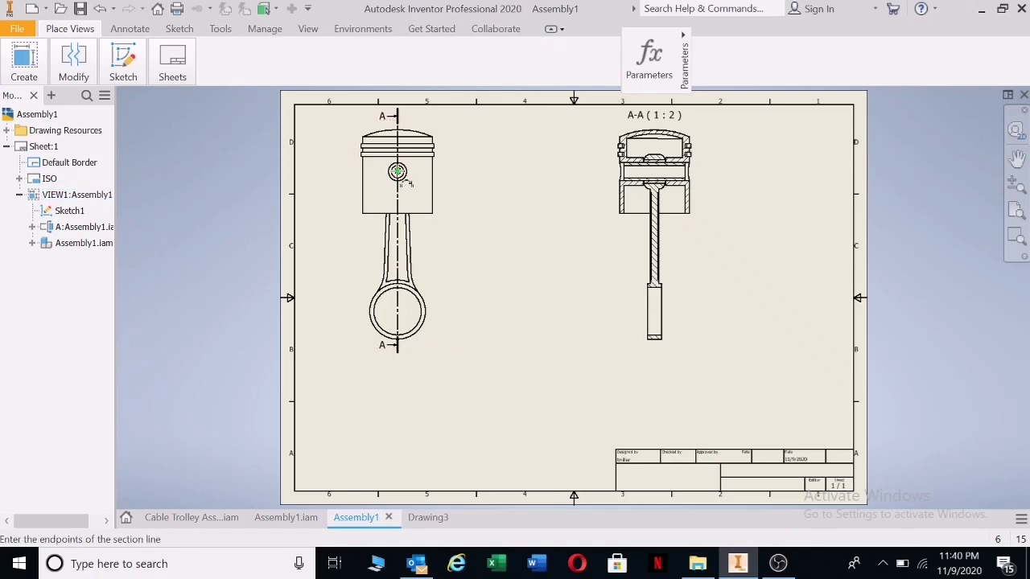
{"action": "left_click", "coordinate": [343, 171]}
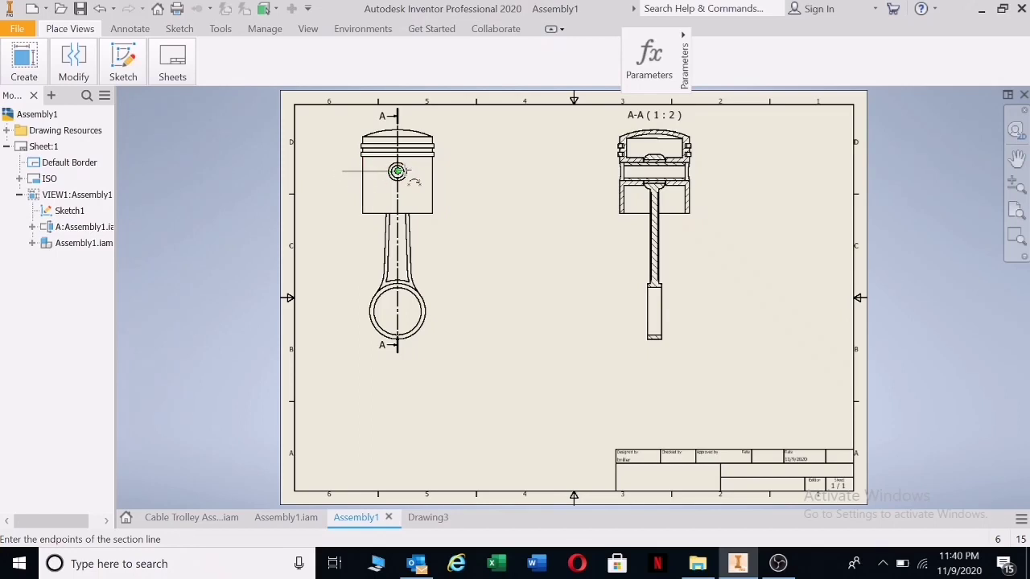
{"action": "left_click", "coordinate": [456, 170]}
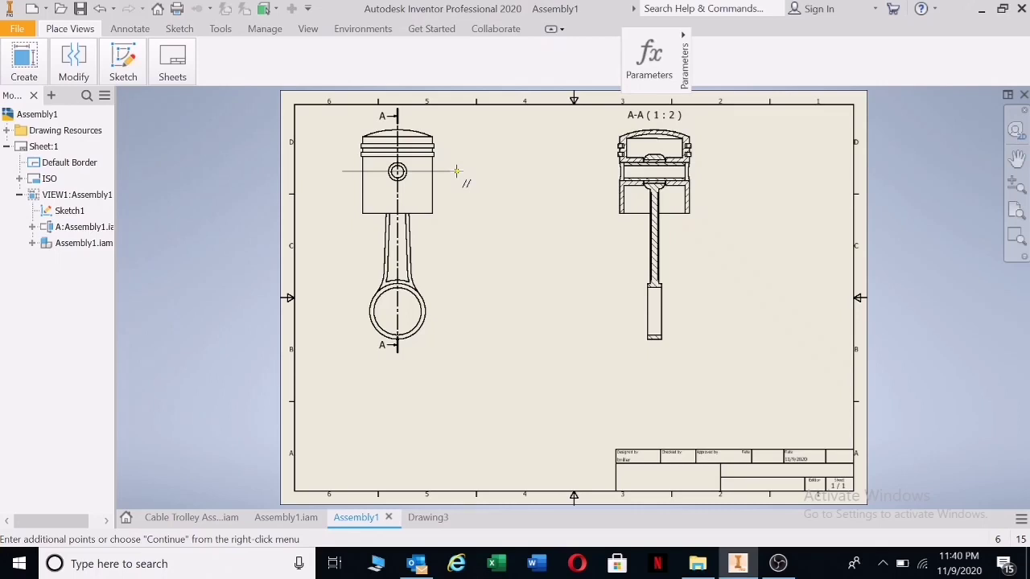
{"action": "right_click", "coordinate": [456, 170]}
{"action": "left_click", "coordinate": [519, 171]}
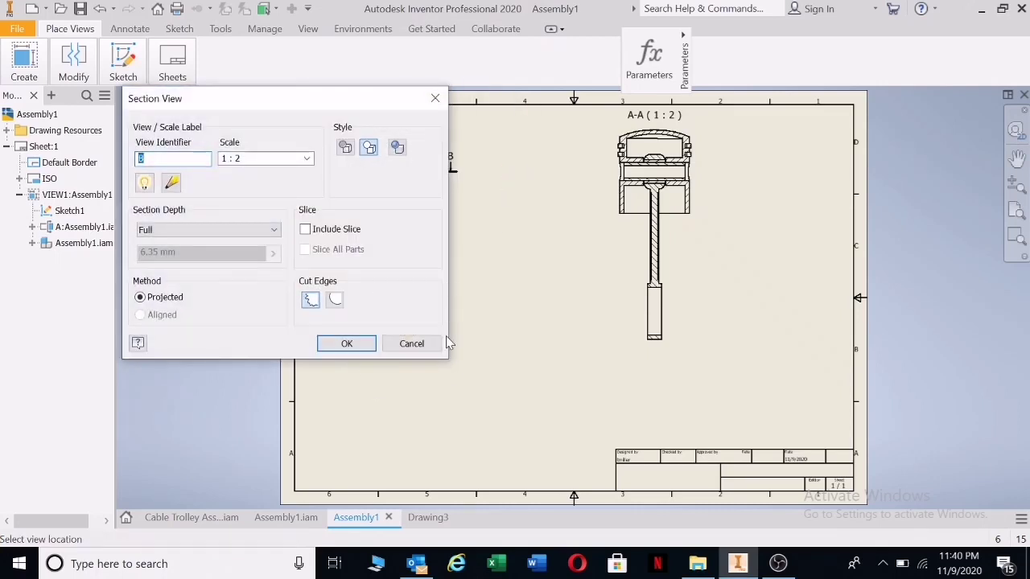
{"action": "left_click", "coordinate": [448, 408]}
{"action": "right_click", "coordinate": [445, 402]}
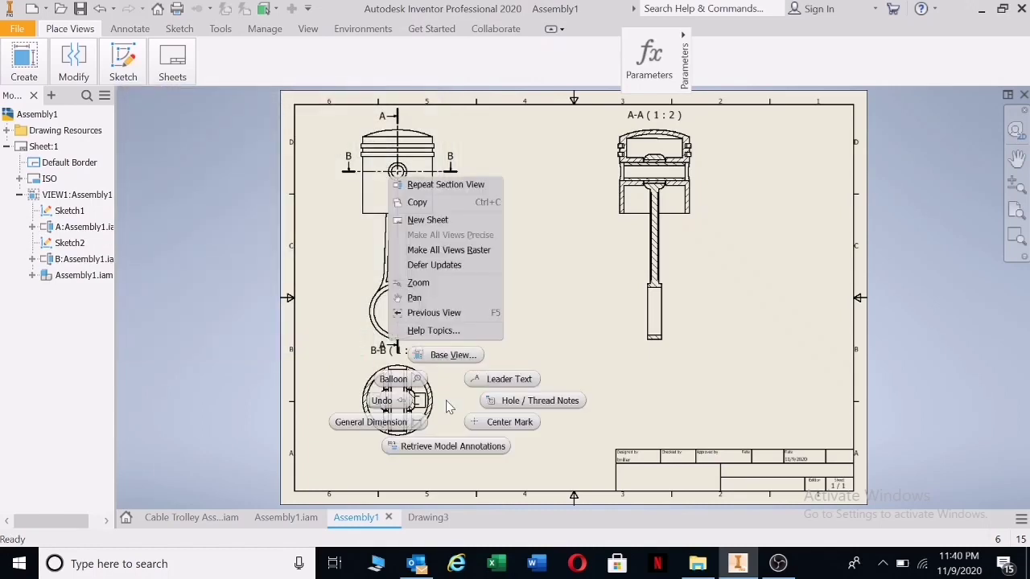
{"action": "left_click", "coordinate": [548, 358]}
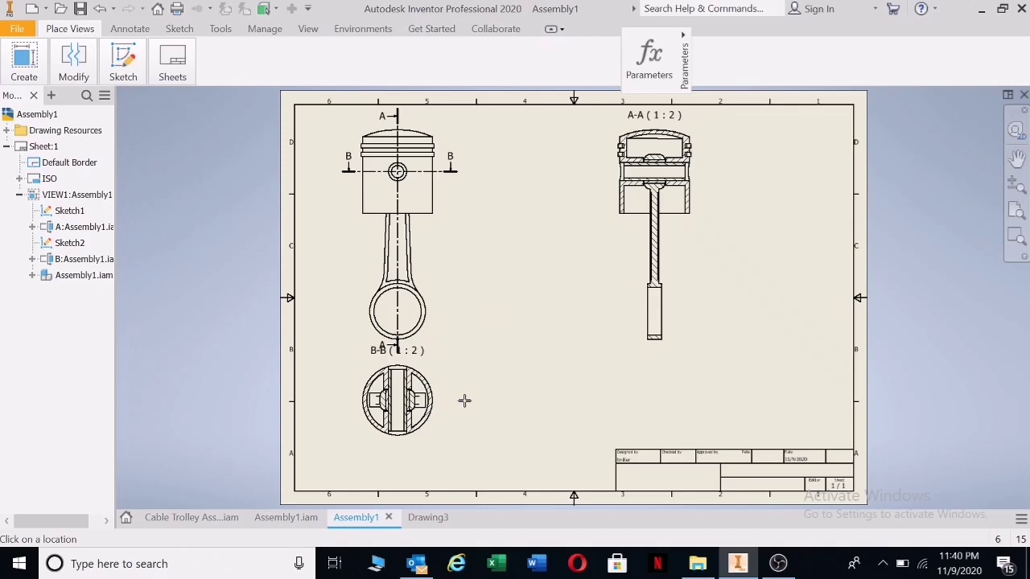
Step: Close the piston drawing and the piston assembly without saving the changes
{"action": "left_click", "coordinate": [389, 518]}
{"action": "left_click", "coordinate": [481, 311]}
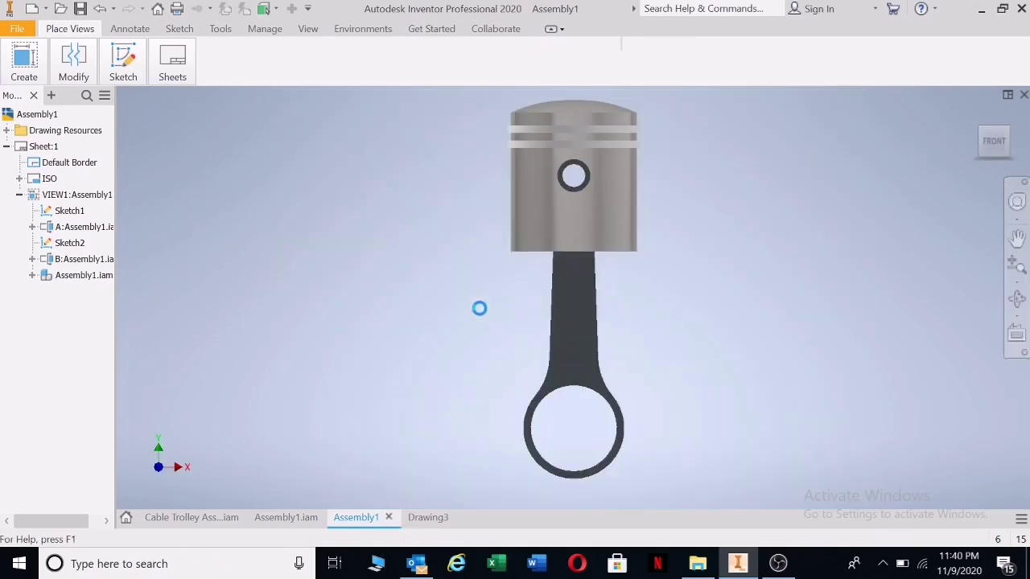
{"action": "left_click", "coordinate": [327, 518]}
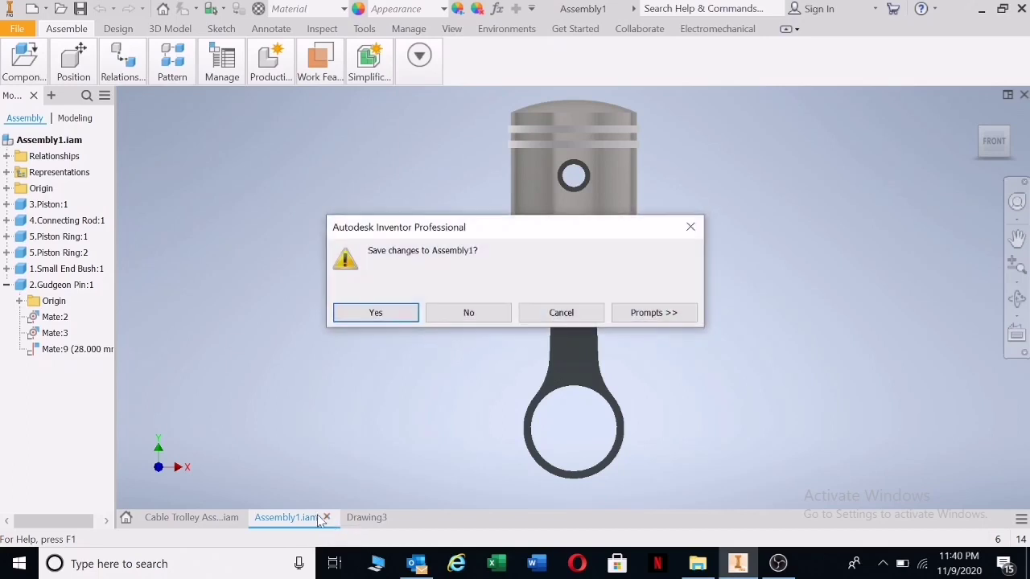
{"action": "left_click", "coordinate": [466, 312]}
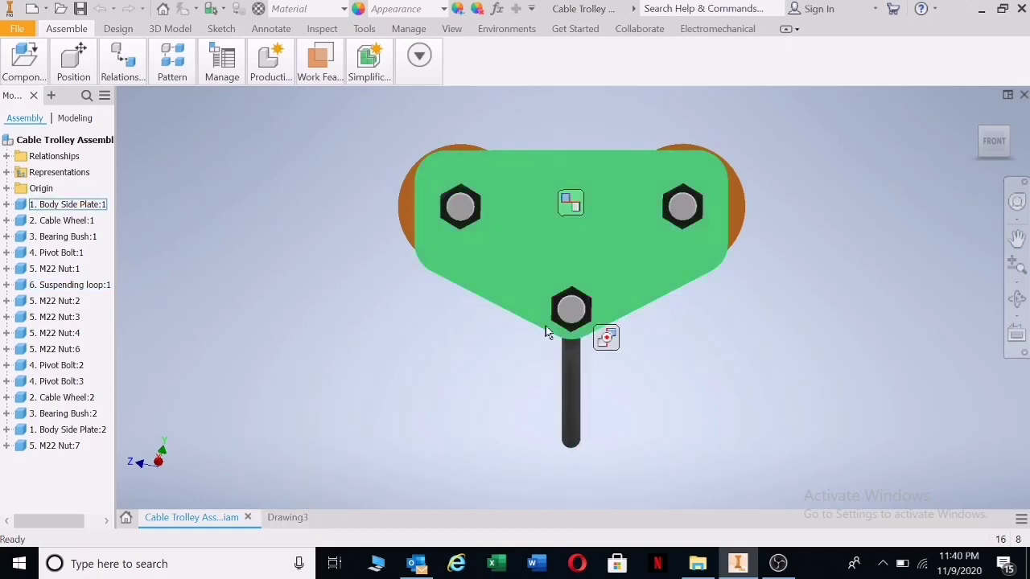
Step: Swing the suspending loop of the cable trolley assembly about its pivot bolt so its lower end tilts to the left
{"action": "left_click_drag", "start_coordinate": [568, 447], "coordinate": [528, 442]}
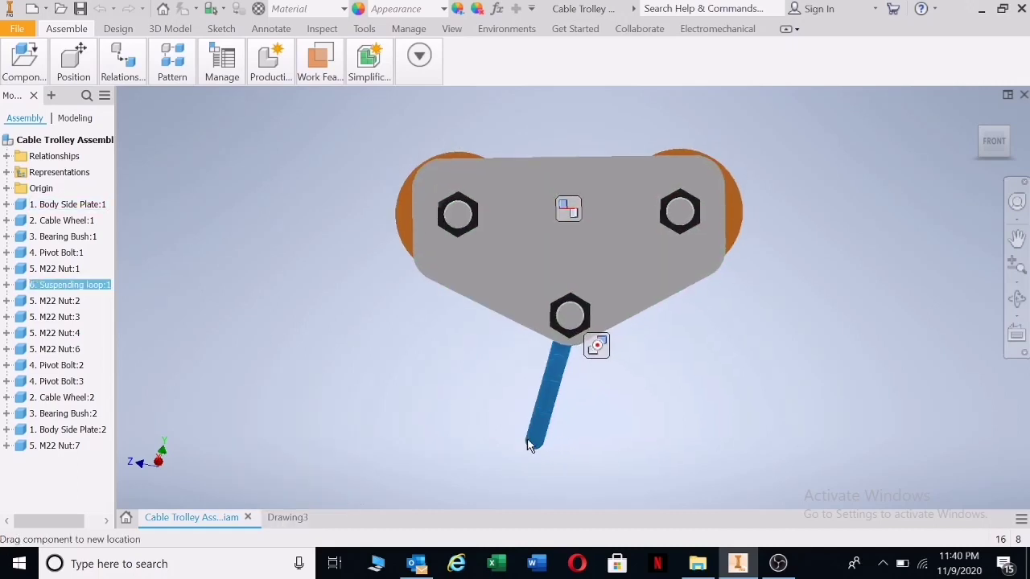
{"action": "left_click", "coordinate": [628, 447]}
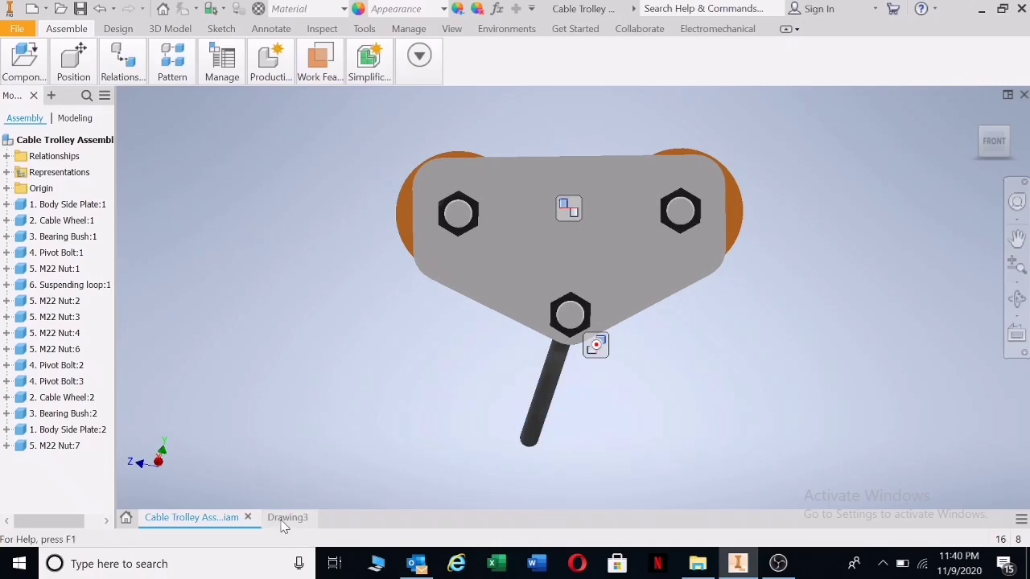
Step: Place a front base view of the cable trolley assembly at scale 1:2 in the upper-left corner of the ISO drawing sheet
{"action": "left_click", "coordinate": [283, 522]}
{"action": "left_click", "coordinate": [26, 66]}
{"action": "left_click", "coordinate": [17, 113]}
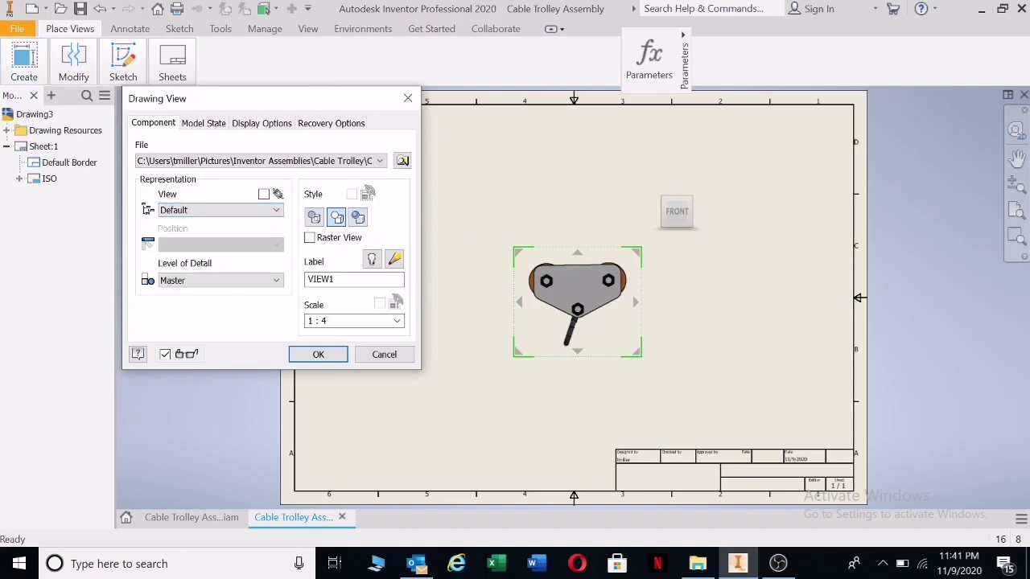
{"action": "left_click", "coordinate": [397, 321]}
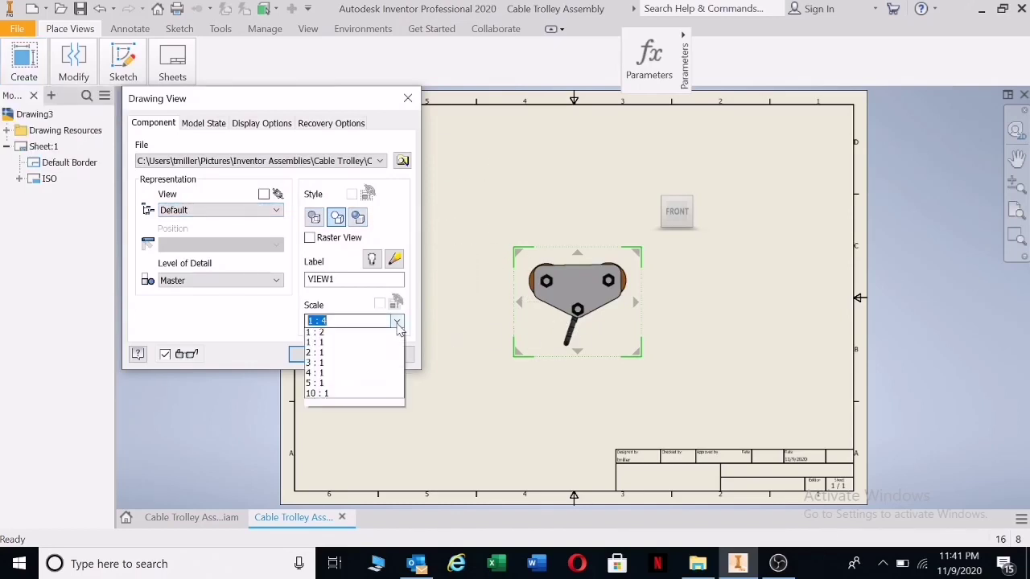
{"action": "left_click", "coordinate": [315, 331]}
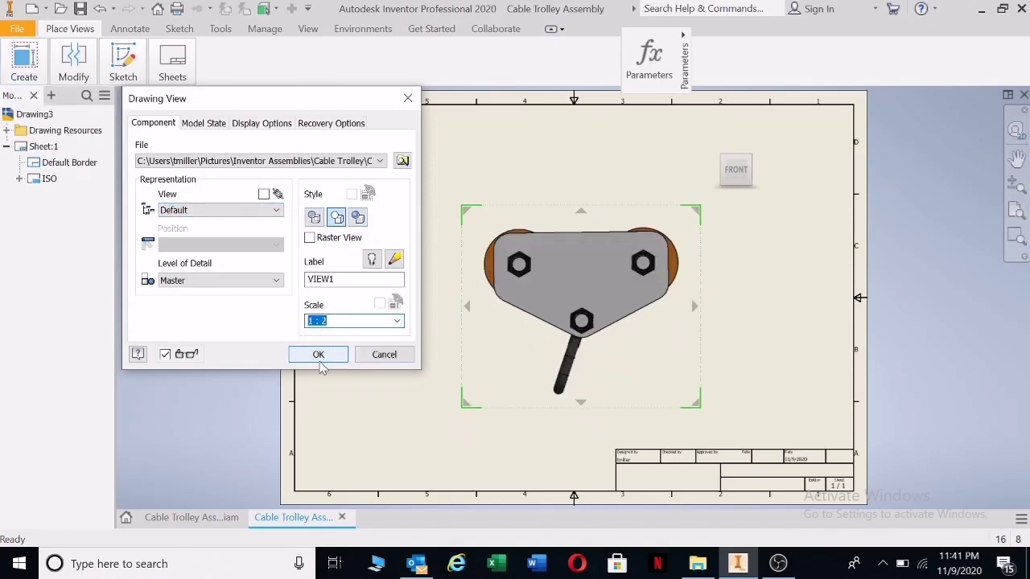
{"action": "left_click", "coordinate": [320, 362]}
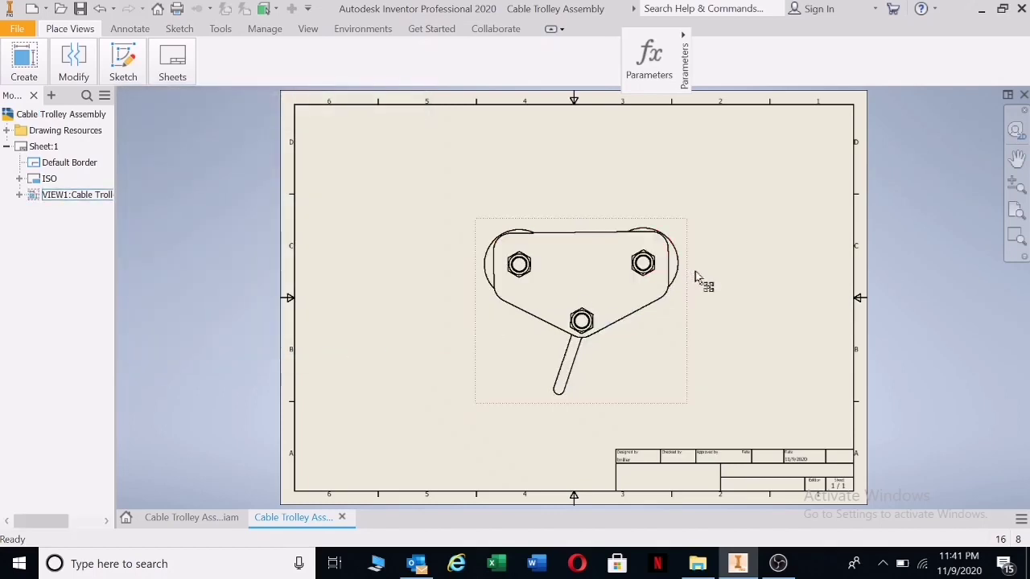
{"action": "mouse_move", "coordinate": [690, 283]}
{"action": "left_mouse_down"}
{"action": "mouse_move", "coordinate": [554, 209]}
{"action": "mouse_move", "coordinate": [544, 191]}
{"action": "mouse_move", "coordinate": [543, 225]}
{"action": "left_mouse_up"}
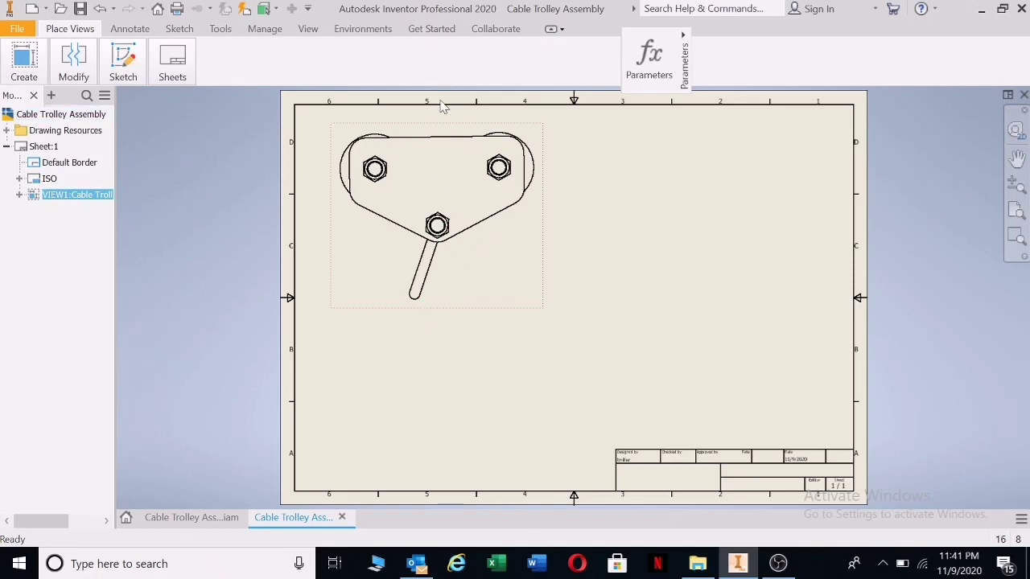
Step: Create full section view A-A at 1:2 on a vertical line through the side plate's top-edge midpoint and place it right of the front view
{"action": "left_click", "coordinate": [22, 69]}
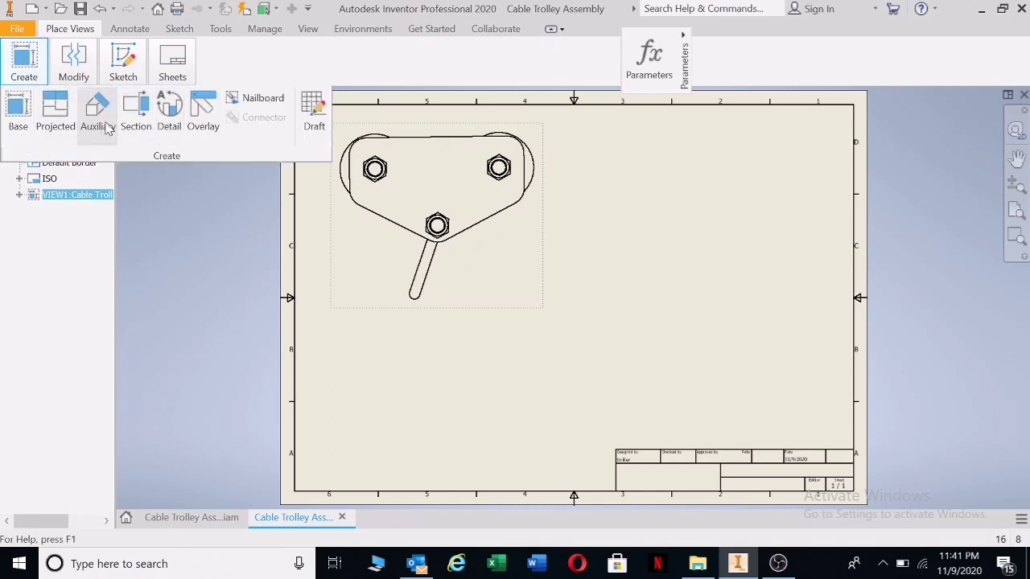
{"action": "left_click", "coordinate": [136, 121]}
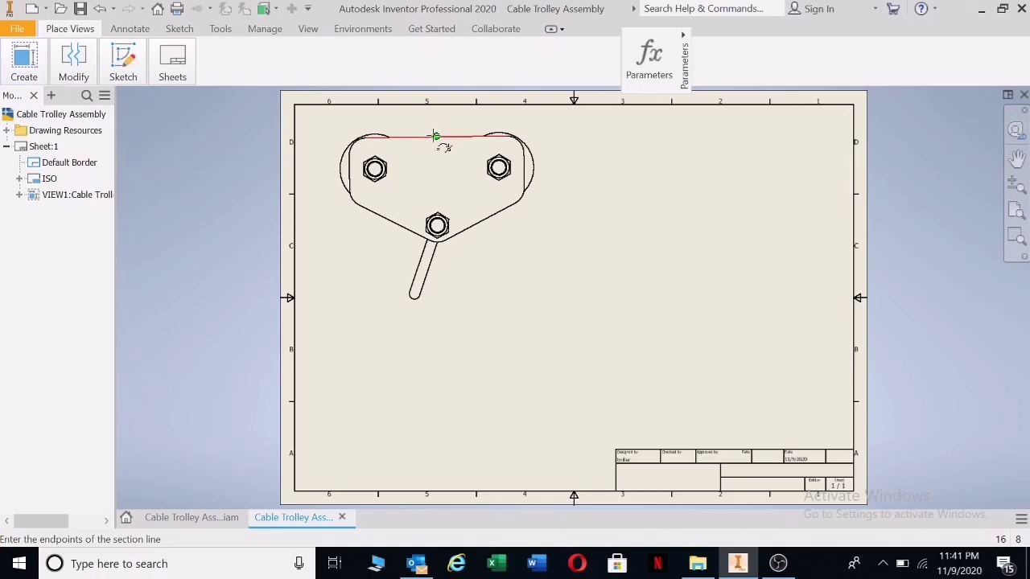
{"action": "left_click", "coordinate": [434, 137]}
{"action": "left_click", "coordinate": [434, 114]}
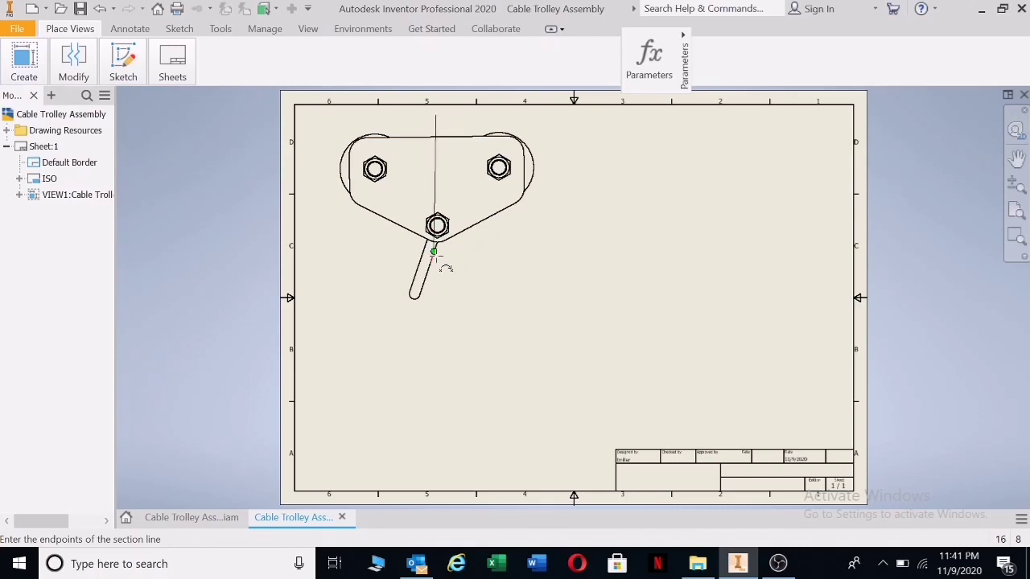
{"action": "left_click", "coordinate": [433, 319]}
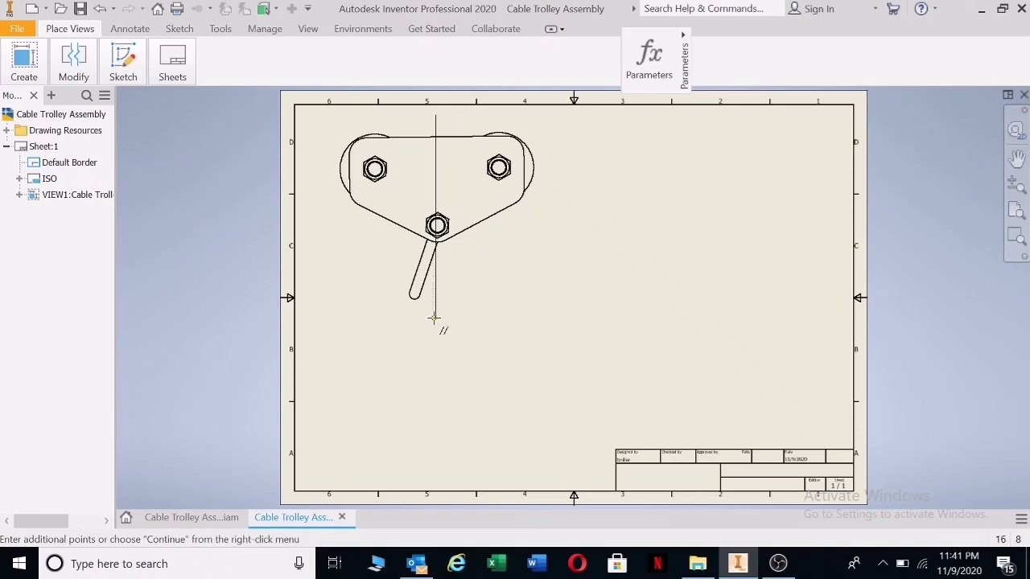
{"action": "right_click", "coordinate": [434, 319]}
{"action": "left_click", "coordinate": [491, 317]}
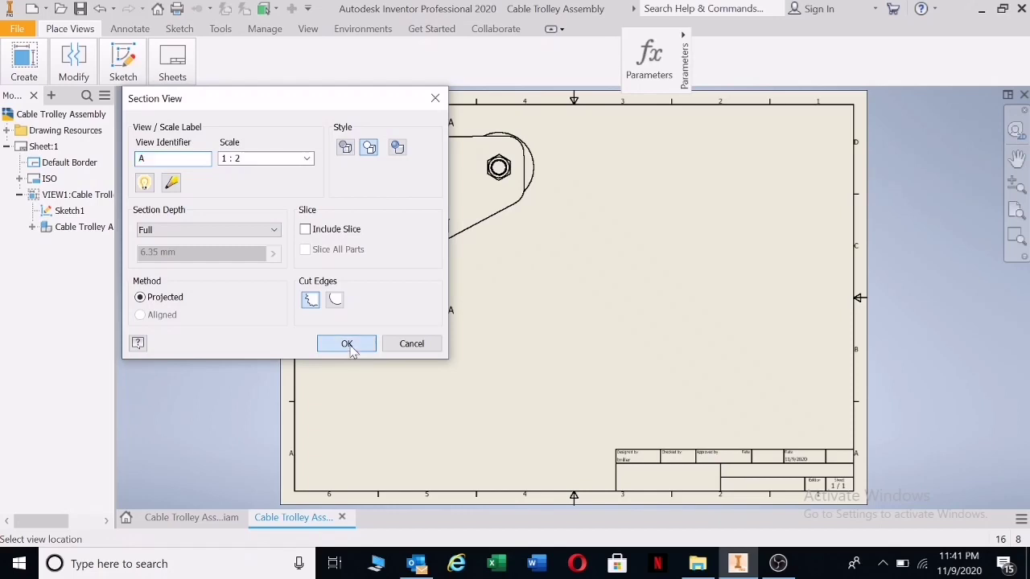
{"action": "left_click", "coordinate": [346, 344]}
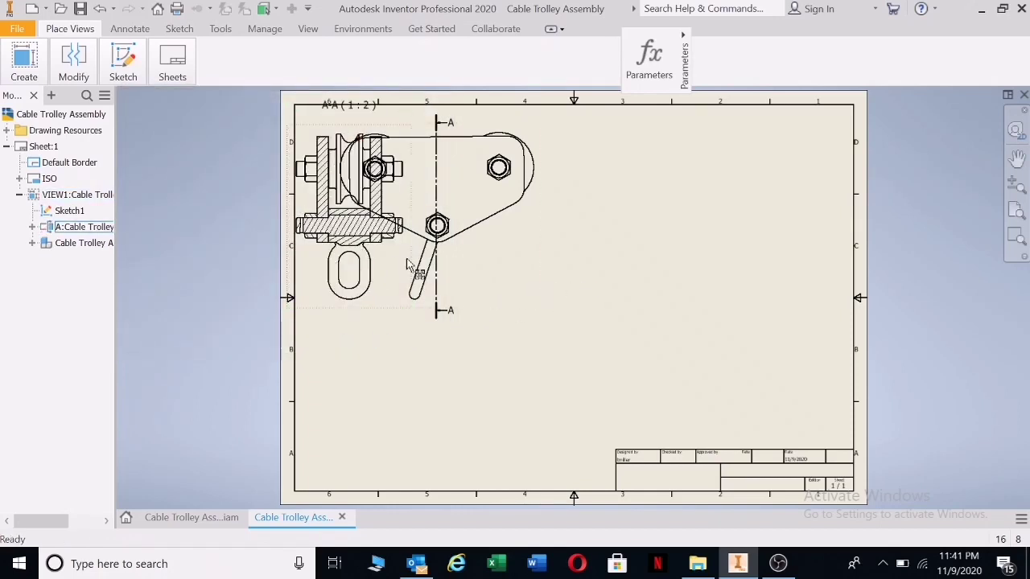
{"action": "left_click_drag", "start_coordinate": [413, 264], "coordinate": [730, 260]}
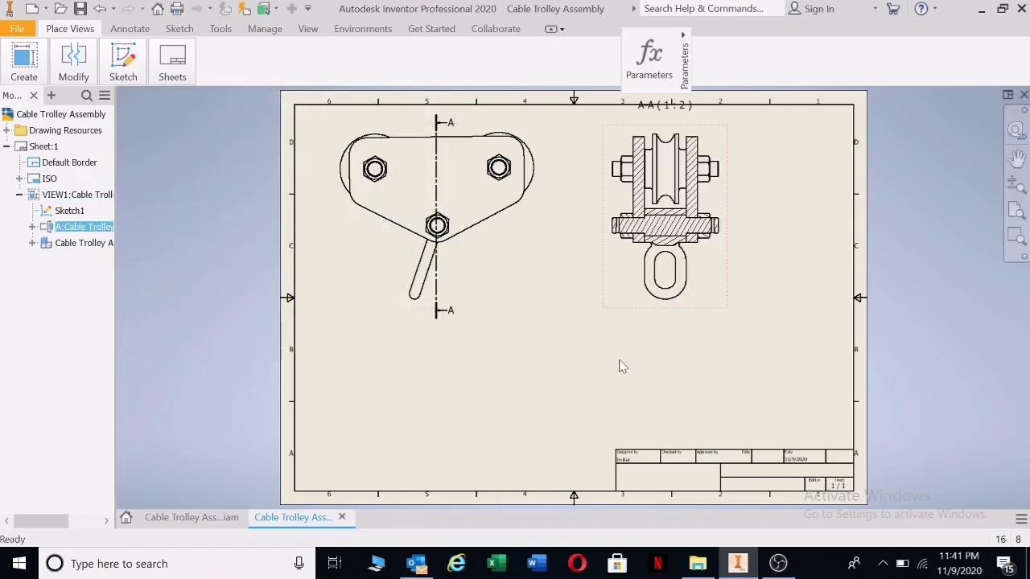
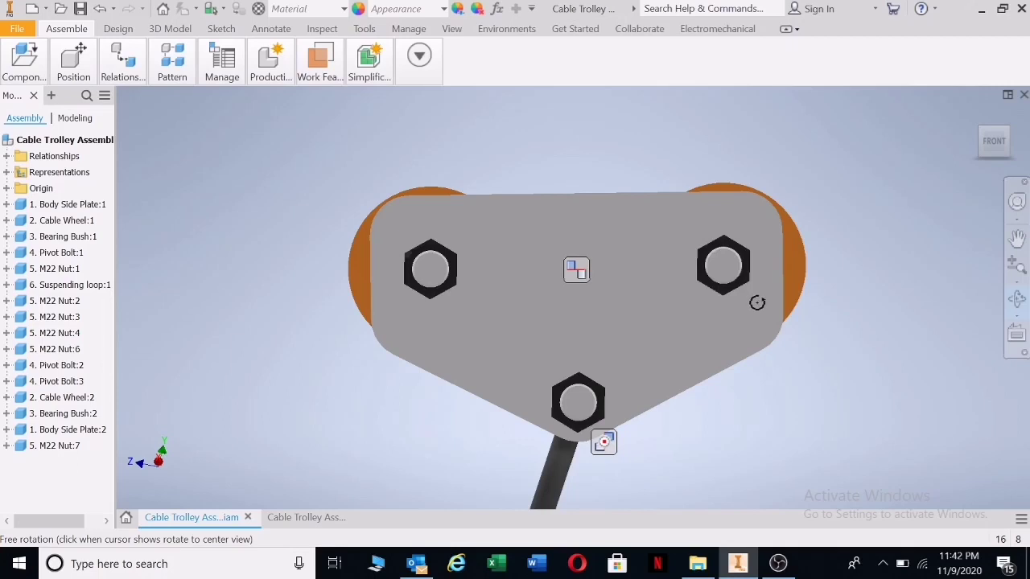
Step: Swing the suspending loop in the cable trolley assembly about its pivot bolt until it hangs straight down
{"action": "left_click_drag", "start_coordinate": [756, 303], "coordinate": [761, 309]}
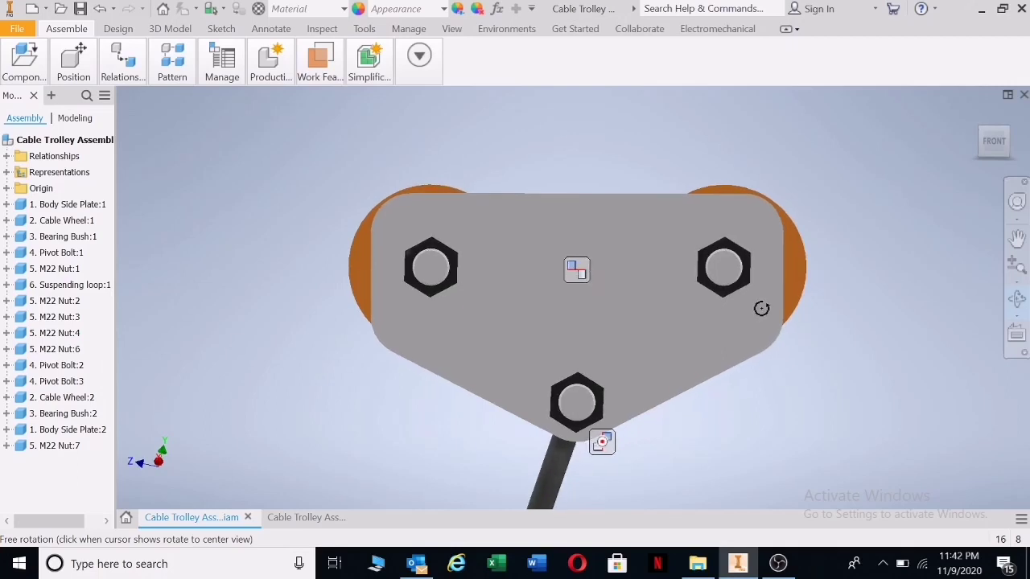
{"action": "left_click_drag", "start_coordinate": [761, 308], "coordinate": [742, 330]}
{"action": "left_click", "coordinate": [306, 517]}
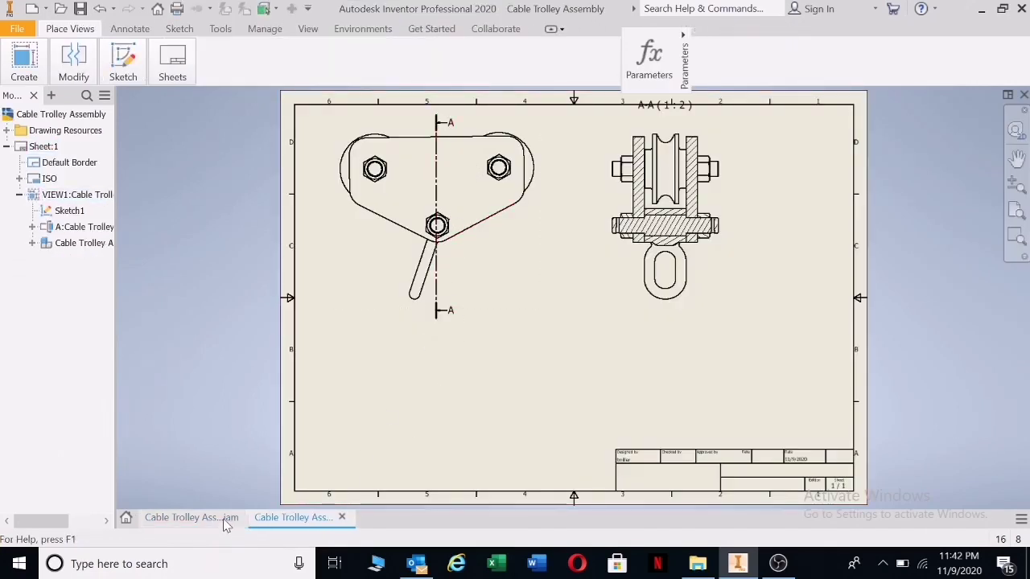
{"action": "key", "text": "ctrl+Tab"}
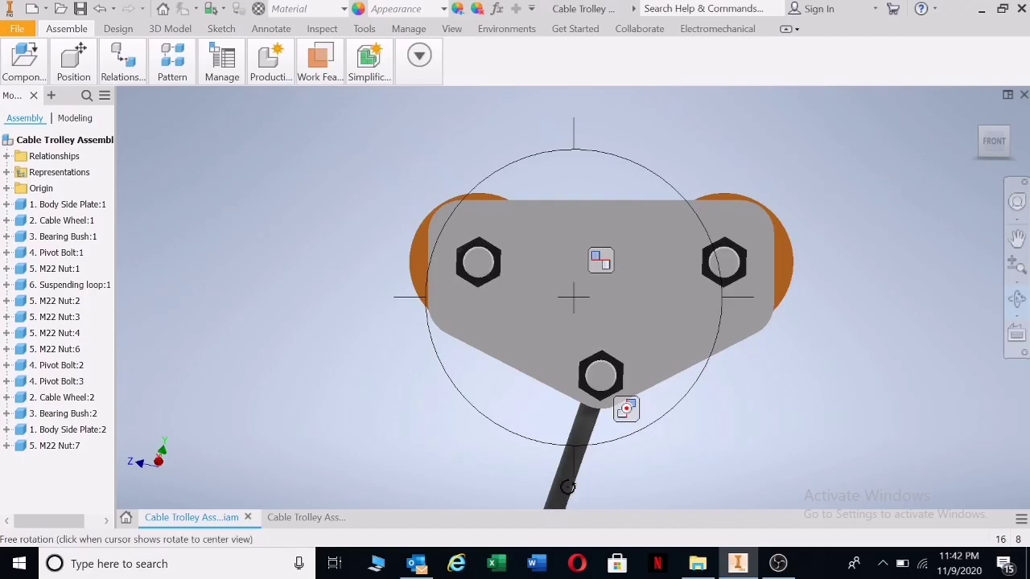
{"action": "right_click", "coordinate": [717, 449]}
{"action": "left_click", "coordinate": [743, 424]}
{"action": "left_click_drag", "start_coordinate": [574, 478], "coordinate": [607, 470]}
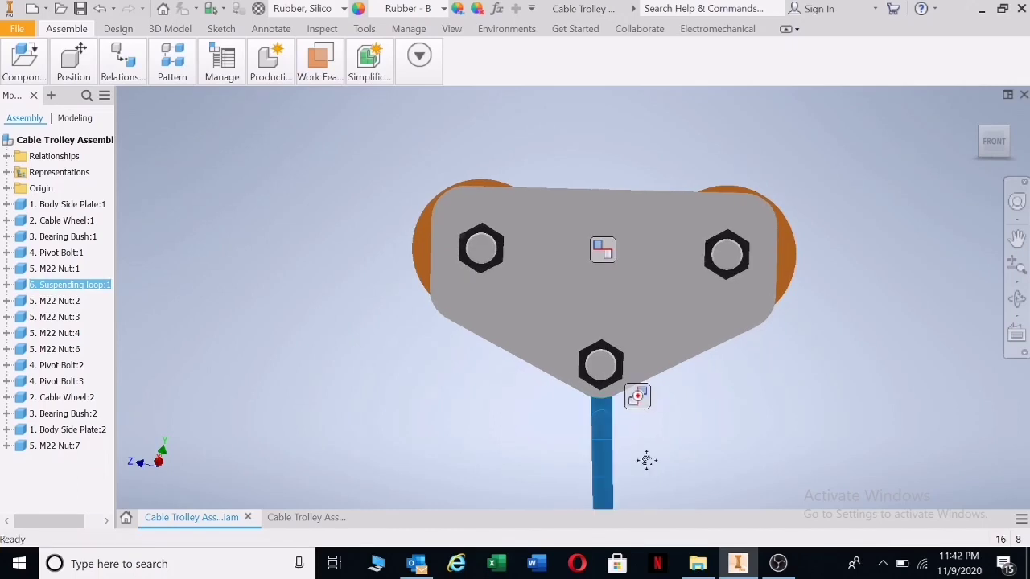
{"action": "middle_click_drag", "start_coordinate": [646, 459], "coordinate": [618, 370]}
{"action": "left_click_drag", "start_coordinate": [584, 430], "coordinate": [578, 431]}
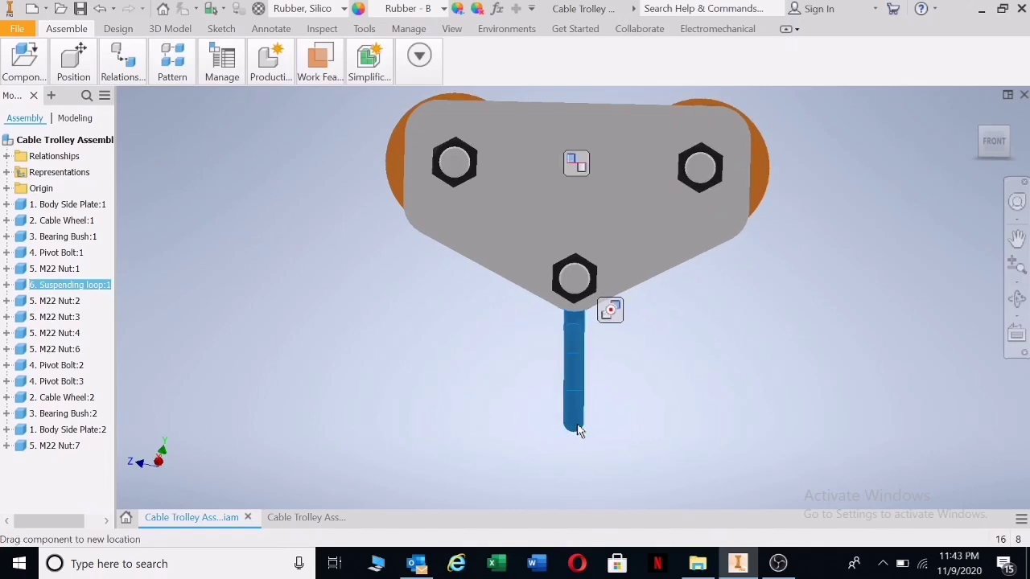
{"action": "left_click_drag", "start_coordinate": [578, 430], "coordinate": [577, 430]}
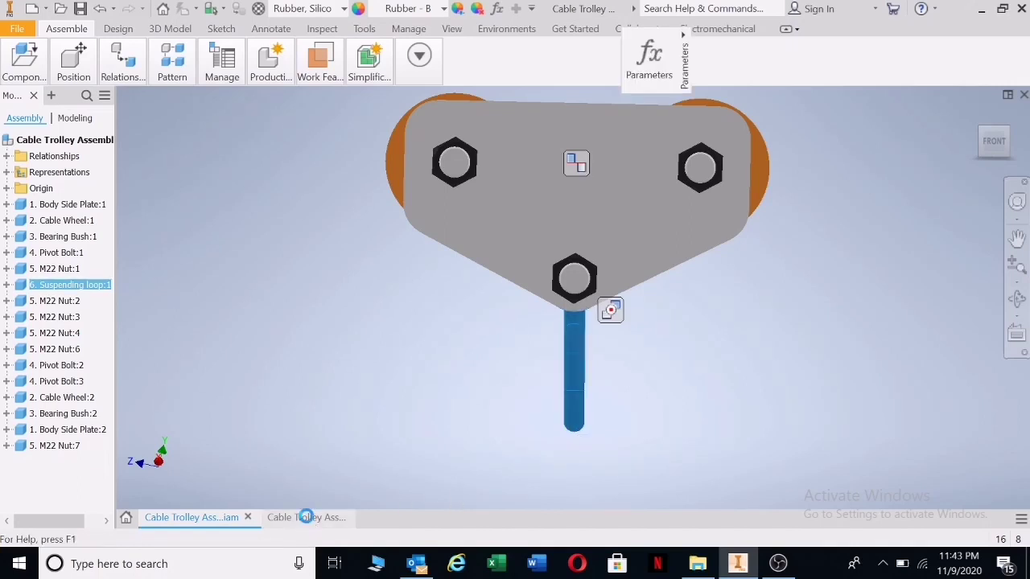
Step: Return to the cable trolley drawing and hide the hatching of the pivot bolt in section view A-A
{"action": "left_click", "coordinate": [305, 517]}
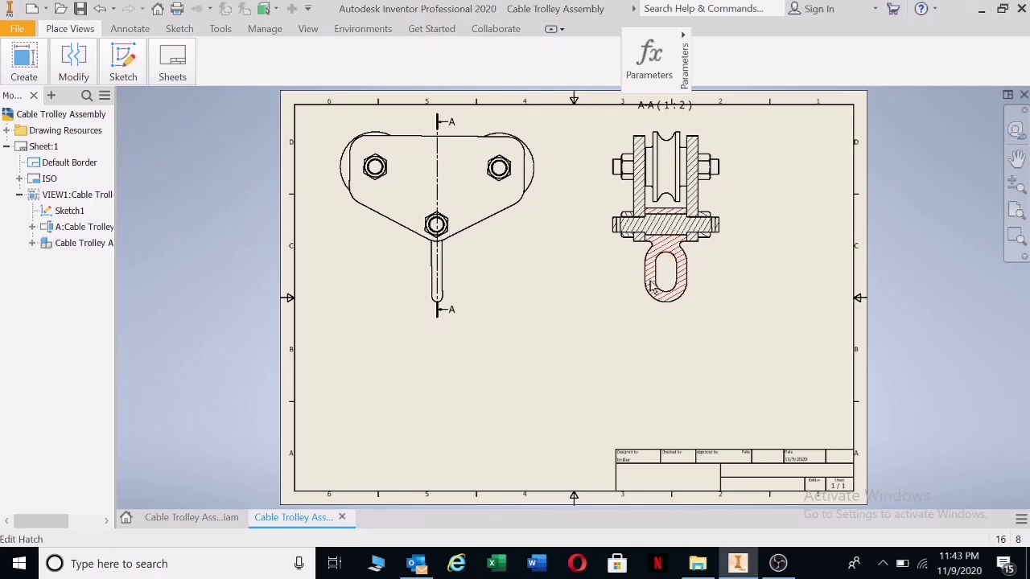
{"action": "right_click", "coordinate": [661, 229]}
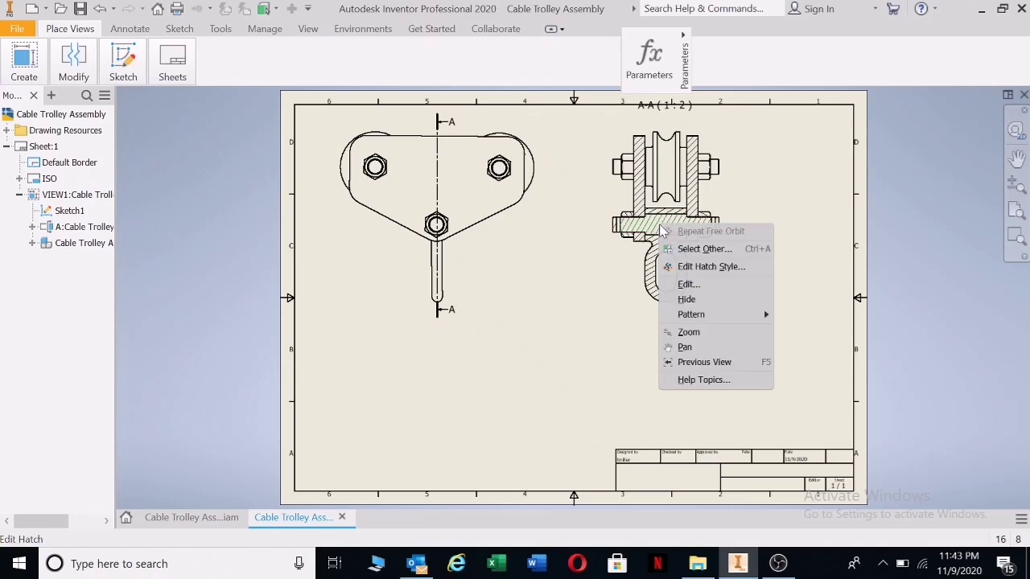
{"action": "left_click", "coordinate": [685, 298]}
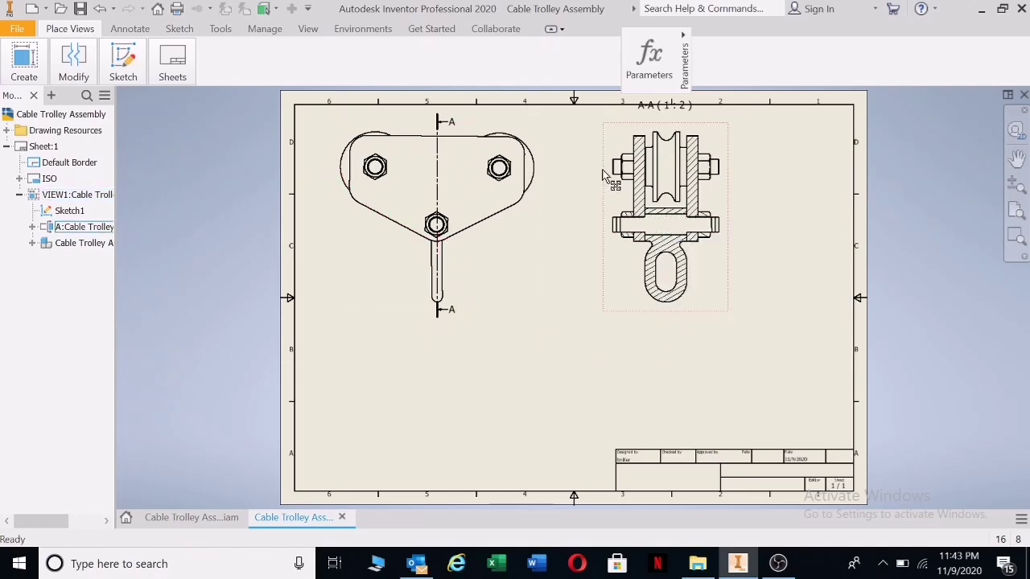
Step: Create full section view B-B at 1:2 on a horizontal line through the two upper bolt centres and place it below the front view
{"action": "left_click", "coordinate": [24, 71]}
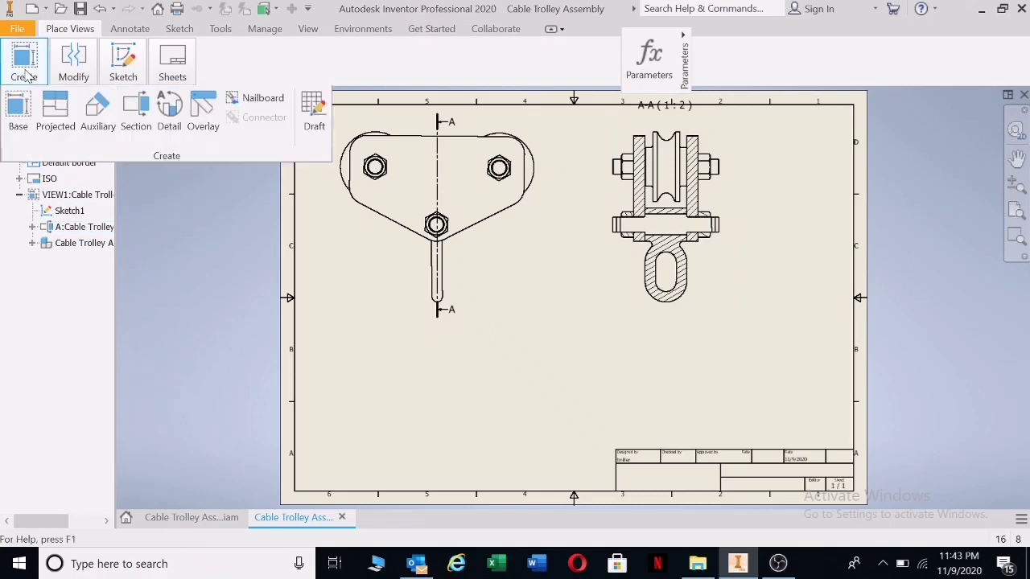
{"action": "left_click", "coordinate": [138, 115]}
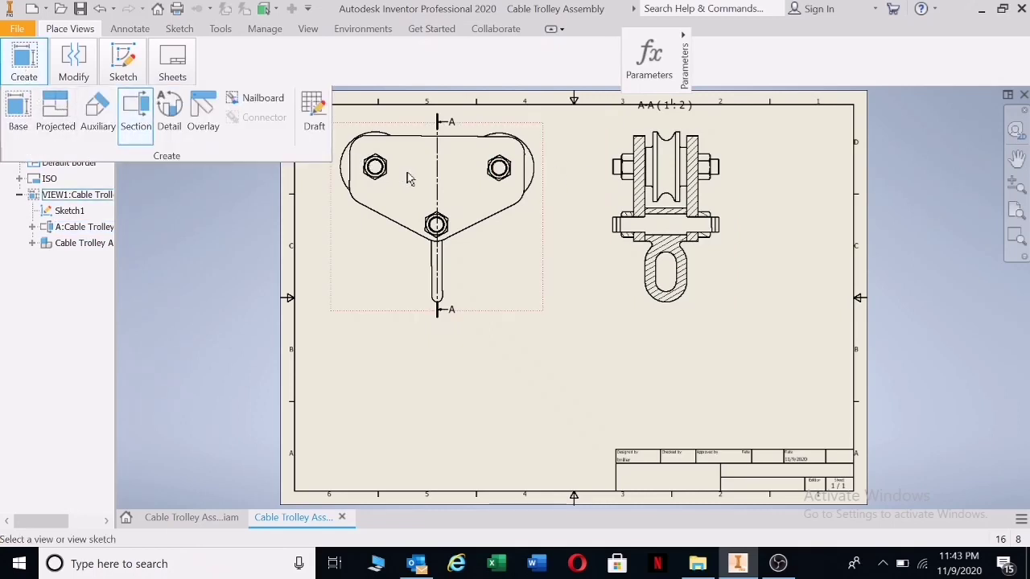
{"action": "left_click", "coordinate": [345, 245]}
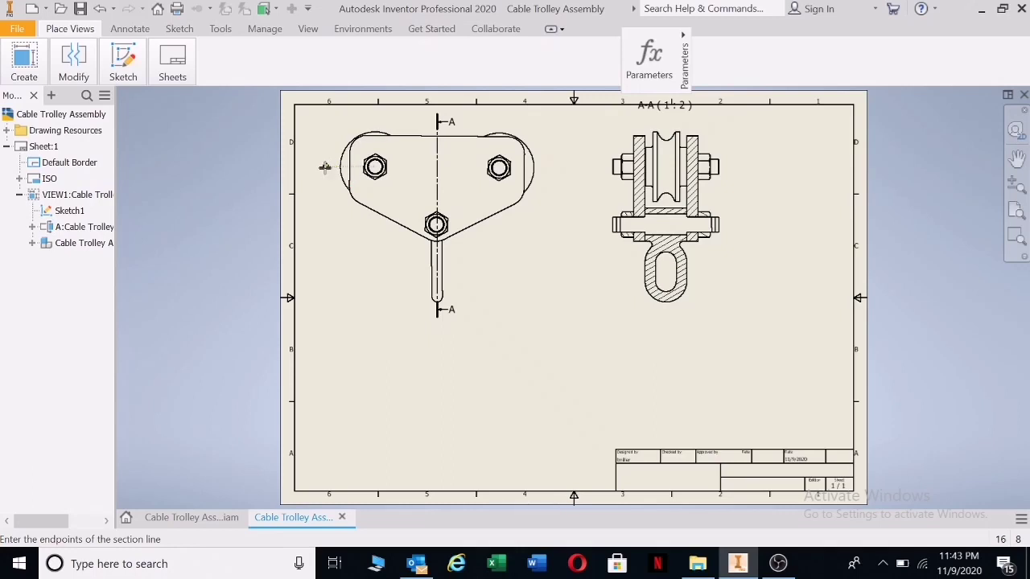
{"action": "left_click", "coordinate": [551, 165]}
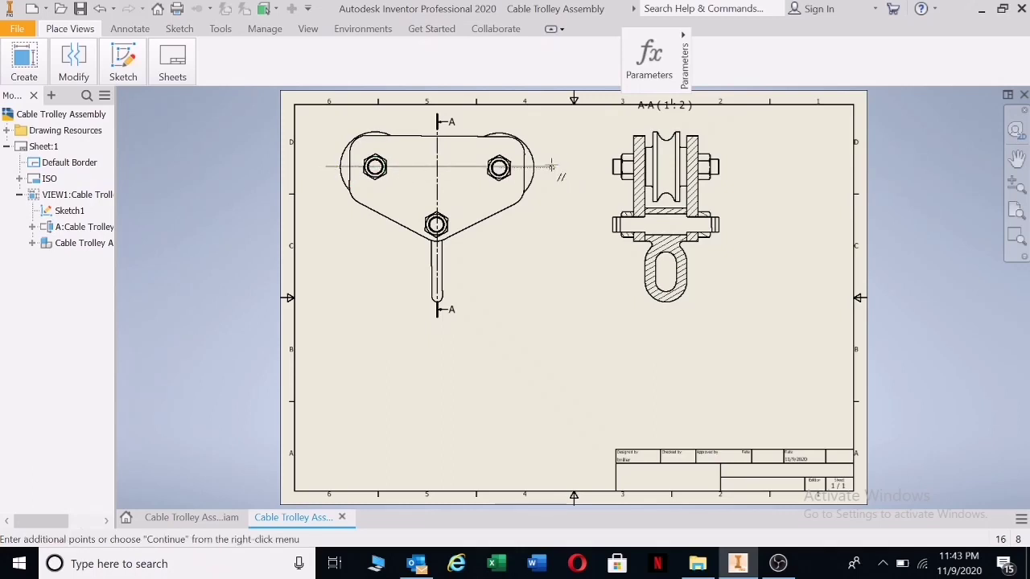
{"action": "right_click", "coordinate": [549, 191]}
{"action": "left_click", "coordinate": [616, 193]}
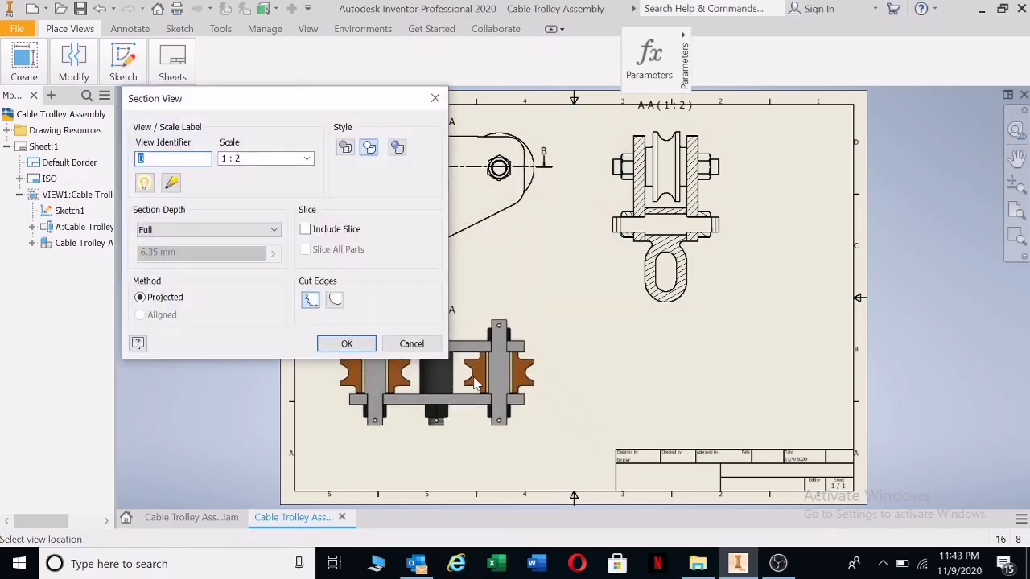
{"action": "left_click", "coordinate": [479, 394]}
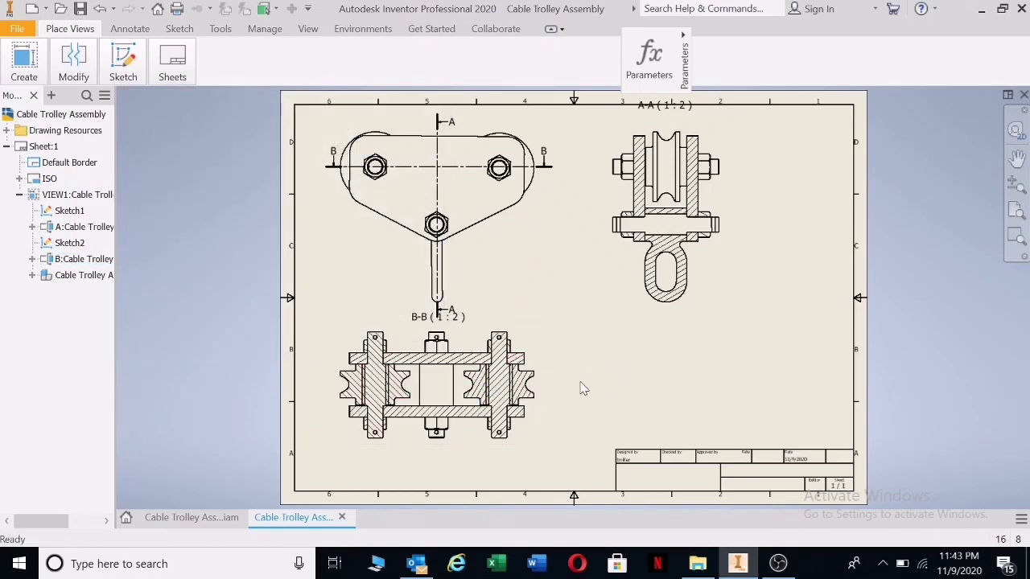
Step: Hide the hatching of both cut pivot bolts in section view B-B
{"action": "right_click", "coordinate": [494, 378]}
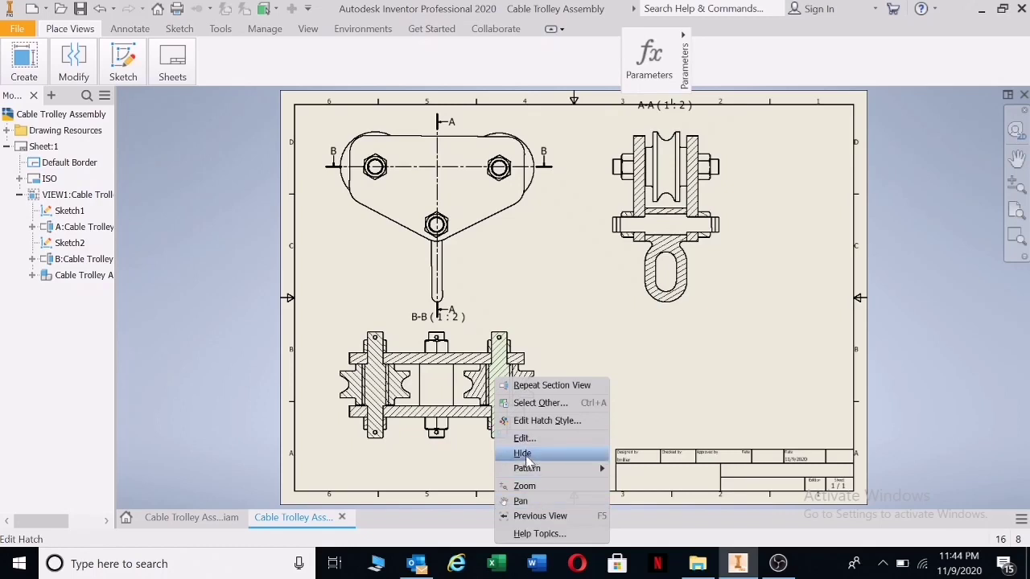
{"action": "key", "text": "Escape"}
{"action": "right_click", "coordinate": [374, 375]}
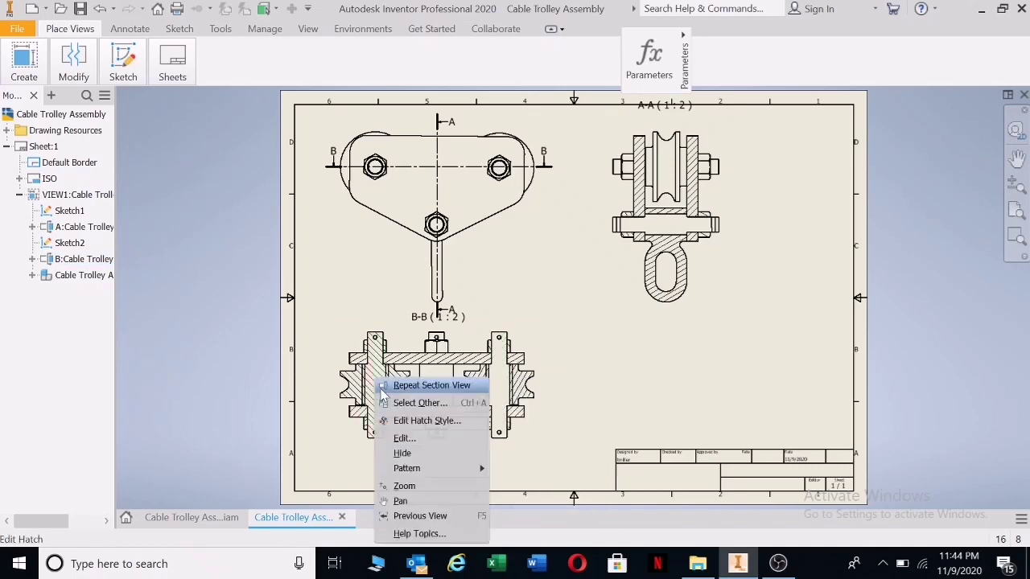
{"action": "left_click", "coordinate": [411, 457]}
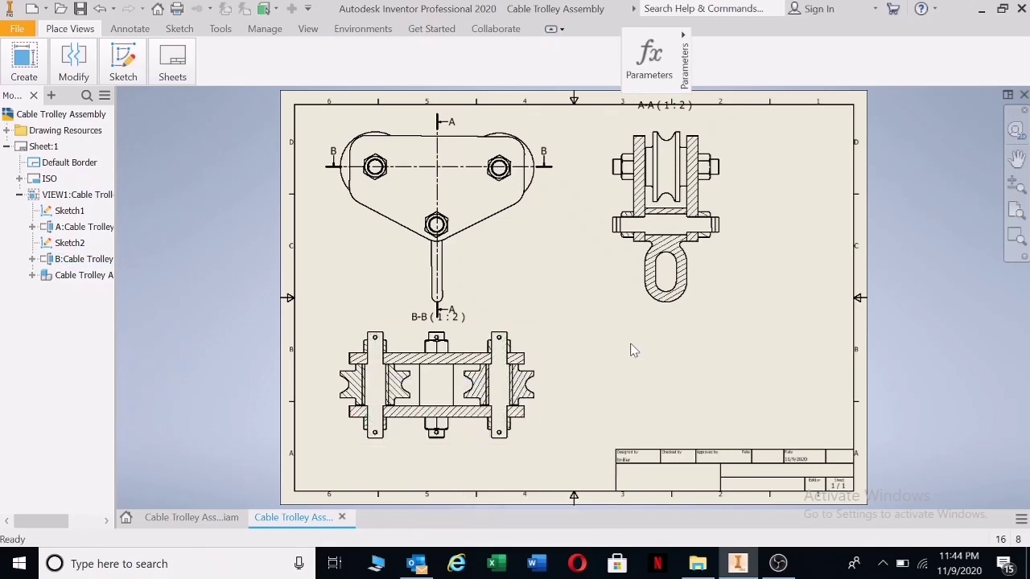
{"action": "left_click_drag", "start_coordinate": [445, 296], "coordinate": [441, 267]}
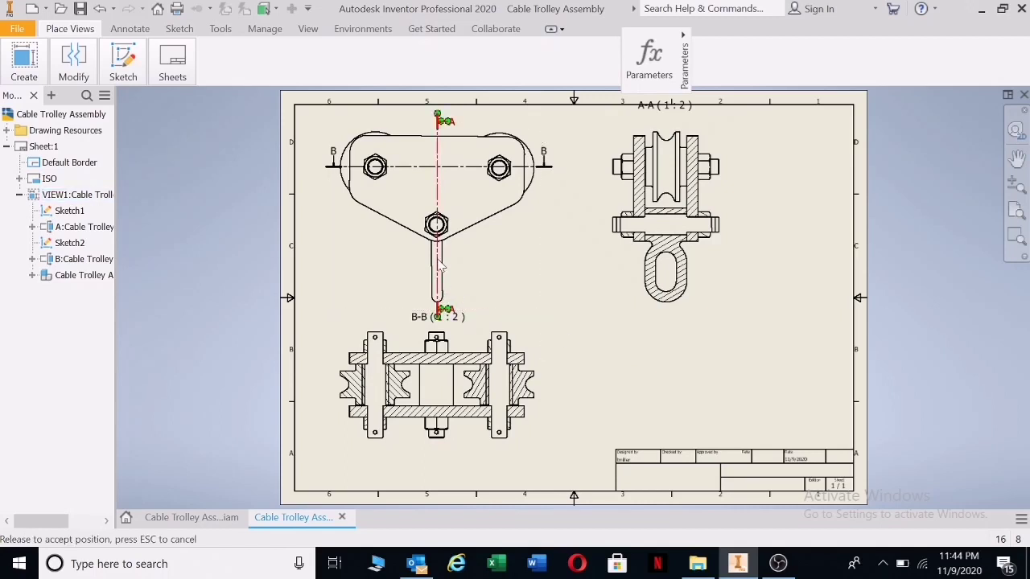
{"action": "left_click_drag", "start_coordinate": [441, 149], "coordinate": [439, 144]}
{"action": "left_click_drag", "start_coordinate": [530, 166], "coordinate": [533, 167]}
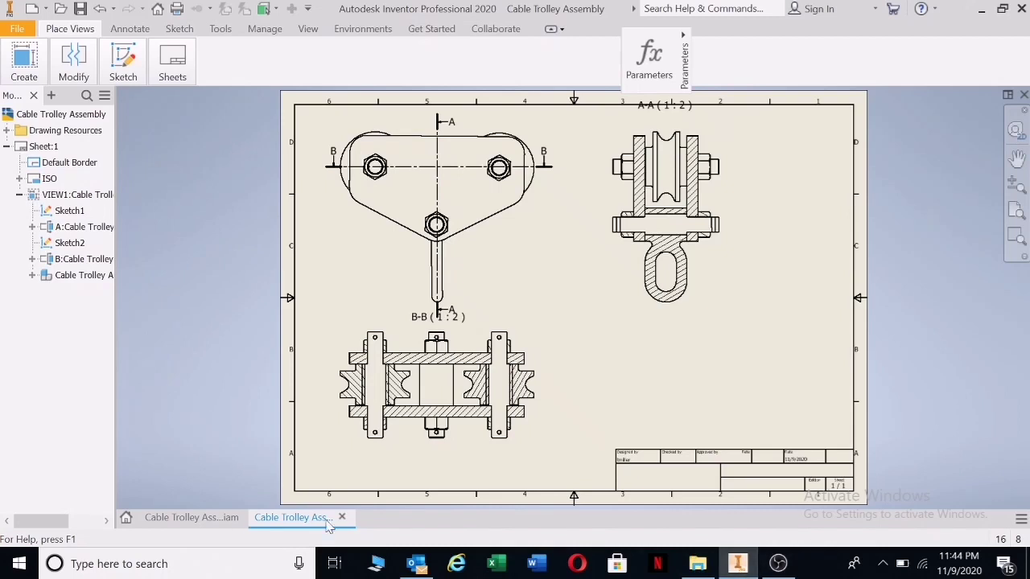
Step: Switch to the cable trolley assembly model and view the whole trolley from the front
{"action": "left_click", "coordinate": [199, 520]}
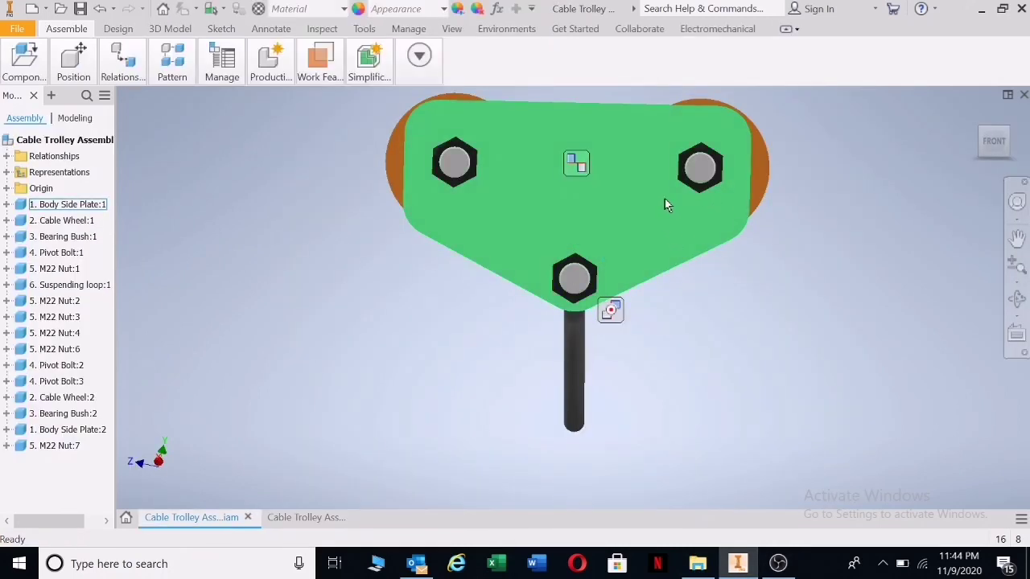
{"action": "key", "text": "F2"}
{"action": "left_click_drag", "start_coordinate": [665, 216], "coordinate": [667, 231]}
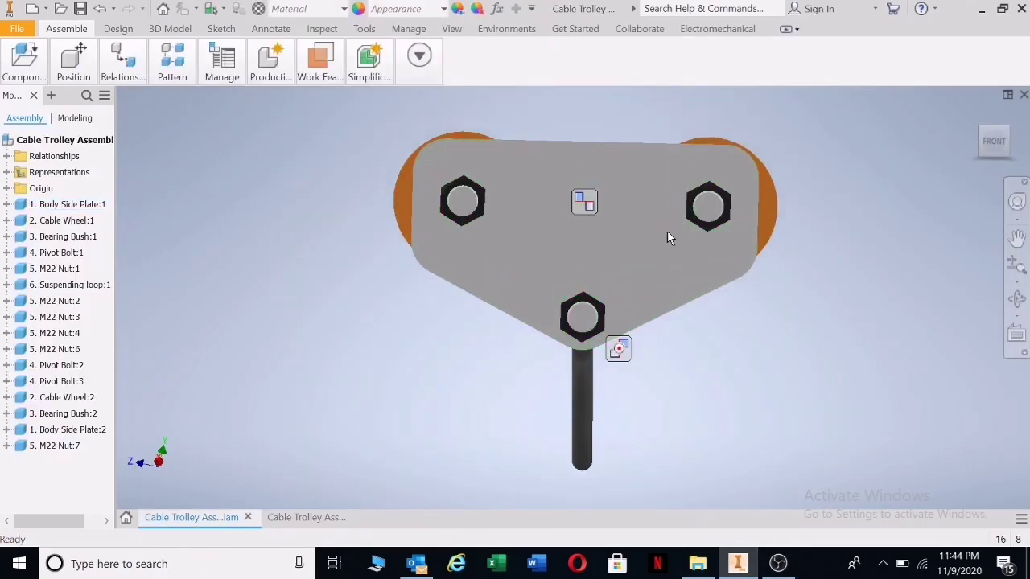
Step: Rotate the trolley view slightly until the side plate's upper edge is level and set this orientation as the Front view
{"action": "left_click", "coordinate": [1017, 298]}
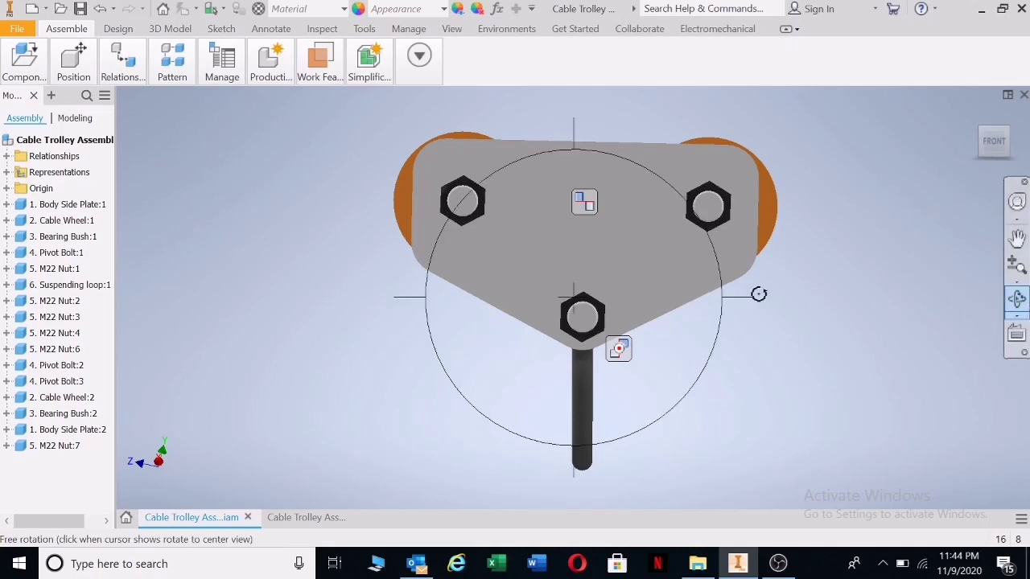
{"action": "key", "text": "Escape"}
{"action": "left_click_drag", "start_coordinate": [759, 290], "coordinate": [758, 284]}
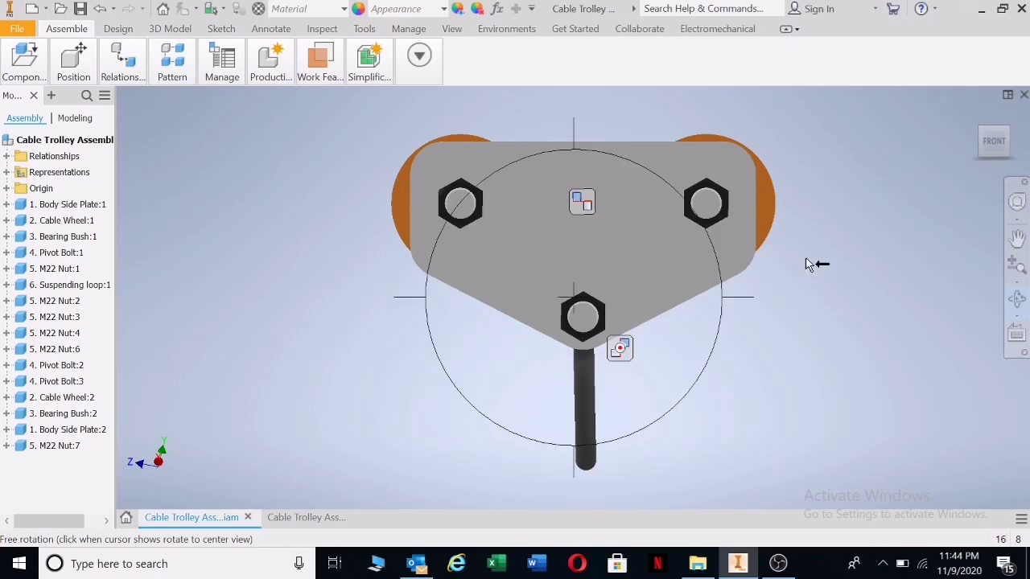
{"action": "key", "text": "Escape"}
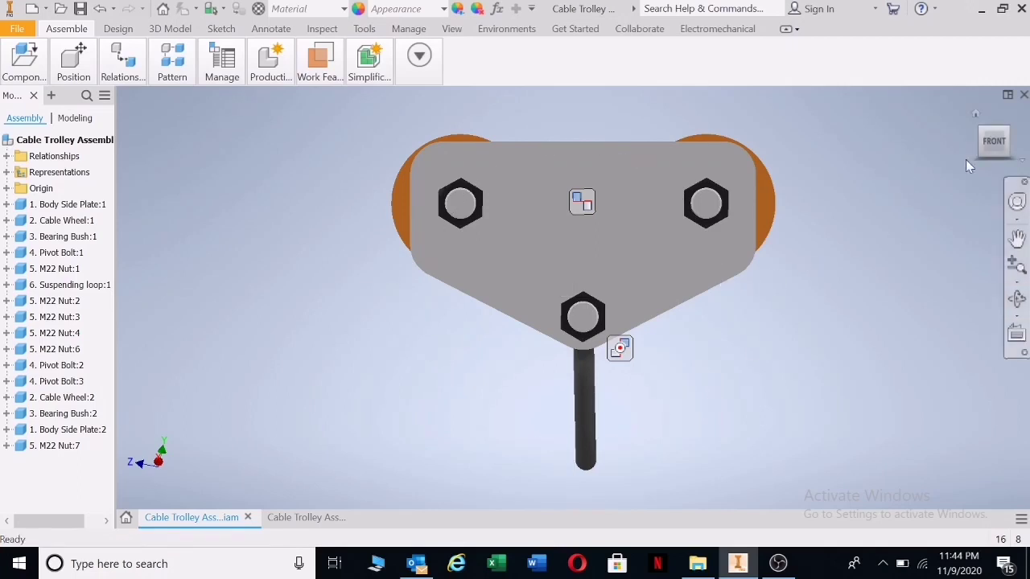
{"action": "right_click", "coordinate": [992, 145]}
{"action": "mouse_move", "coordinate": [931, 273]}
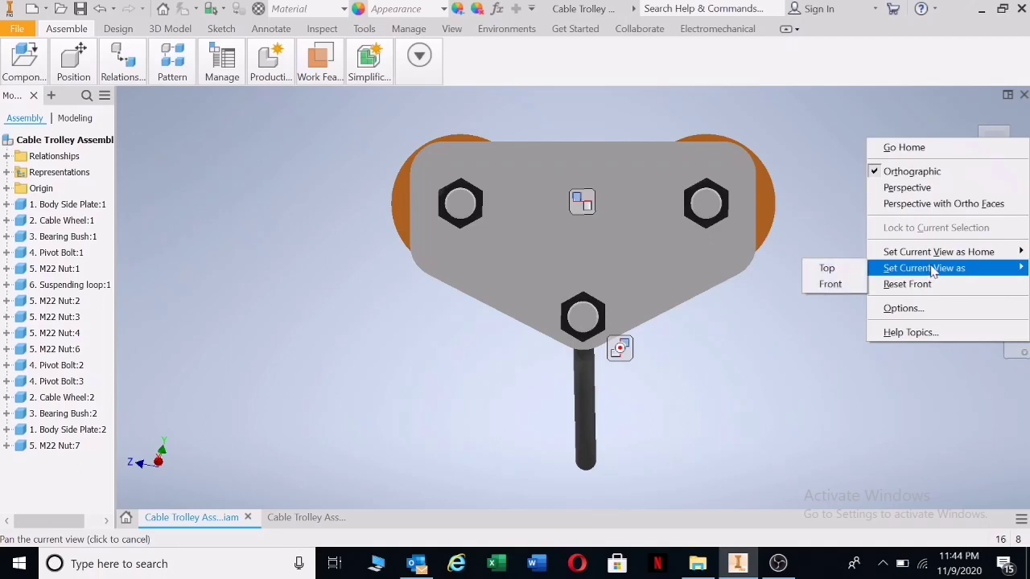
{"action": "left_click", "coordinate": [843, 286]}
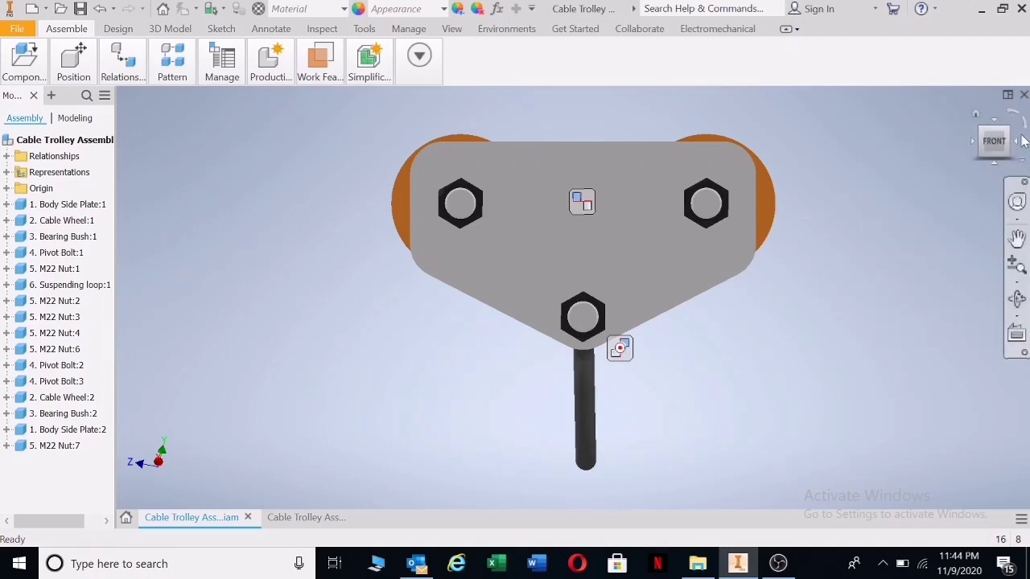
Step: Swing the suspending loop slightly about its pivot bolt so that it hangs straight down from the side plates
{"action": "scroll", "coordinate": [805, 282], "scroll_direction": "down", "scroll_amount": 3}
{"action": "scroll", "coordinate": [753, 271], "scroll_direction": "up", "scroll_amount": 2}
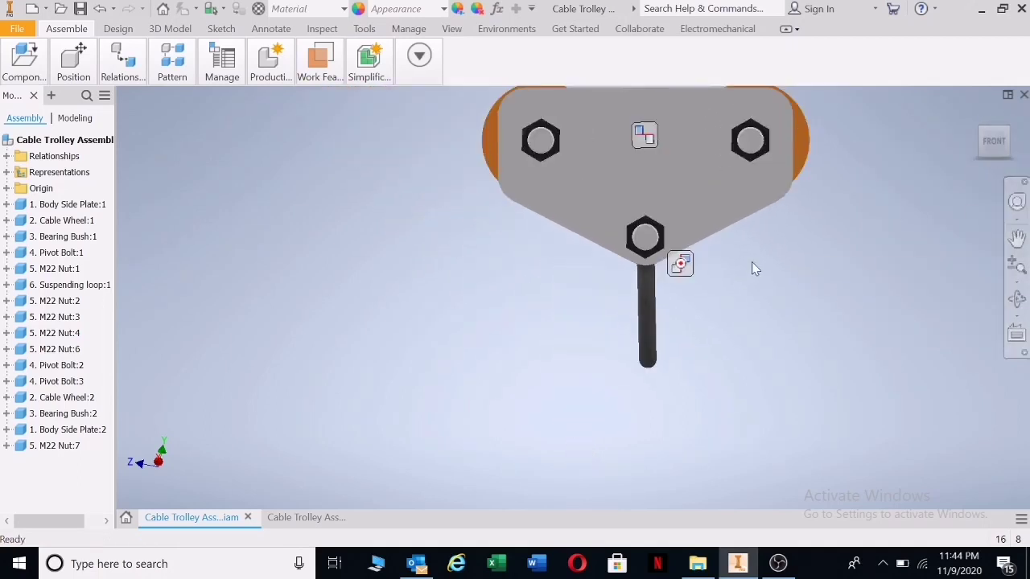
{"action": "middle_click_drag", "start_coordinate": [751, 266], "coordinate": [674, 308]}
{"action": "left_click", "coordinate": [578, 413]}
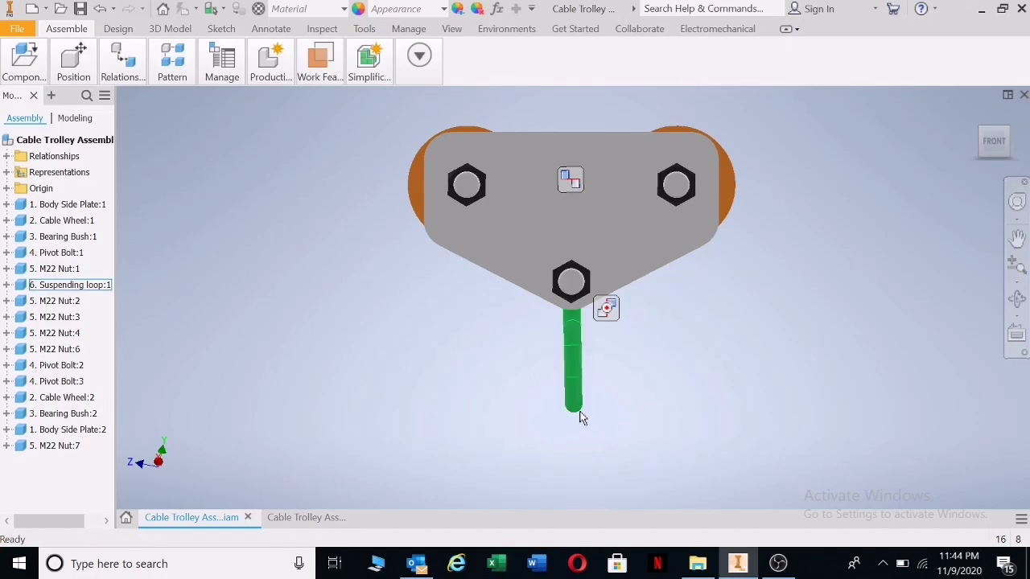
{"action": "left_click", "coordinate": [578, 415]}
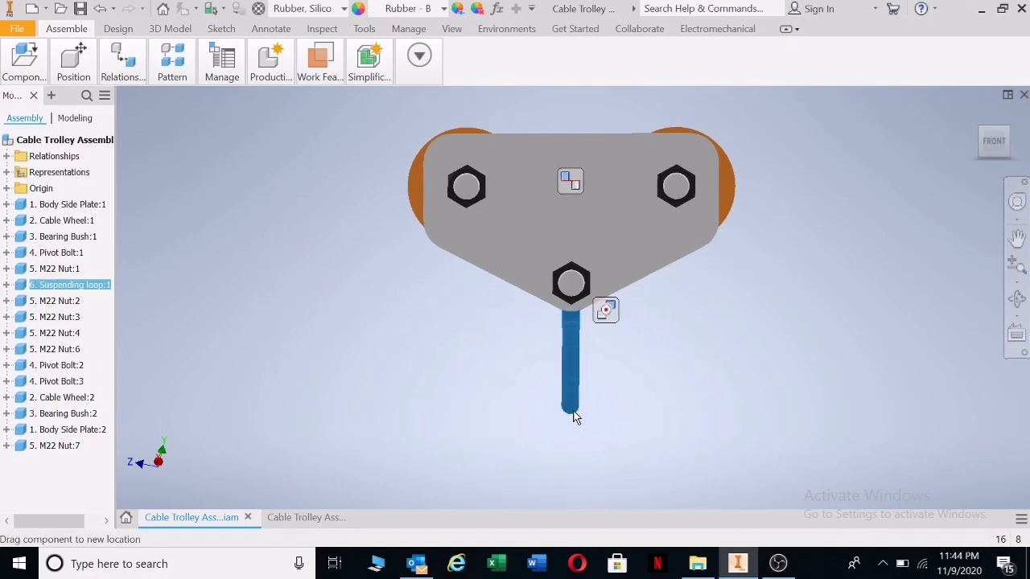
{"action": "left_click_drag", "start_coordinate": [578, 417], "coordinate": [574, 416]}
{"action": "scroll", "coordinate": [574, 415], "scroll_direction": "down", "scroll_amount": 5}
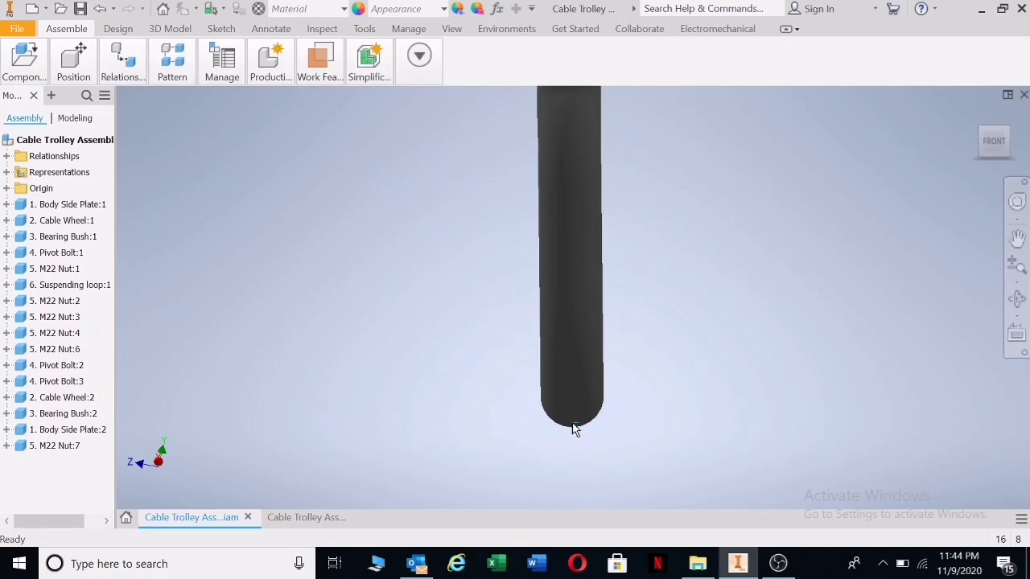
{"action": "left_click", "coordinate": [562, 428]}
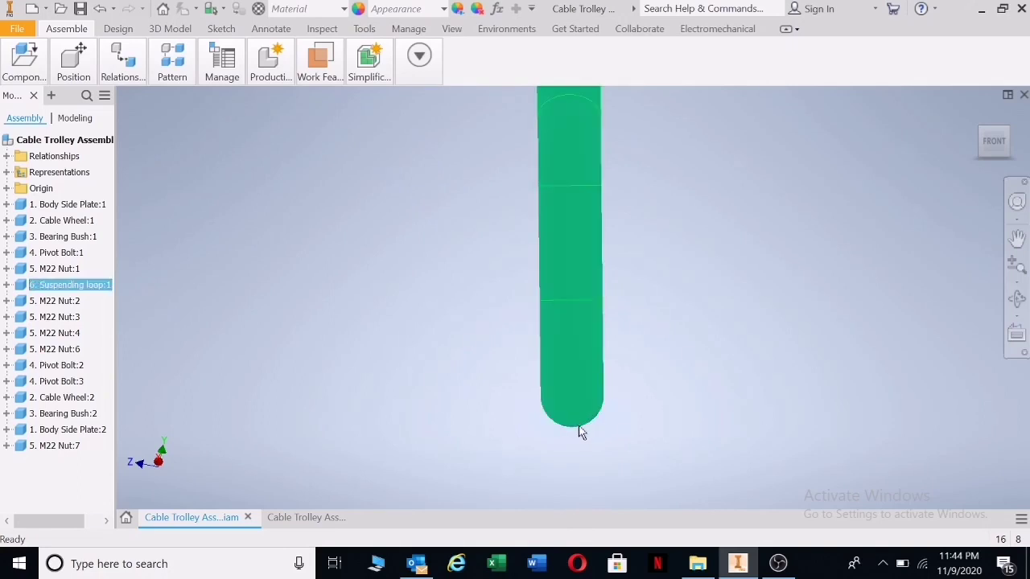
{"action": "left_click_drag", "start_coordinate": [579, 430], "coordinate": [575, 436]}
{"action": "scroll", "coordinate": [623, 408], "scroll_direction": "down", "scroll_amount": 5}
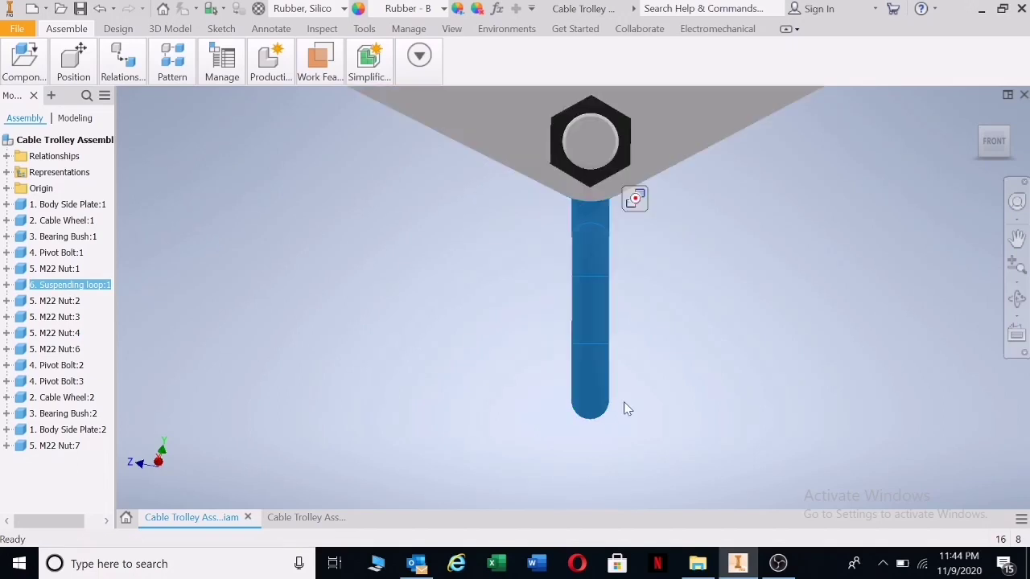
Step: Deselect the suspending loop and redefine the current orientation of the trolley assembly as the Front view
{"action": "key", "text": "Escape"}
{"action": "right_click", "coordinate": [995, 144]}
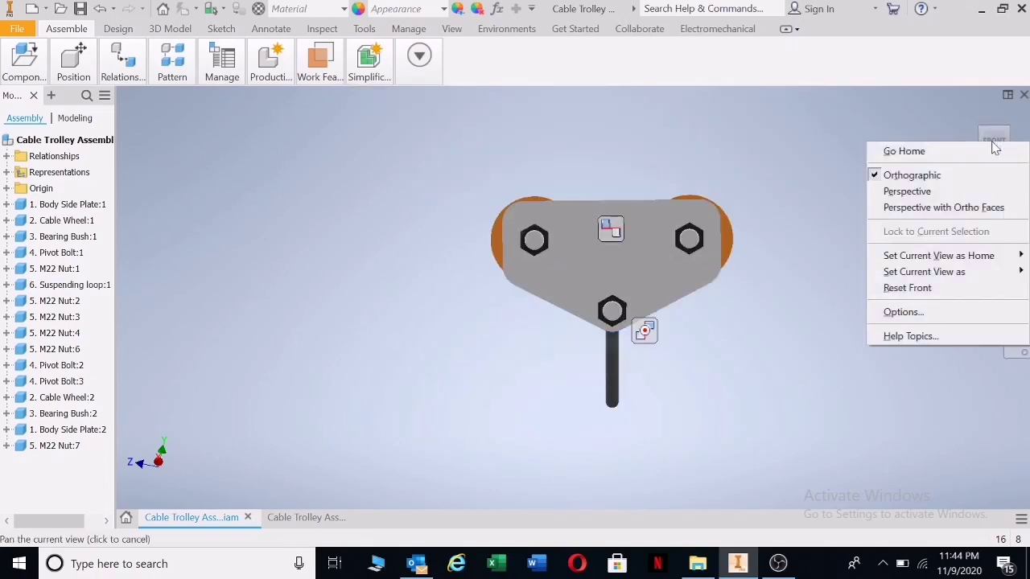
{"action": "mouse_move", "coordinate": [959, 277]}
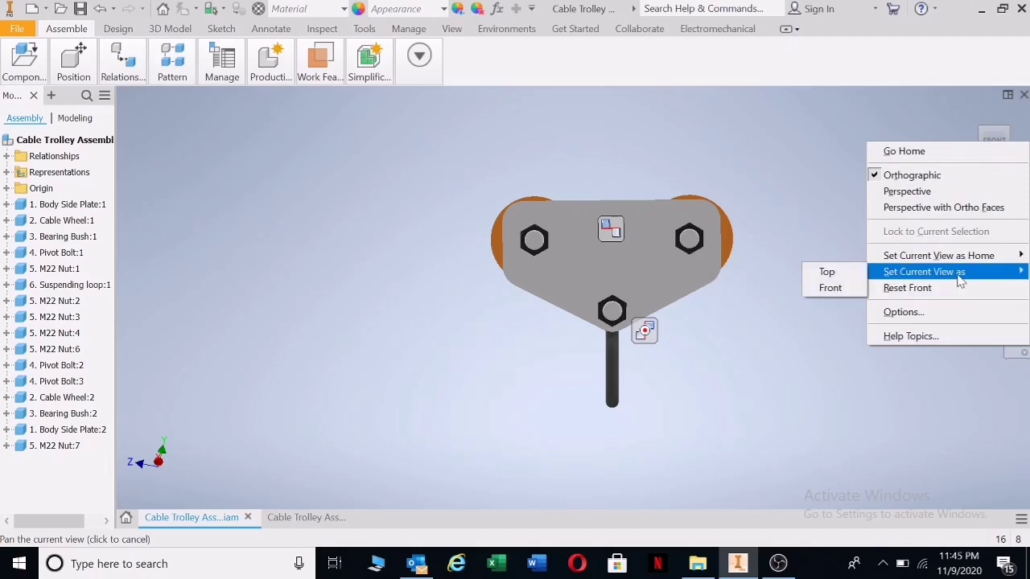
{"action": "left_click", "coordinate": [830, 288]}
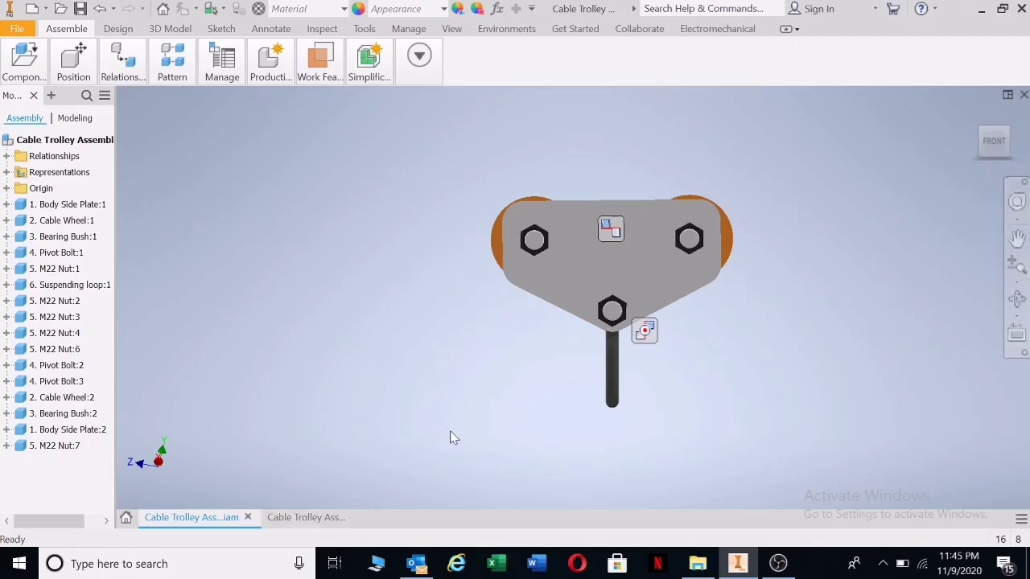
Step: Return to the cable trolley drawing and pick the vertical section line A-A in the front view
{"action": "left_click", "coordinate": [299, 519]}
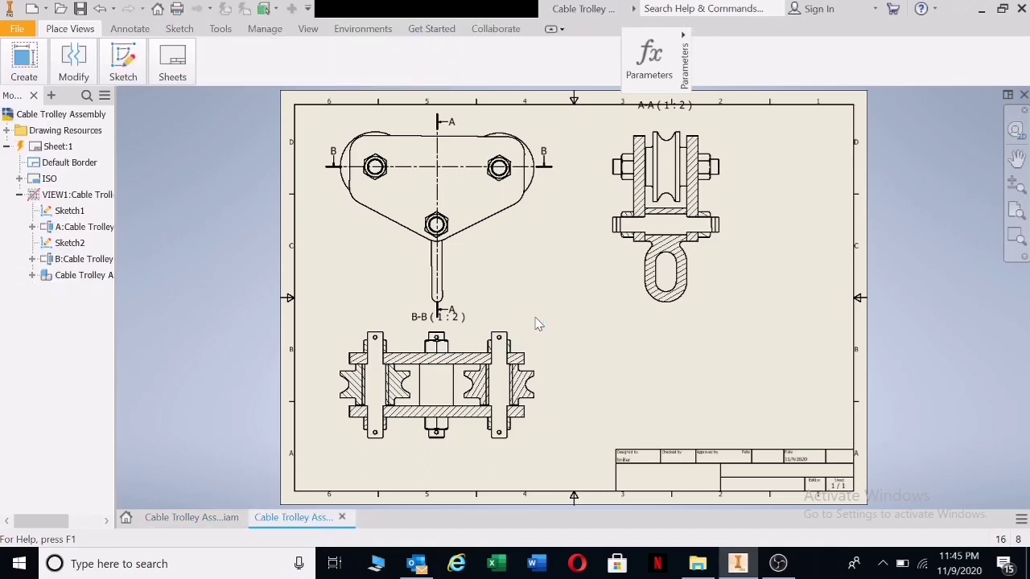
{"action": "left_click", "coordinate": [435, 193]}
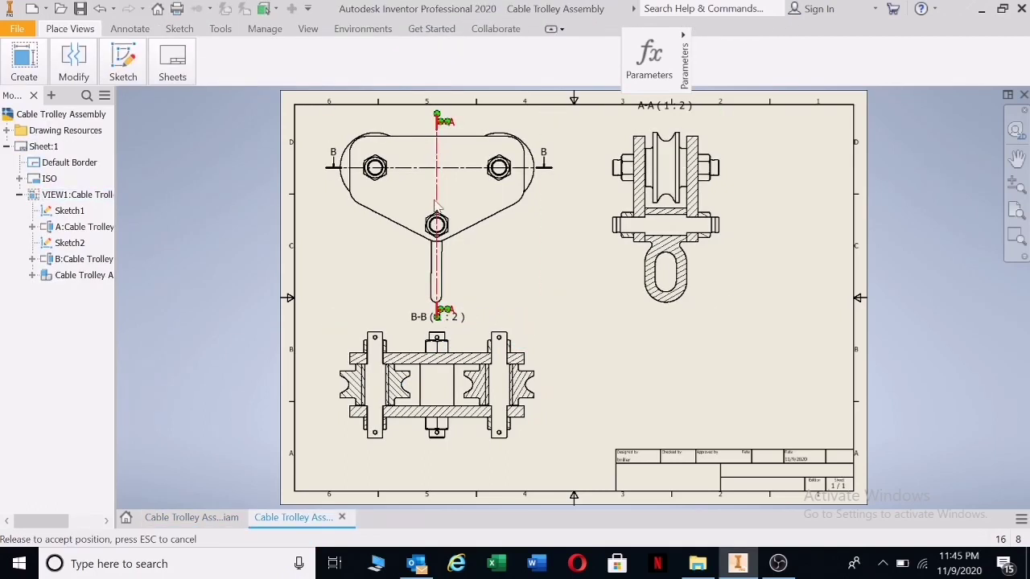